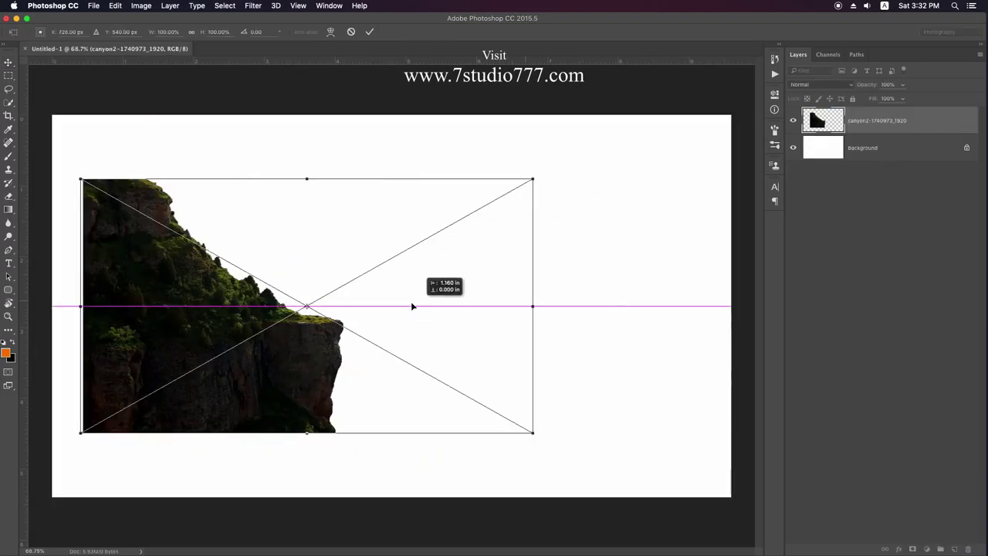
- Drag the masked canyon2 cliff into Untitled-1 as a new layer above the white Background
{"action": "left_click_drag", "start_coordinate": [411, 307], "coordinate": [384, 306]}
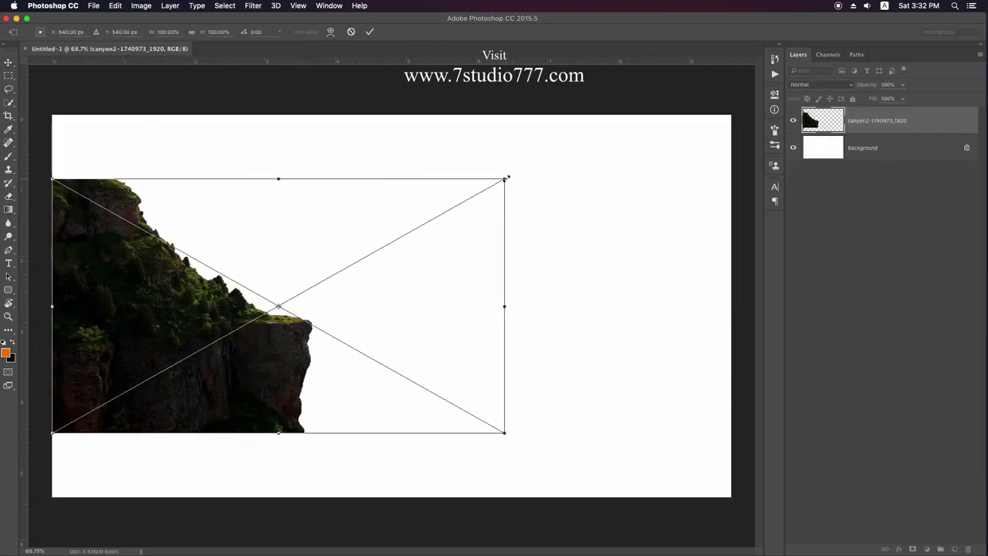
- Enlarge the cliff to the canvas height, then flip file6298 horizontally and set it beside the cliff
{"action": "left_click_drag", "start_coordinate": [684, 340], "coordinate": [686, 338]}
{"action": "key", "text": "Return"}
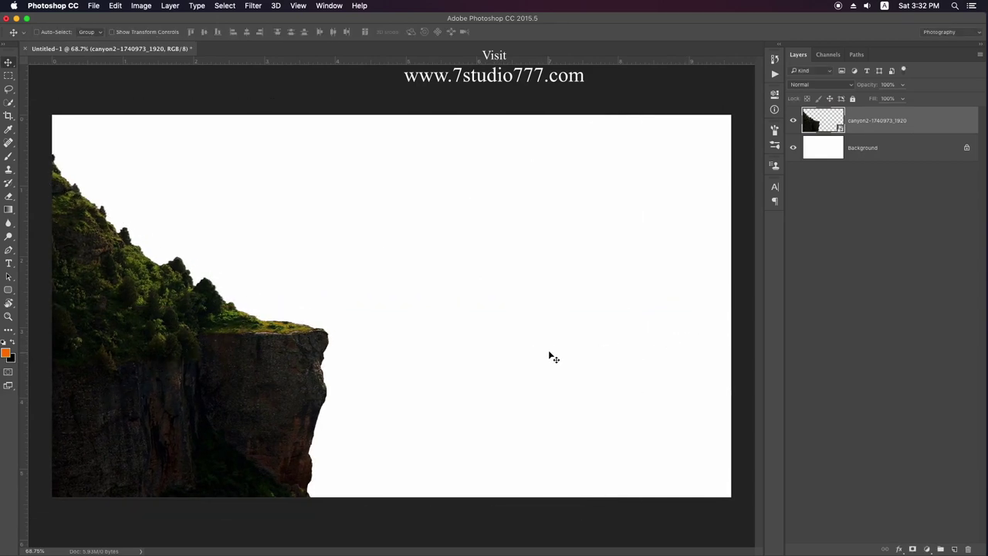
{"action": "right_click", "coordinate": [386, 324]}
{"action": "left_click", "coordinate": [409, 452]}
{"action": "left_click_drag", "start_coordinate": [594, 166], "coordinate": [441, 283]}
{"action": "left_click_drag", "start_coordinate": [364, 365], "coordinate": [398, 411]}
{"action": "key", "text": "Return"}
- Mask the file6298 rock and paint black over its seam and light left edge
{"action": "left_click", "coordinate": [927, 549]}
{"action": "key", "text": "b"}
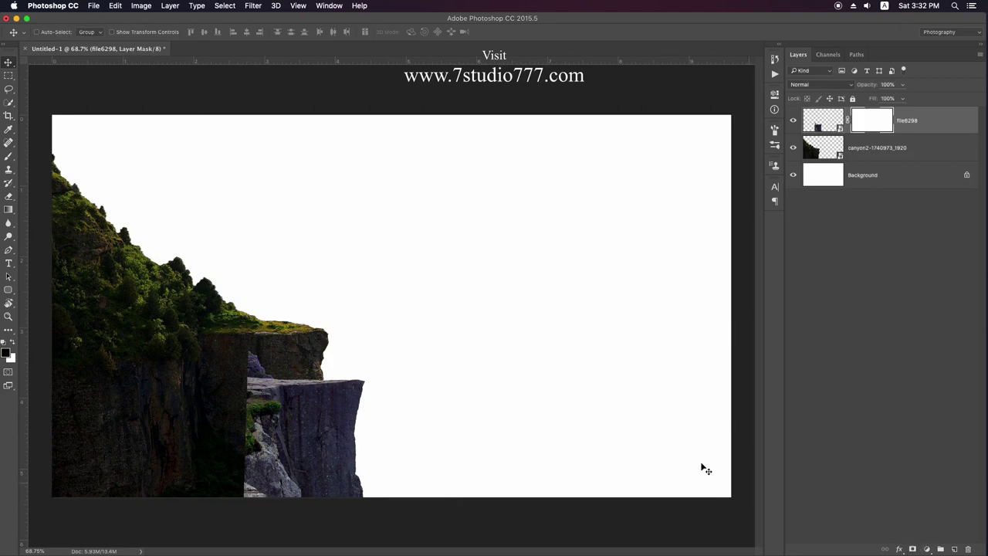
{"action": "key", "text": "d"}
{"action": "mouse_move", "coordinate": [240, 342]}
{"action": "left_mouse_down"}
{"action": "mouse_move", "coordinate": [249, 371]}
{"action": "mouse_move", "coordinate": [244, 503]}
{"action": "left_mouse_up"}
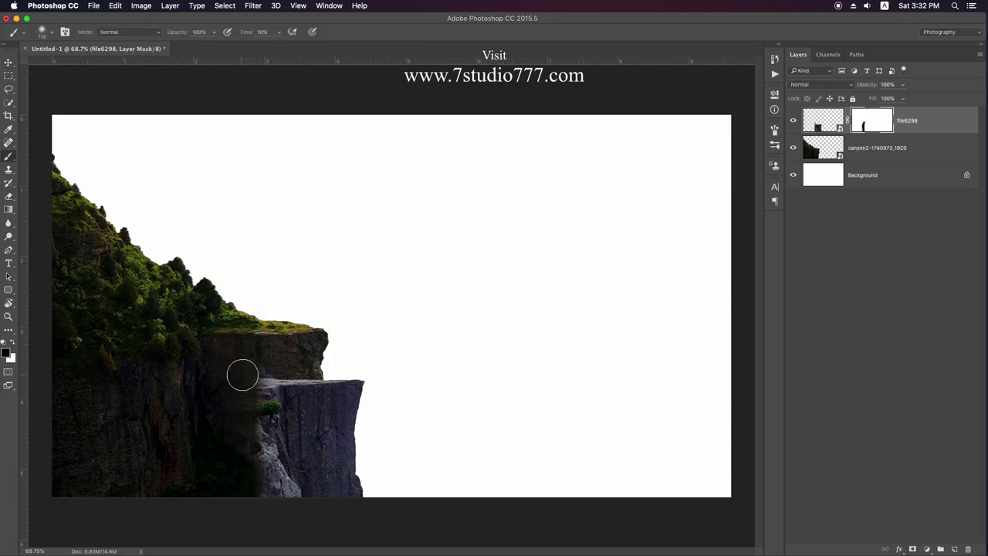
{"action": "mouse_move", "coordinate": [276, 385]}
{"action": "left_mouse_down"}
{"action": "mouse_move", "coordinate": [286, 404]}
{"action": "mouse_move", "coordinate": [262, 408]}
{"action": "left_mouse_up"}
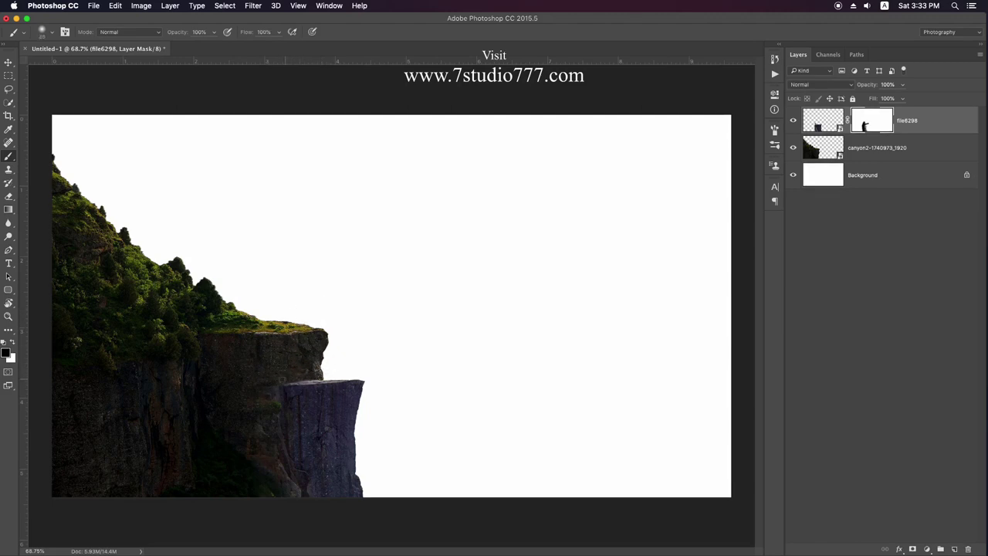
- Preview Color Balance on the rock image with midtones +22, +15, -6
{"action": "key", "text": "i"}
{"action": "key", "text": "ctrl+2"}
{"action": "key", "text": "ctrl+b"}
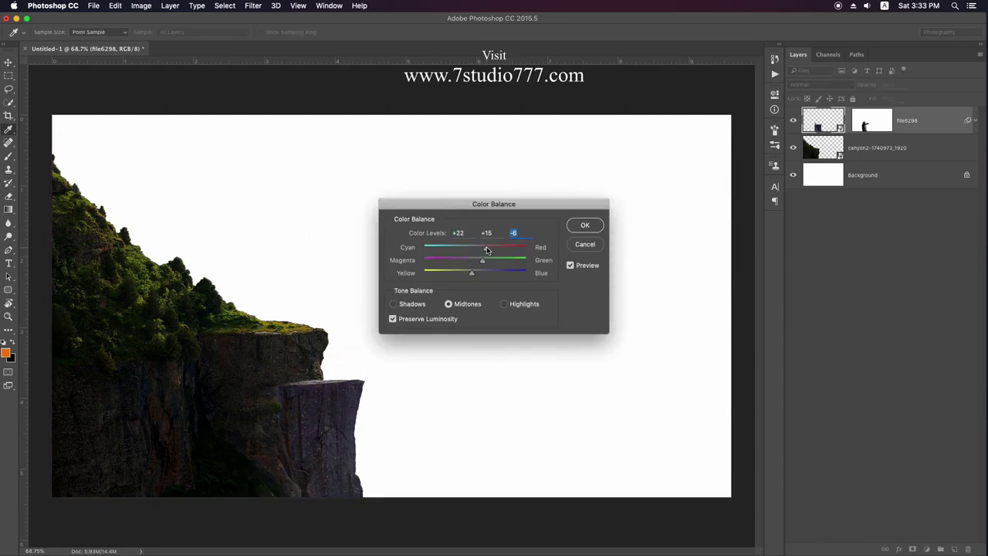
- Apply the Color Balance and a darker Levels (output 166) to the rock
{"action": "key", "text": "Return"}
{"action": "key", "text": "ctrl+l"}
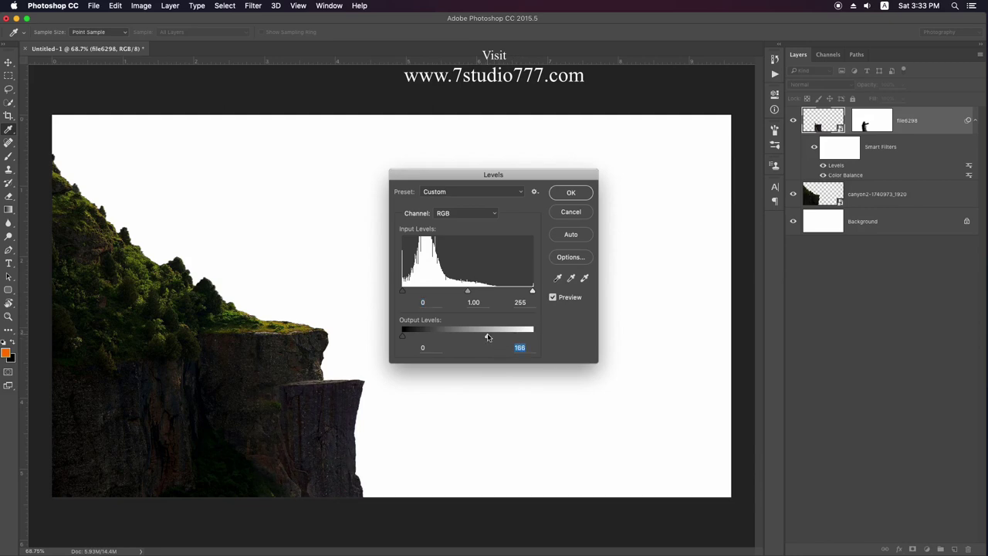
{"action": "key", "text": "Return"}
- Add a clipped brightening Curves layer and invert its mask to black
{"action": "left_click", "coordinate": [927, 549]}
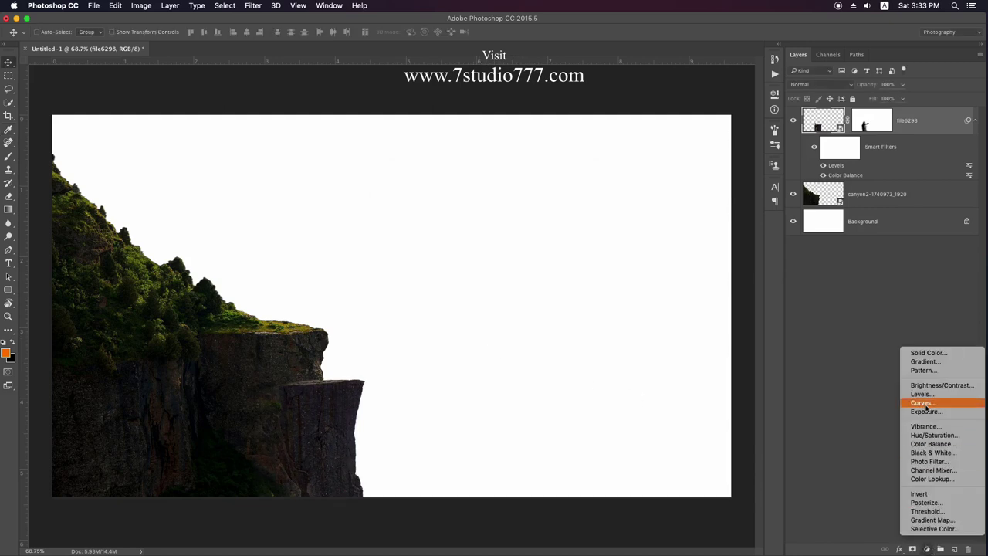
{"action": "left_click", "coordinate": [930, 404]}
{"action": "left_click_drag", "start_coordinate": [676, 205], "coordinate": [672, 168]}
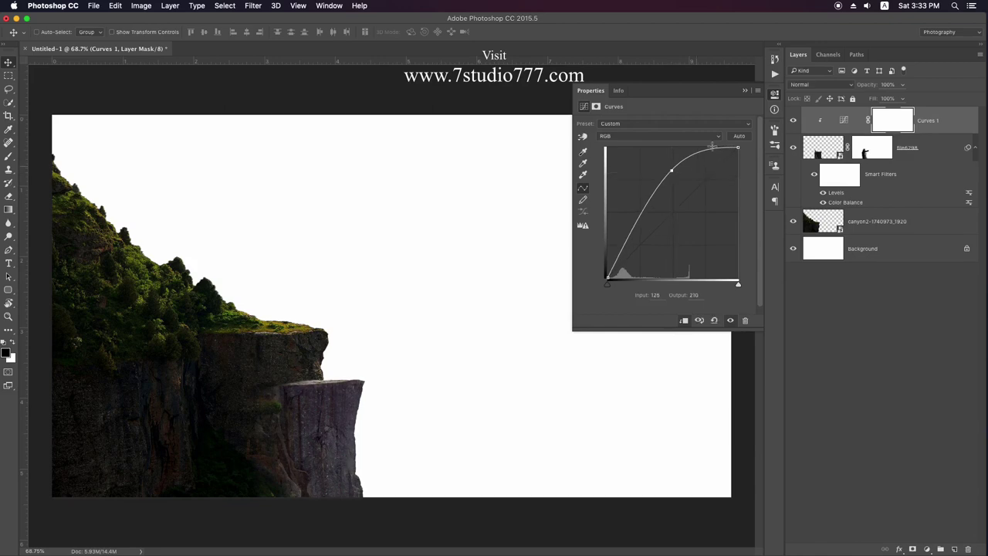
{"action": "left_click", "coordinate": [744, 90]}
{"action": "key", "text": "ctrl+i"}
- Zoom in and paint white on the Curves mask to brighten only the ledge edge
{"action": "key", "text": "b"}
{"action": "right_click", "coordinate": [430, 279]}
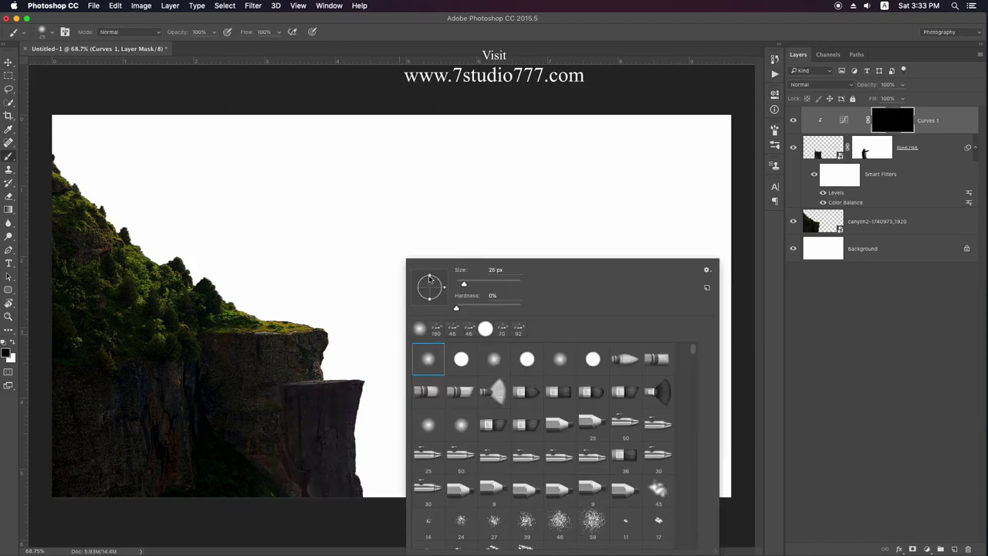
{"action": "key", "text": "Escape"}
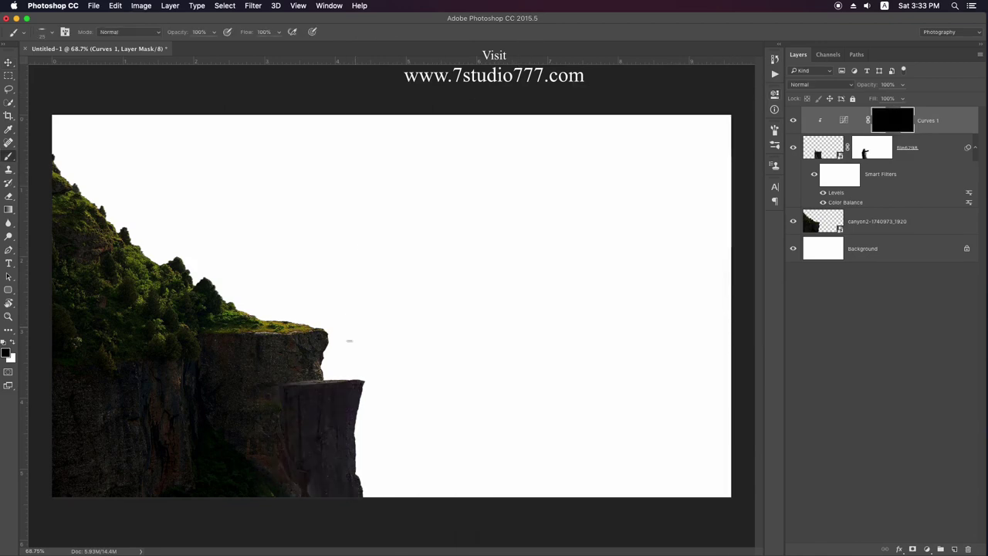
{"action": "key", "text": "z"}
{"action": "left_click_drag", "start_coordinate": [324, 382], "coordinate": [376, 365]}
{"action": "key", "text": "b"}
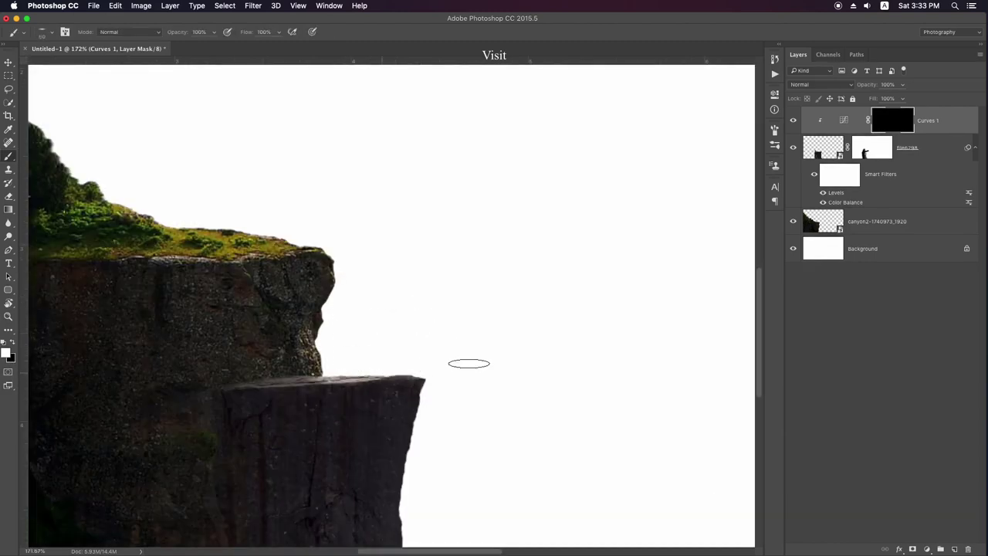
{"action": "left_click", "coordinate": [468, 363]}
{"action": "key", "text": "v"}
{"action": "scroll", "coordinate": [410, 347], "scroll_direction": "down", "scroll_amount": 5}
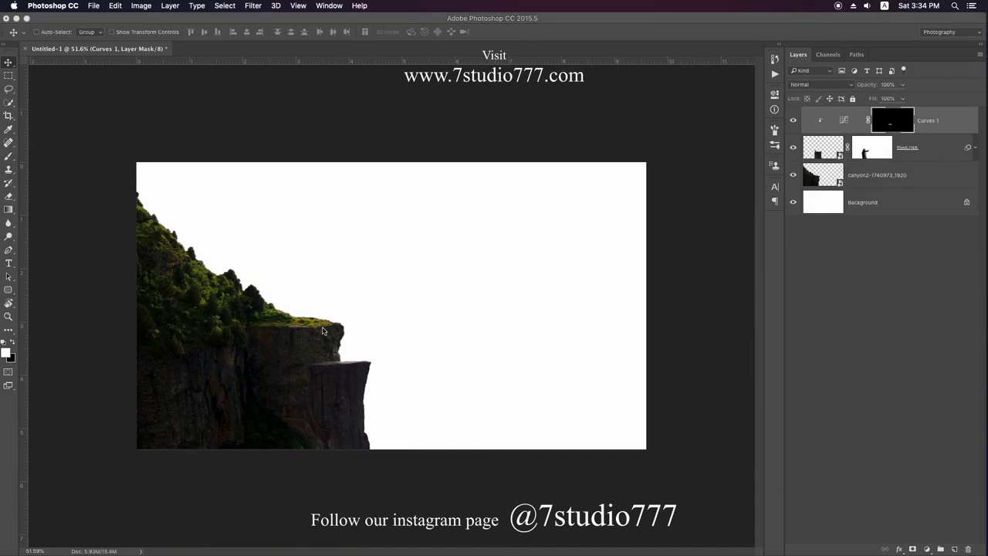
- Shrink the file3887 waterfall and place it at the canvas's lower left
{"action": "left_click_drag", "start_coordinate": [609, 159], "coordinate": [530, 209]}
{"action": "left_click_drag", "start_coordinate": [492, 330], "coordinate": [210, 376]}
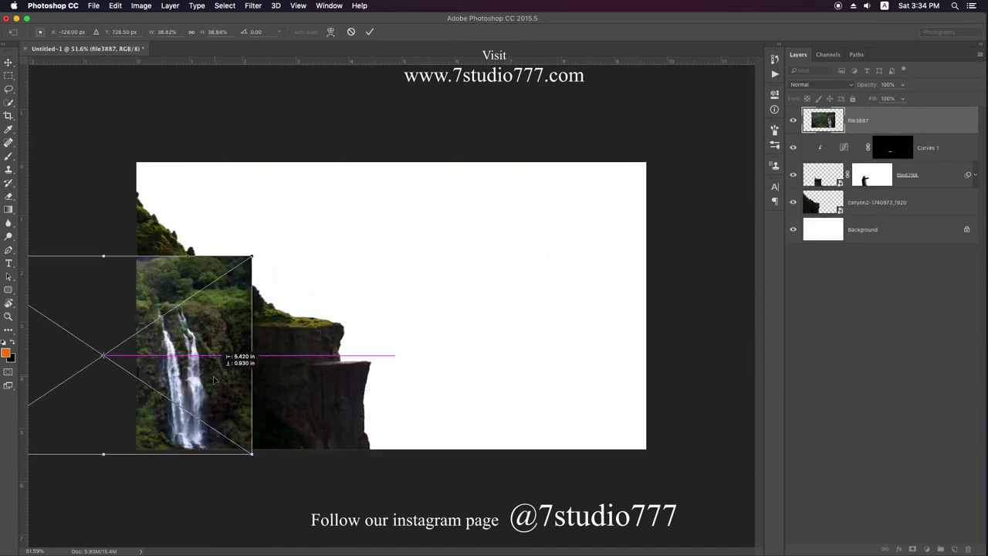
{"action": "key", "text": "Return"}
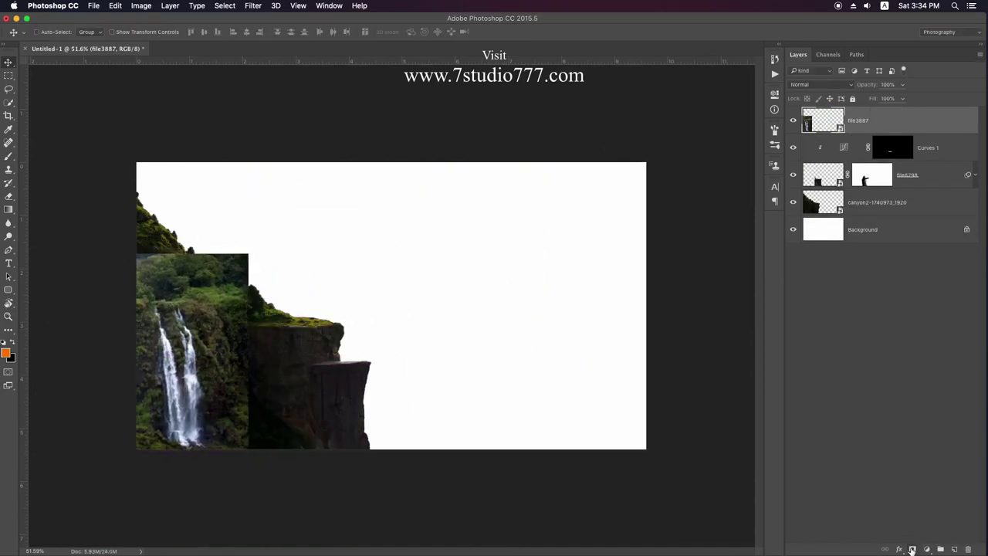
- Mask the waterfall with a soft cloud brush about 532 px, blending its edge into the cliff
{"action": "left_click", "coordinate": [912, 549]}
{"action": "key", "text": "b"}
{"action": "right_click", "coordinate": [379, 339]}
{"action": "scroll", "coordinate": [524, 382], "scroll_direction": "down", "scroll_amount": 5}
{"action": "scroll", "coordinate": [524, 382], "scroll_direction": "down", "scroll_amount": 5}
{"action": "scroll", "coordinate": [524, 382], "scroll_direction": "down", "scroll_amount": 3}
{"action": "left_click", "coordinate": [446, 376]}
{"action": "key", "text": "Return"}
{"action": "left_click_drag", "start_coordinate": [278, 301], "coordinate": [258, 301]}
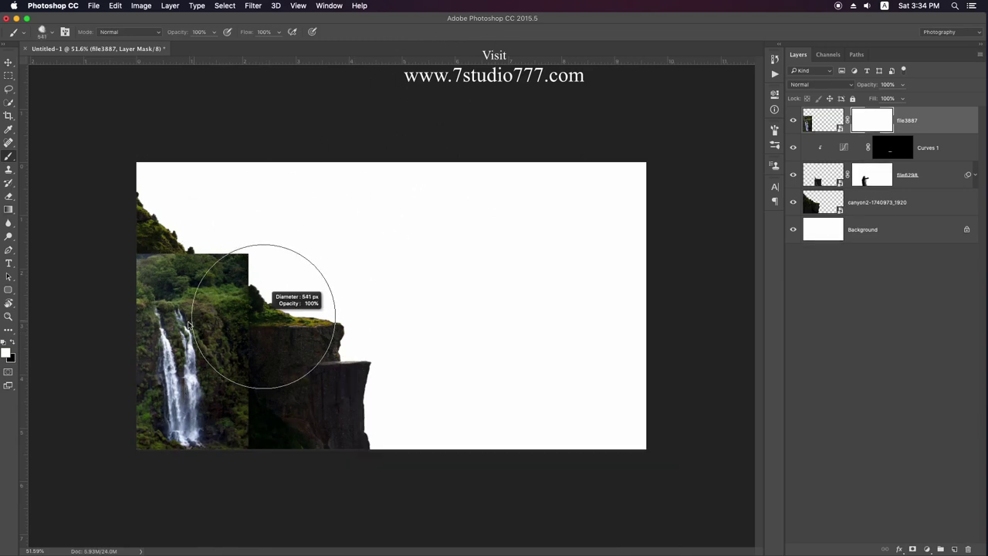
{"action": "key", "text": "x"}
{"action": "mouse_move", "coordinate": [197, 263]}
{"action": "left_mouse_down"}
{"action": "mouse_move", "coordinate": [257, 253]}
{"action": "mouse_move", "coordinate": [159, 267]}
{"action": "left_mouse_up"}
{"action": "mouse_move", "coordinate": [130, 324]}
{"action": "left_mouse_down"}
{"action": "mouse_move", "coordinate": [147, 432]}
{"action": "mouse_move", "coordinate": [247, 432]}
{"action": "left_mouse_up"}
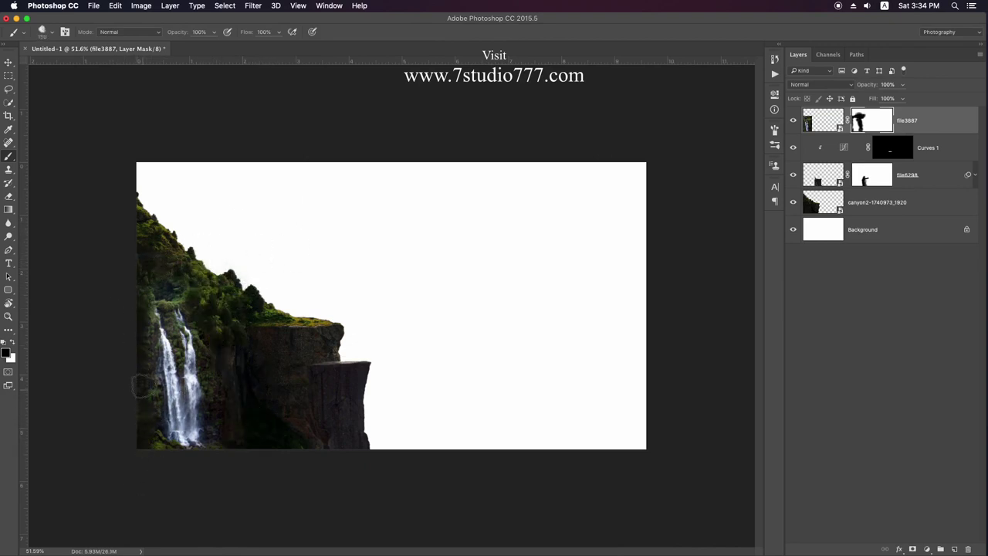
- Darken the waterfall's brightest tones with Levels
{"action": "key", "text": "i"}
{"action": "key", "text": "ctrl+2"}
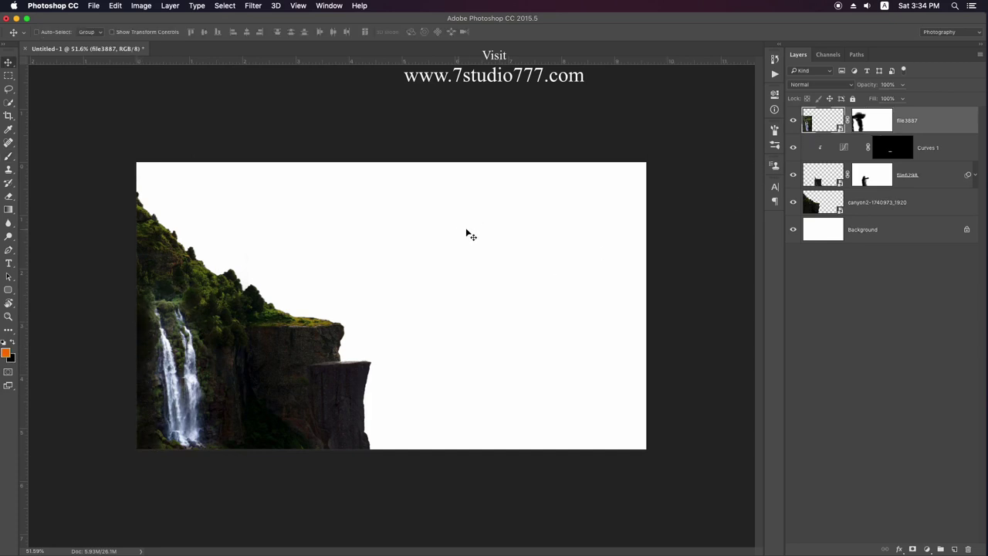
{"action": "key", "text": "ctrl+l"}
{"action": "left_click_drag", "start_coordinate": [532, 333], "coordinate": [483, 340]}
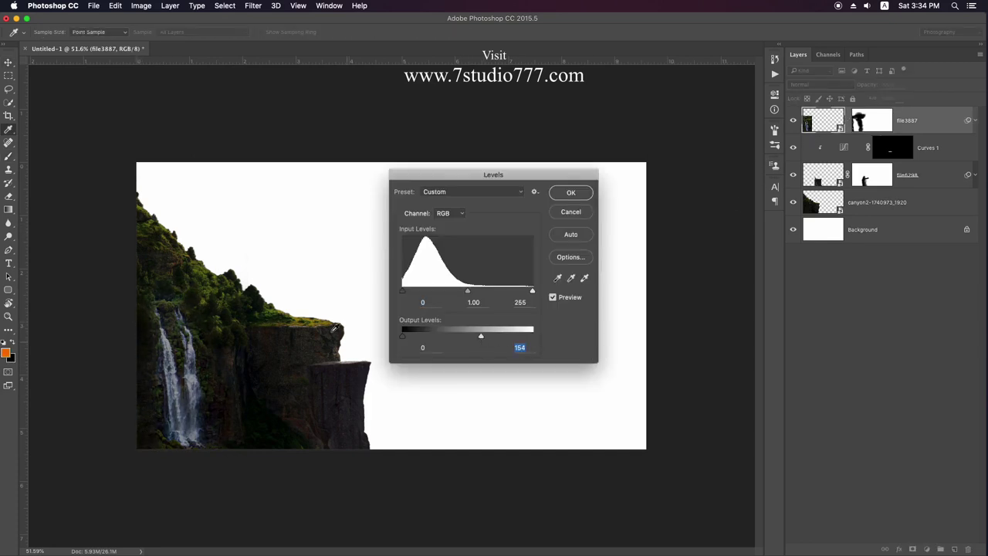
{"action": "key", "text": "Return"}
- Desaturate the canyon2 cliff layer to -45 and scale down the placed creepy_tree
{"action": "left_click", "coordinate": [828, 242]}
{"action": "key", "text": "ctrl+u"}
{"action": "left_click_drag", "start_coordinate": [468, 279], "coordinate": [446, 280]}
{"action": "key", "text": "Return"}
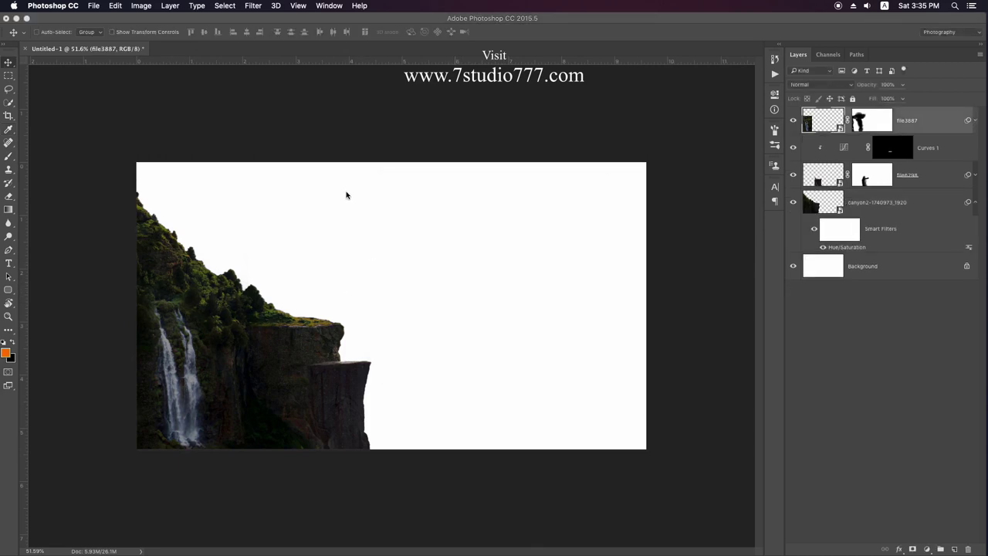
{"action": "left_click_drag", "start_coordinate": [537, 161], "coordinate": [418, 277]}
- Set the creepy tree on the grassy cliff top, mask its base into the grass, and adjust Levels
{"action": "left_click_drag", "start_coordinate": [368, 323], "coordinate": [246, 268]}
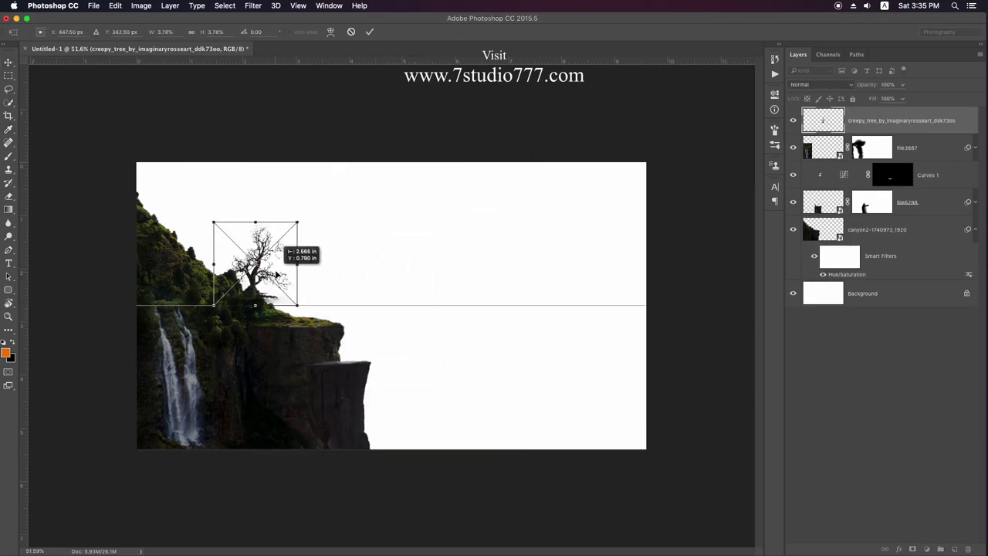
{"action": "key", "text": "Return"}
{"action": "left_click", "coordinate": [912, 549]}
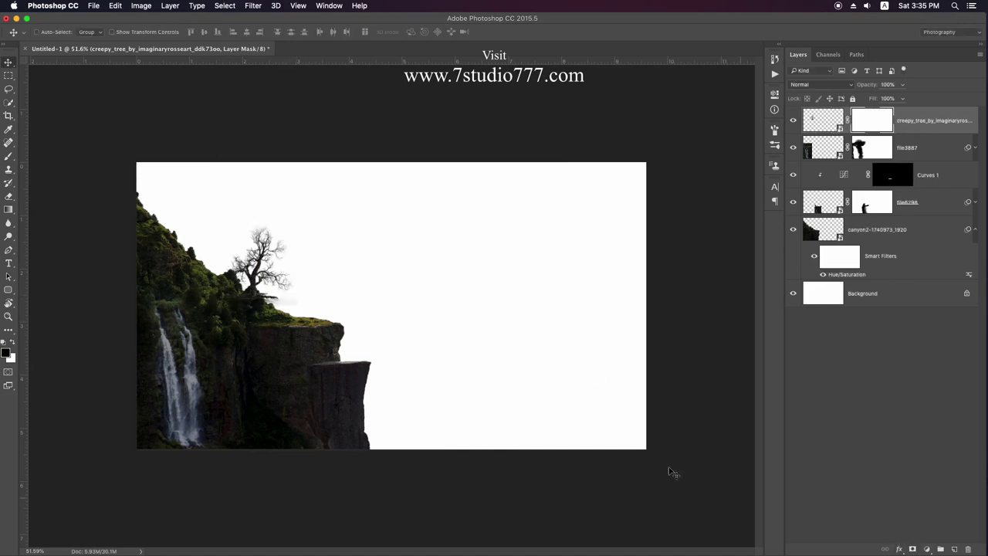
{"action": "key", "text": "b"}
{"action": "left_click_drag", "start_coordinate": [265, 303], "coordinate": [272, 299]}
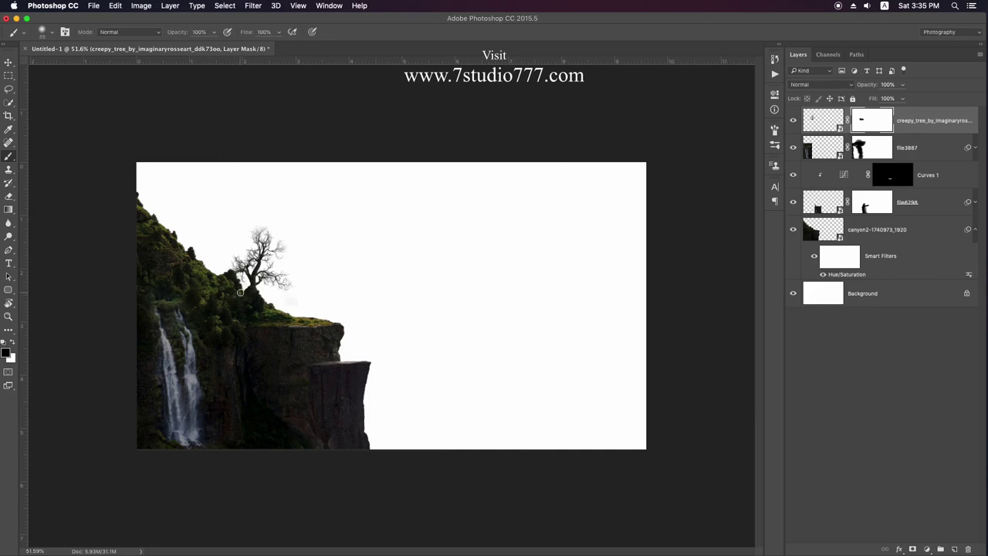
{"action": "left_click_drag", "start_coordinate": [240, 292], "coordinate": [234, 298]}
{"action": "key", "text": "i"}
{"action": "left_click", "coordinate": [822, 119]}
{"action": "key", "text": "ctrl+l"}
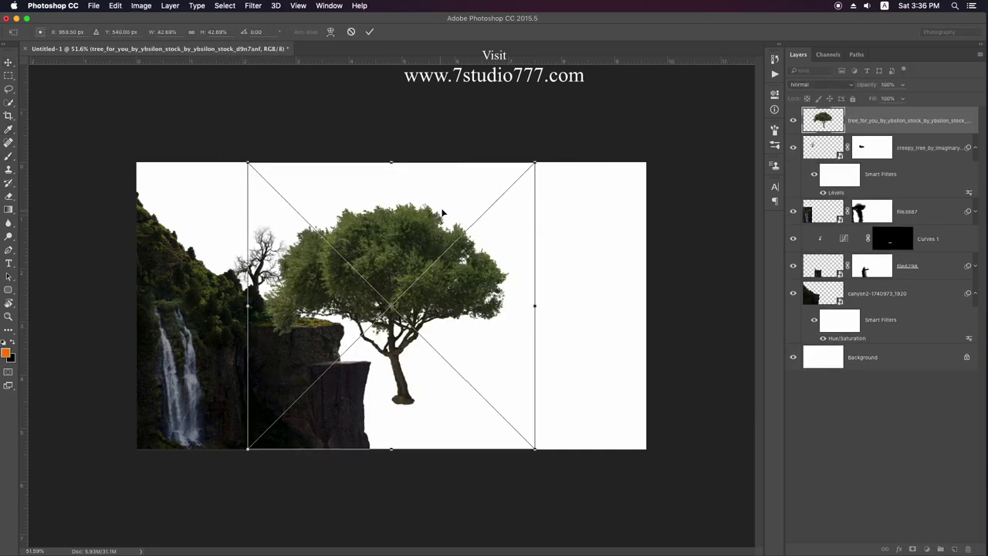
- Shrink the leafy tree, tilt it about 7°, and set it on the top-left cliff
{"action": "left_click_drag", "start_coordinate": [532, 163], "coordinate": [353, 342]}
{"action": "left_click_drag", "start_coordinate": [309, 390], "coordinate": [175, 197]}
{"action": "mouse_move", "coordinate": [275, 150]}
{"action": "left_mouse_down"}
{"action": "mouse_move", "coordinate": [281, 163]}
{"action": "mouse_move", "coordinate": [275, 153]}
{"action": "left_mouse_up"}
{"action": "key", "text": "Return"}
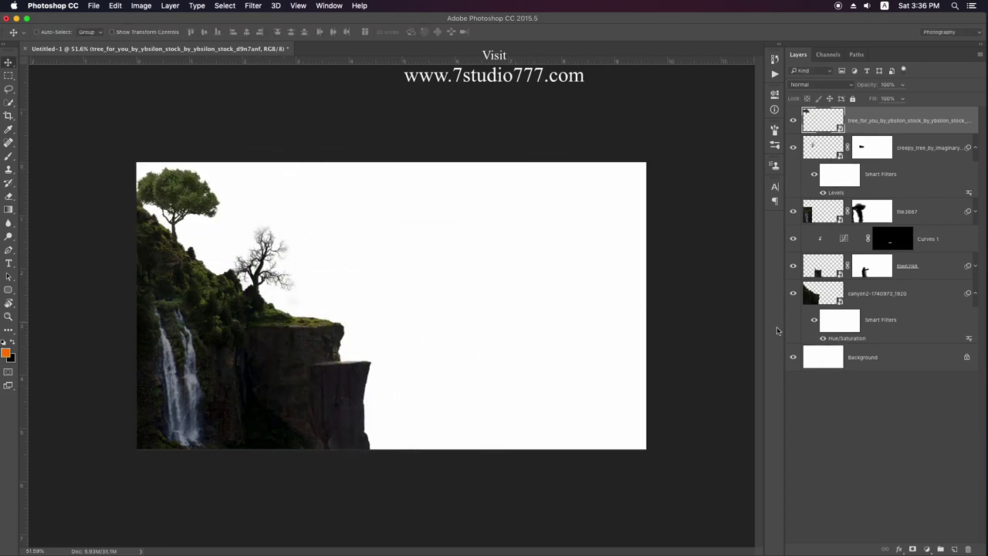
- Mask the leafy tree, then paste canyon-1740973 and move it just above Background
{"action": "left_click", "coordinate": [912, 549]}
{"action": "key", "text": "b"}
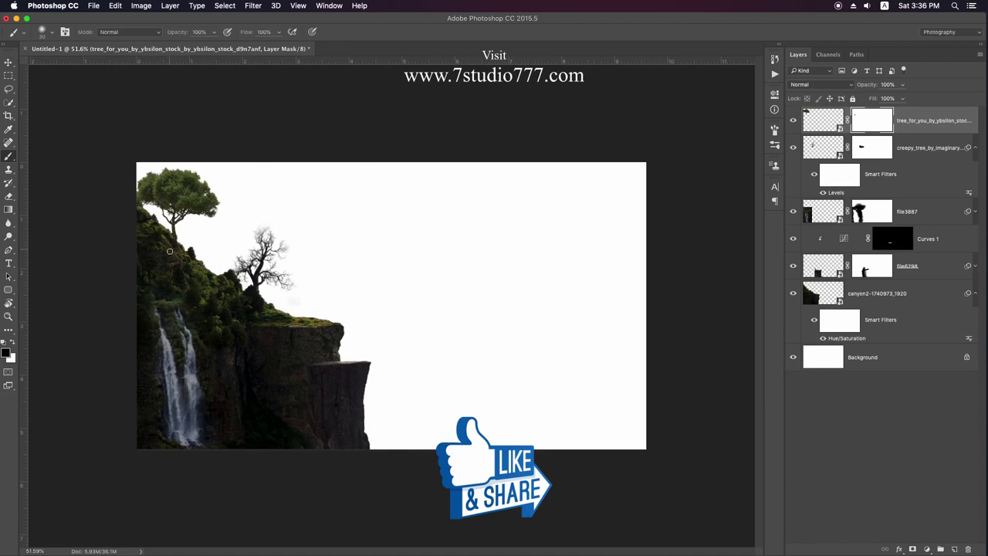
{"action": "scroll", "coordinate": [169, 251], "scroll_direction": "up", "scroll_amount": 3}
{"action": "key", "text": "v"}
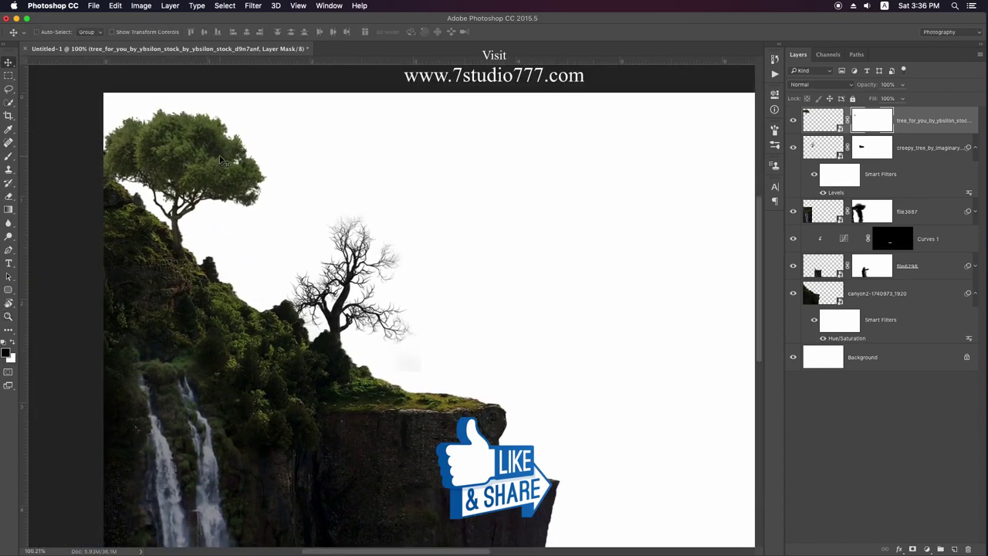
{"action": "scroll", "coordinate": [553, 252], "scroll_direction": "down", "scroll_amount": 3}
{"action": "key", "text": "ctrl+v"}
{"action": "key", "text": "ctrl+bracketleft"}
{"action": "key", "text": "ctrl+bracketleft"}
{"action": "key", "text": "ctrl+bracketleft"}
{"action": "key", "text": "ctrl+bracketleft"}
{"action": "key", "text": "ctrl+bracketleft"}
- Enlarge the canyon backdrop and shift it left and down
{"action": "key", "text": "ctrl+t"}
{"action": "left_click_drag", "start_coordinate": [553, 216], "coordinate": [705, 126]}
{"action": "left_click_drag", "start_coordinate": [542, 311], "coordinate": [498, 328]}
{"action": "key", "text": "Return"}
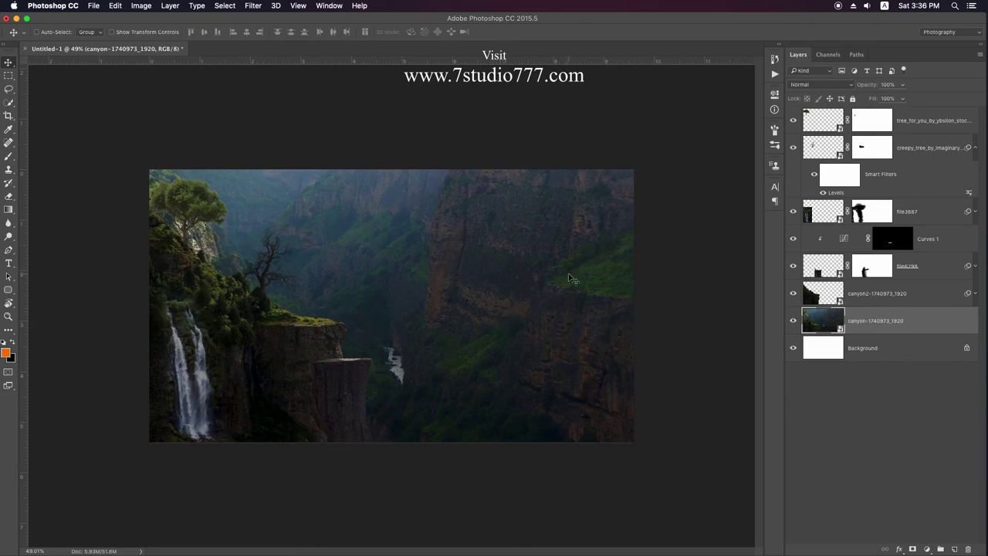
- Flip the rock pillar horizontally and move it to the canyon's right
{"action": "right_click", "coordinate": [472, 309]}
{"action": "left_click", "coordinate": [517, 428]}
{"action": "left_click_drag", "start_coordinate": [394, 359], "coordinate": [550, 359]}
{"action": "key", "text": "Return"}
- Pull the pillar's Highlights and Whites to -100 in Camera Raw, then open Color Balance
{"action": "key", "text": "shift+super+a"}
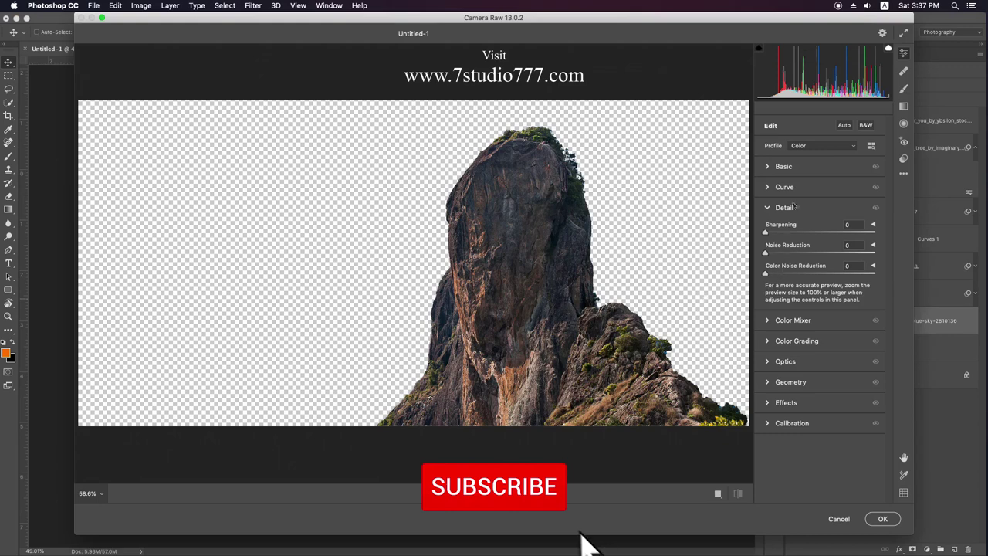
{"action": "left_click", "coordinate": [784, 166]}
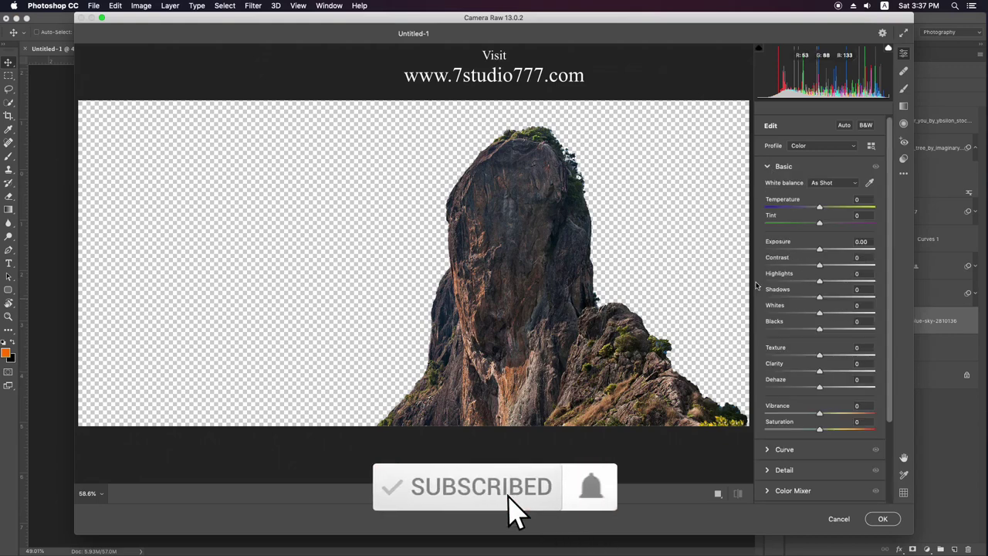
{"action": "left_click_drag", "start_coordinate": [819, 281], "coordinate": [763, 281]}
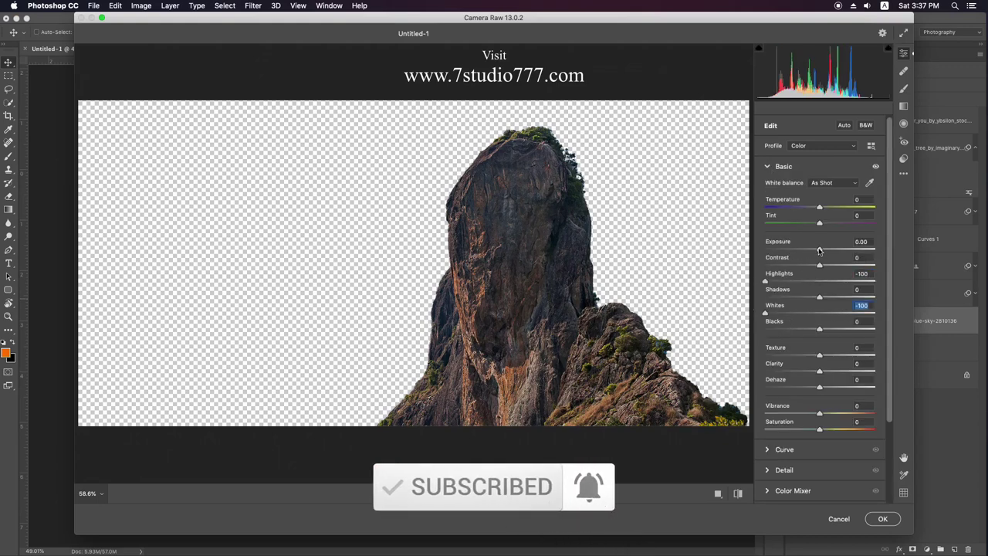
{"action": "key", "text": "Return"}
{"action": "key", "text": "super+b"}
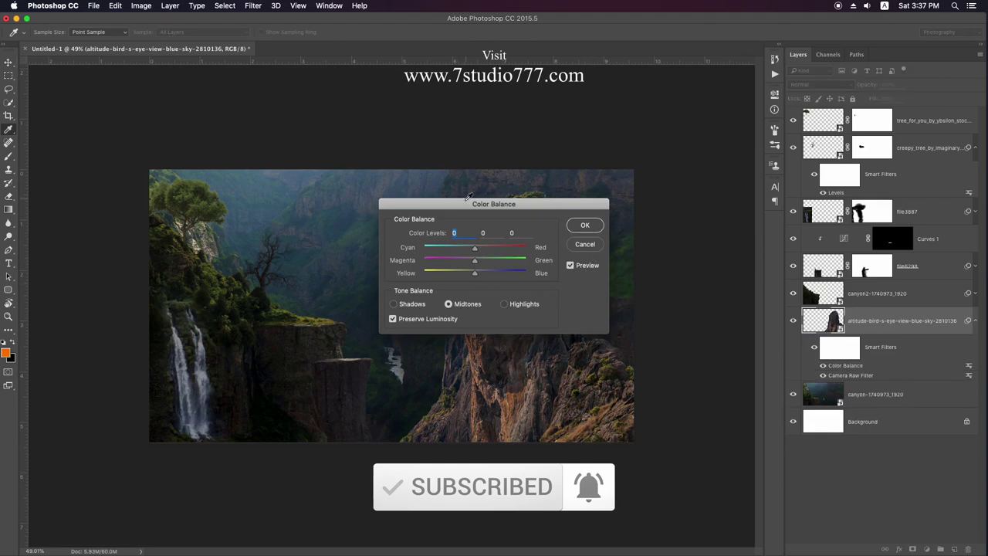
- Apply the pillar's colour balance and shrink the ruin arch onto the cliff top
{"action": "key", "text": "Return"}
{"action": "right_click", "coordinate": [474, 270]}
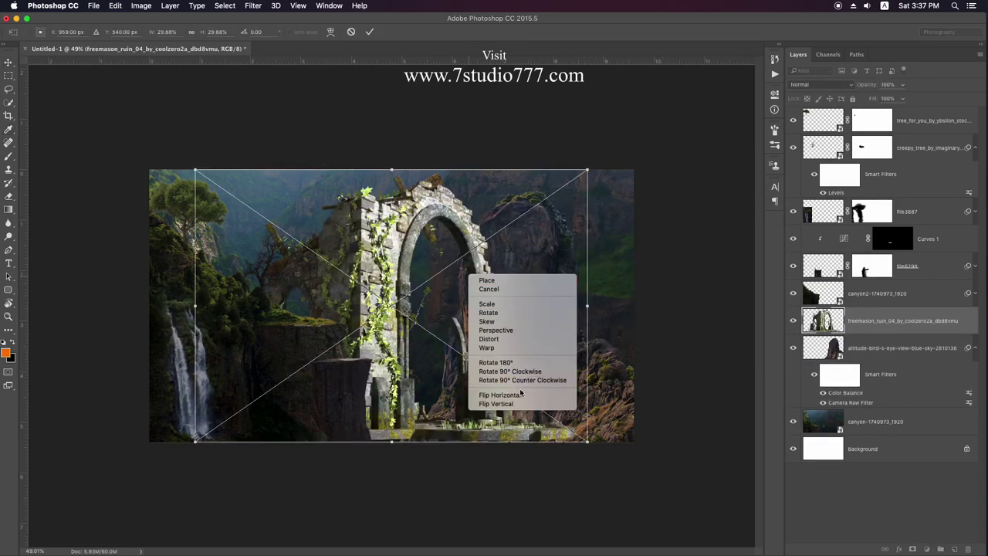
{"action": "left_click_drag", "start_coordinate": [673, 165], "coordinate": [565, 245]}
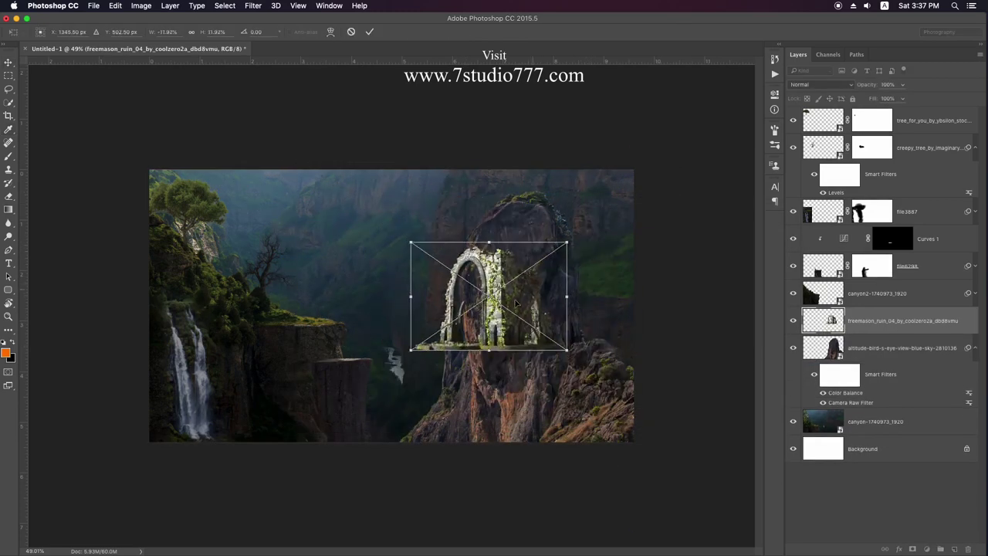
{"action": "key", "text": "Return"}
- Darken the ruin in Camera Raw (Highlights/Whites -100, Exposure -0.35) and colour-balance it
{"action": "key", "text": "super+shift+a"}
{"action": "left_click_drag", "start_coordinate": [820, 281], "coordinate": [764, 281]}
{"action": "left_click_drag", "start_coordinate": [819, 313], "coordinate": [764, 312]}
{"action": "left_click_drag", "start_coordinate": [819, 249], "coordinate": [816, 255]}
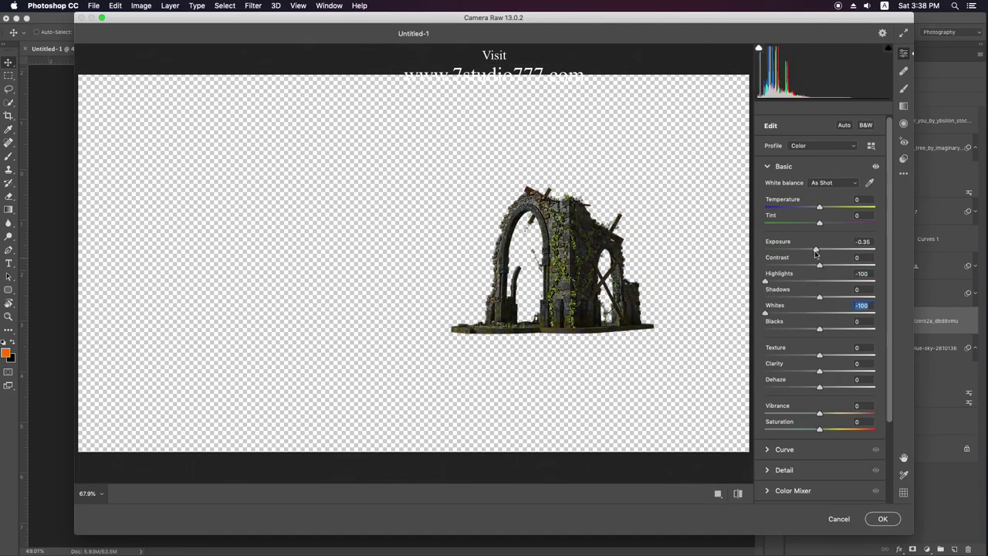
{"action": "left_click", "coordinate": [882, 519]}
{"action": "key", "text": "super+b"}
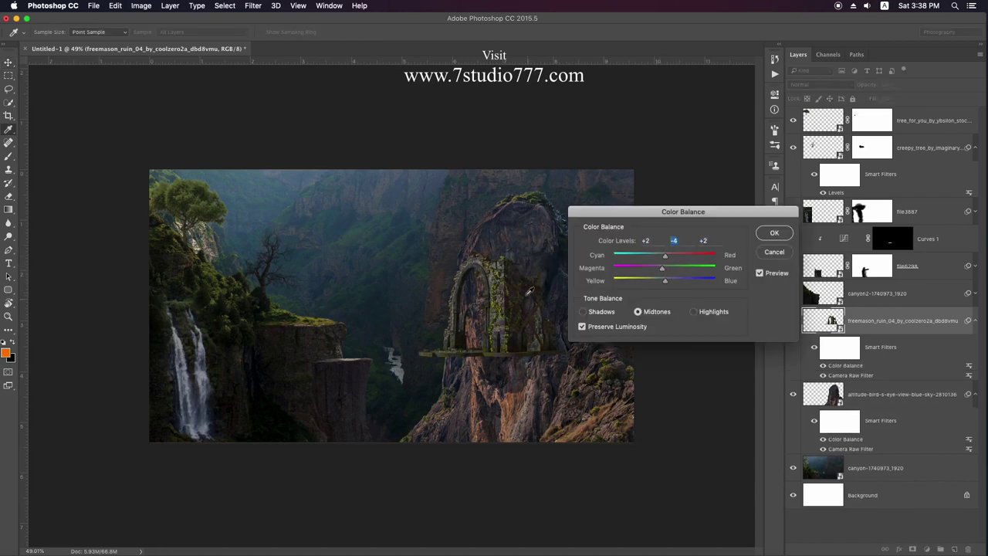
{"action": "key", "text": "Return"}
- Flip the file3428 rock horizontally and move it up and right above the arch
{"action": "right_click", "coordinate": [512, 254]}
{"action": "left_click", "coordinate": [540, 375]}
{"action": "key", "text": "Return"}
{"action": "mouse_move", "coordinate": [534, 330]}
{"action": "left_mouse_down"}
{"action": "mouse_move", "coordinate": [628, 293]}
{"action": "mouse_move", "coordinate": [620, 292]}
{"action": "left_mouse_up"}
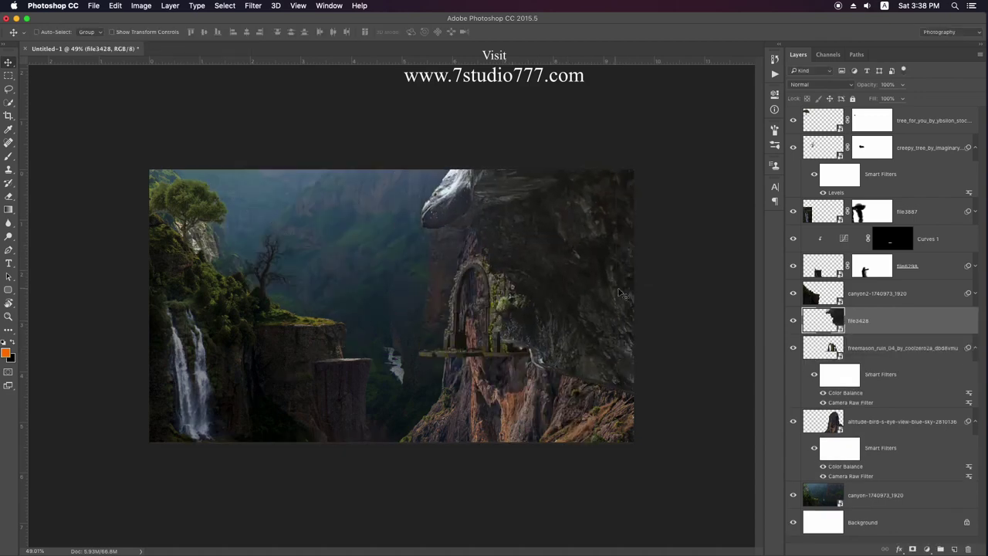
- Select the two rock layers together and nudge them right to line up
{"action": "left_click", "coordinate": [976, 348]}
{"action": "left_click", "coordinate": [975, 375]}
{"action": "left_click", "coordinate": [903, 375]}
{"action": "left_click", "coordinate": [903, 348], "text": "shift"}
{"action": "key", "text": "ctrl+t"}
{"action": "key", "text": "Return"}
{"action": "key", "text": "Return"}
{"action": "left_click_drag", "start_coordinate": [575, 262], "coordinate": [590, 249]}
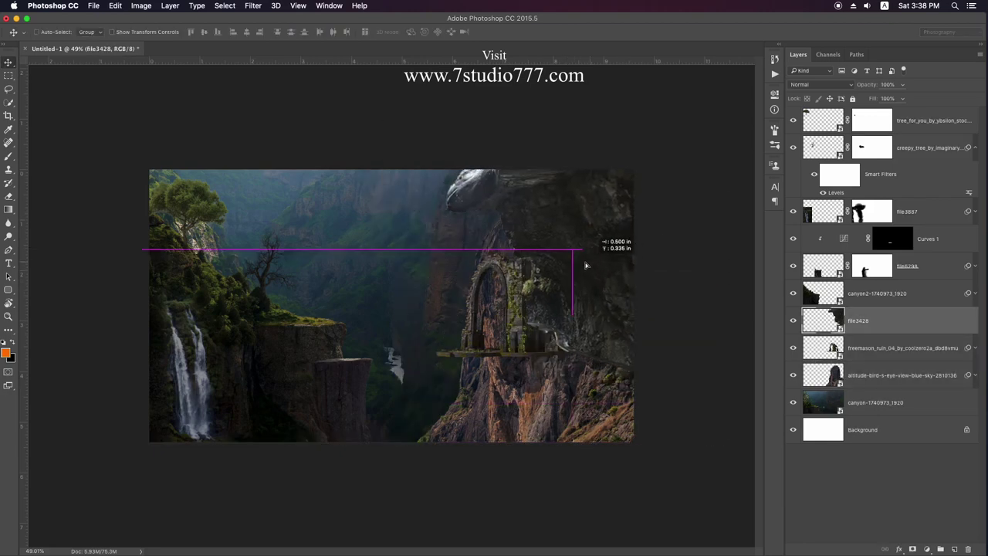
{"action": "left_click_drag", "start_coordinate": [546, 303], "coordinate": [580, 302]}
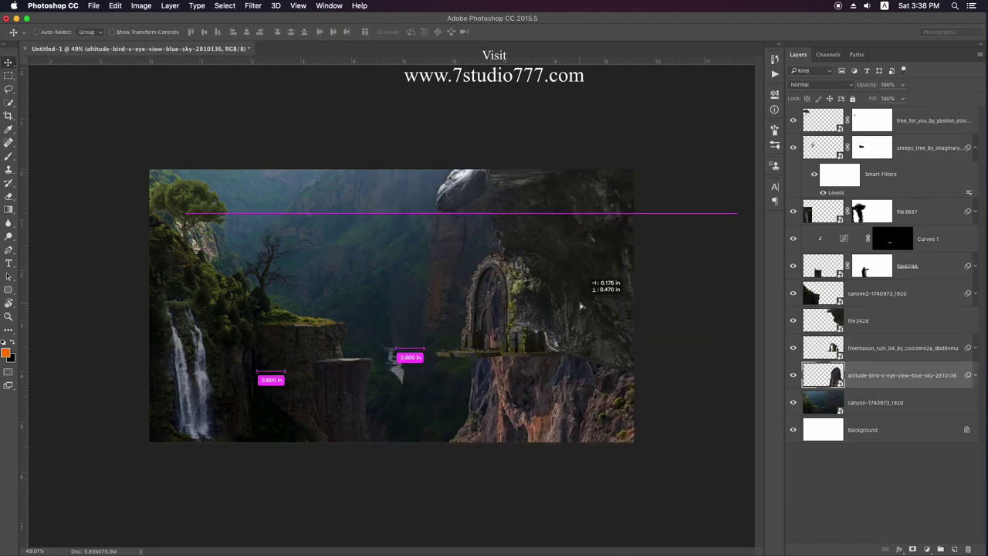
- Fine-tune the ruin arch and ledge position, then zoom in on the composite
{"action": "key", "text": "alt+bracketright"}
{"action": "left_click_drag", "start_coordinate": [518, 280], "coordinate": [537, 283]}
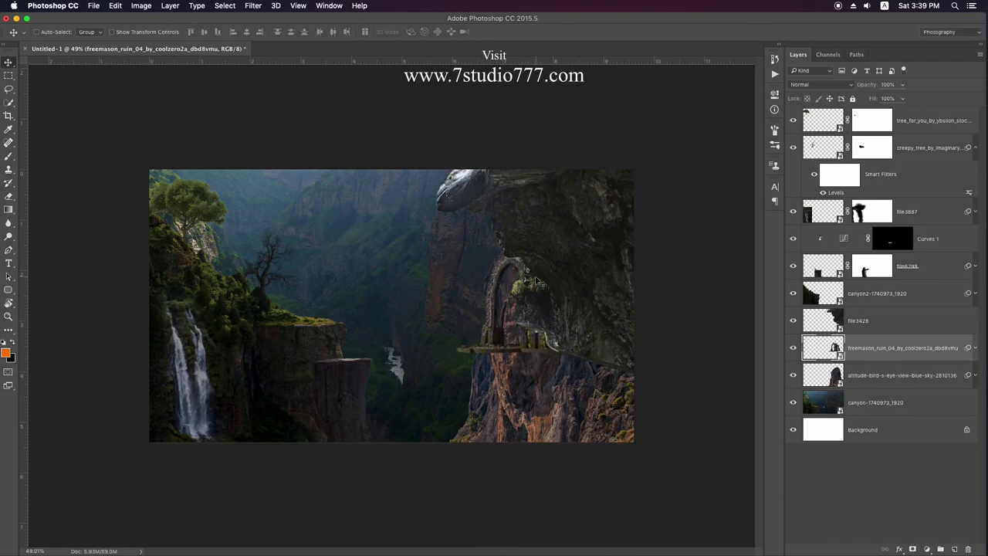
{"action": "key", "text": "Left"}
{"action": "key", "text": "ctrl+plus"}
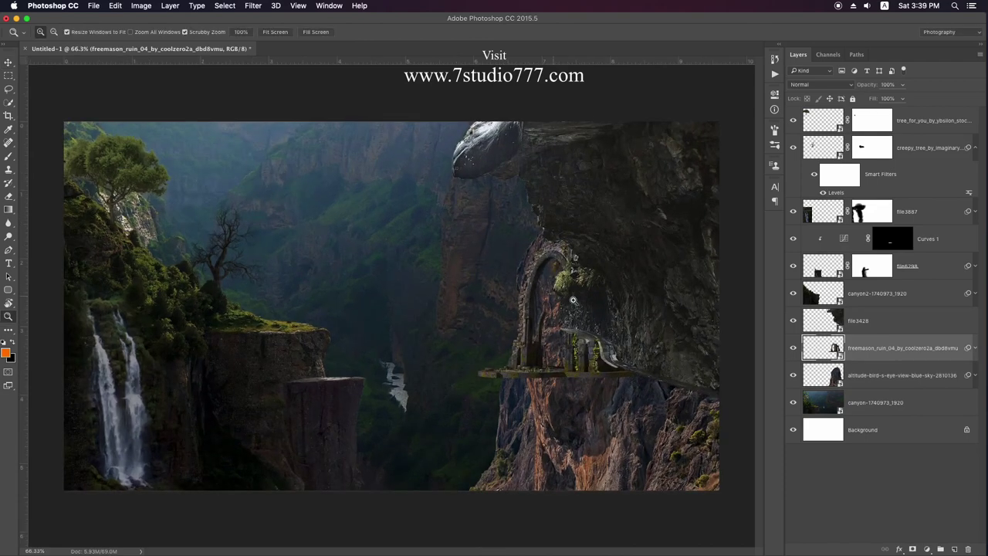
- Add masks to the rock pillar and ruin layers with a soft 0%-hardness round brush
{"action": "key", "text": "alt+bracketleft"}
{"action": "left_click", "coordinate": [912, 549]}
{"action": "key", "text": "b"}
{"action": "right_click", "coordinate": [512, 306]}
{"action": "double_click", "coordinate": [540, 360]}
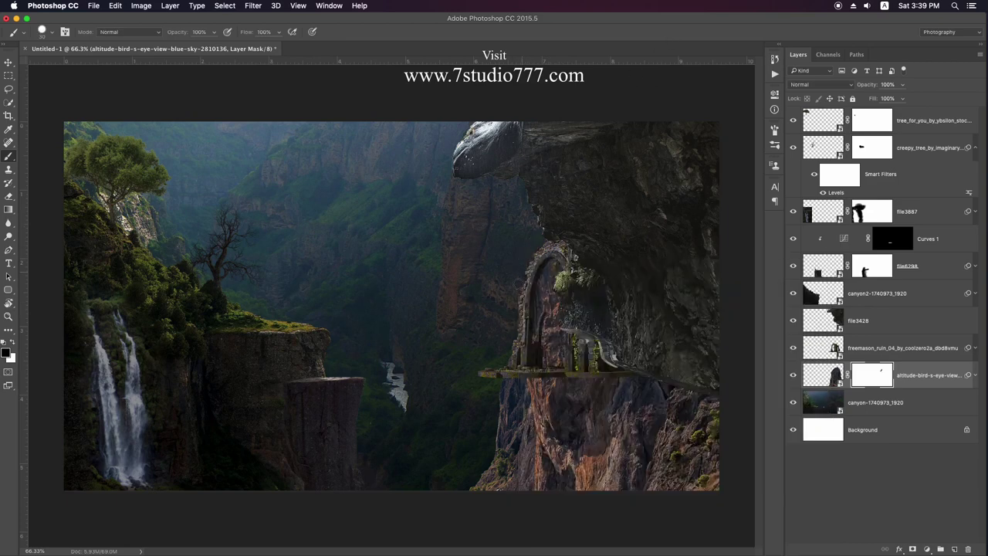
{"action": "left_click", "coordinate": [890, 349]}
{"action": "left_click", "coordinate": [912, 549]}
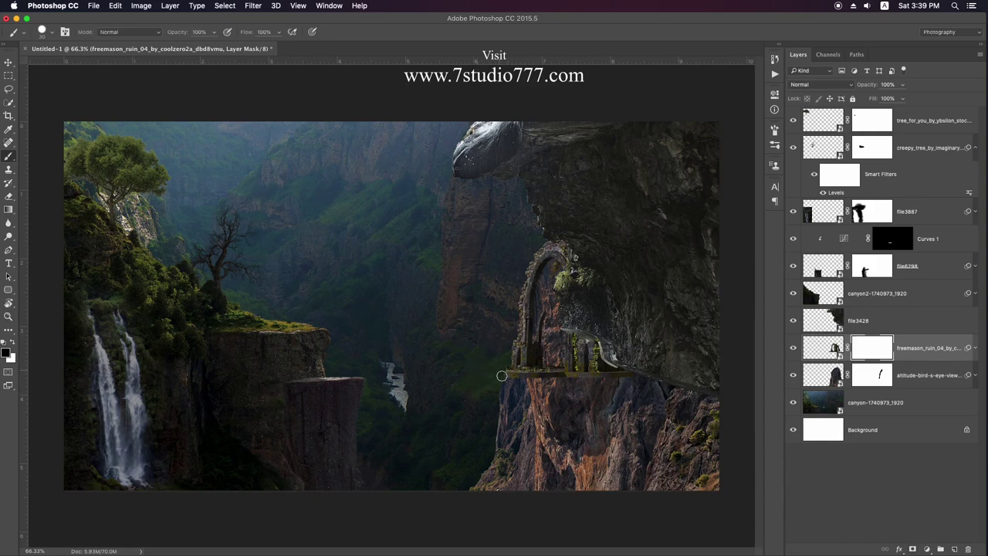
{"action": "right_click", "coordinate": [567, 317]}
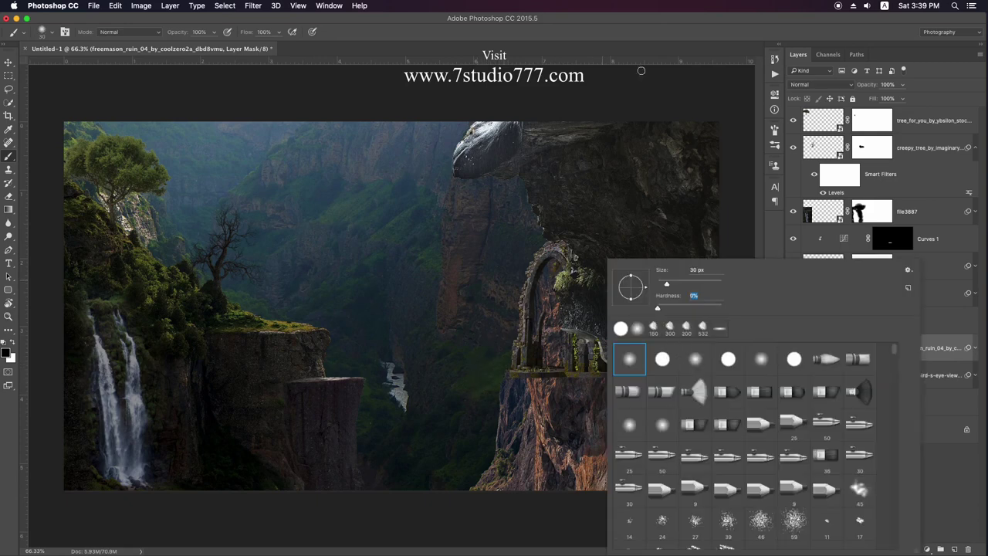
{"action": "key", "text": "Return"}
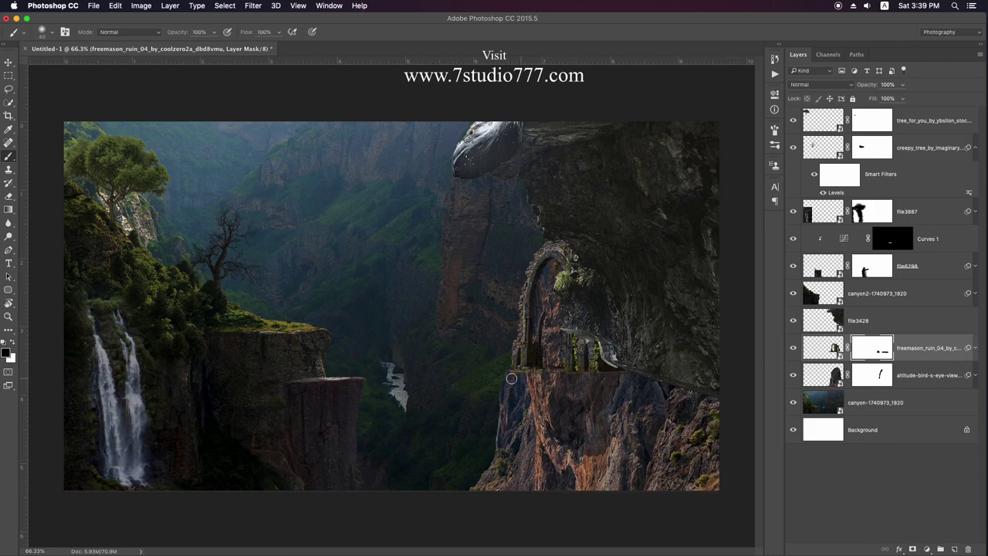
- Mask the file3428 overhang, painting away rock to reveal the arch at 20% flow
{"action": "left_click", "coordinate": [934, 320]}
{"action": "left_click", "coordinate": [912, 549]}
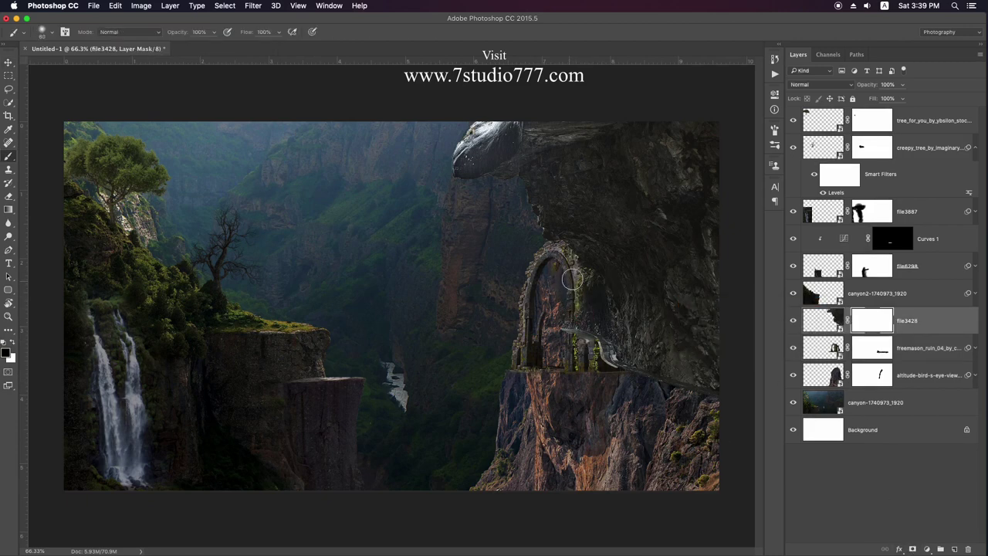
{"action": "mouse_move", "coordinate": [628, 396]}
{"action": "left_mouse_down"}
{"action": "mouse_move", "coordinate": [634, 387]}
{"action": "mouse_move", "coordinate": [692, 396]}
{"action": "left_mouse_up"}
{"action": "key", "text": "shift+2"}
- Select the rock pillar layer with the Lasso tool ready
{"action": "key", "text": "v"}
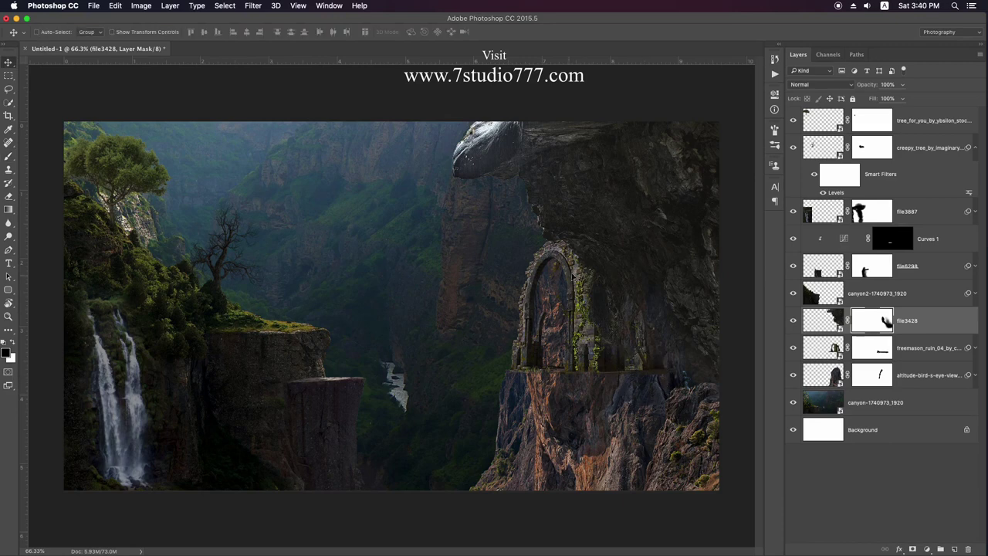
{"action": "left_click", "coordinate": [926, 377]}
{"action": "key", "text": "l"}
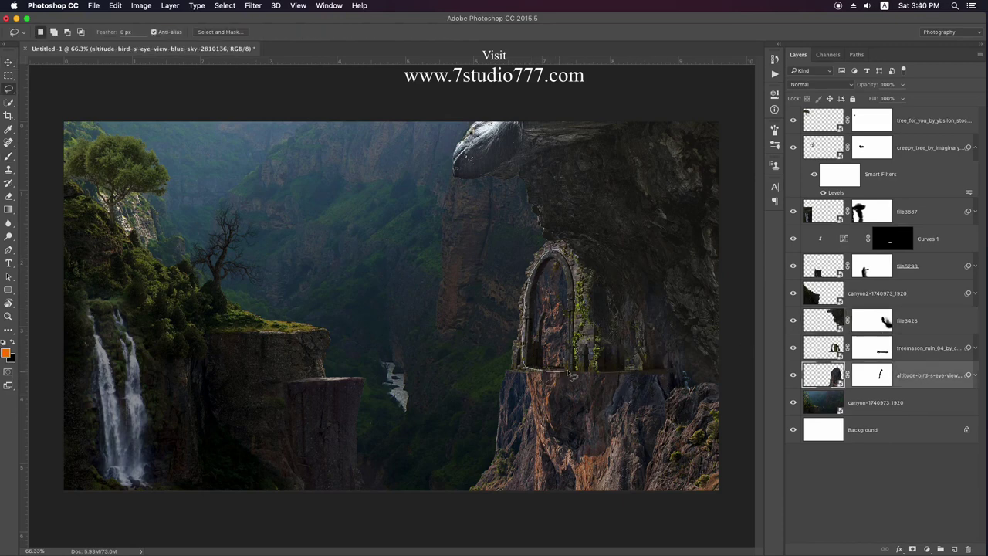
- Fill the arch doorway with a dark brown Solid Color fill layer
{"action": "left_click", "coordinate": [926, 550]}
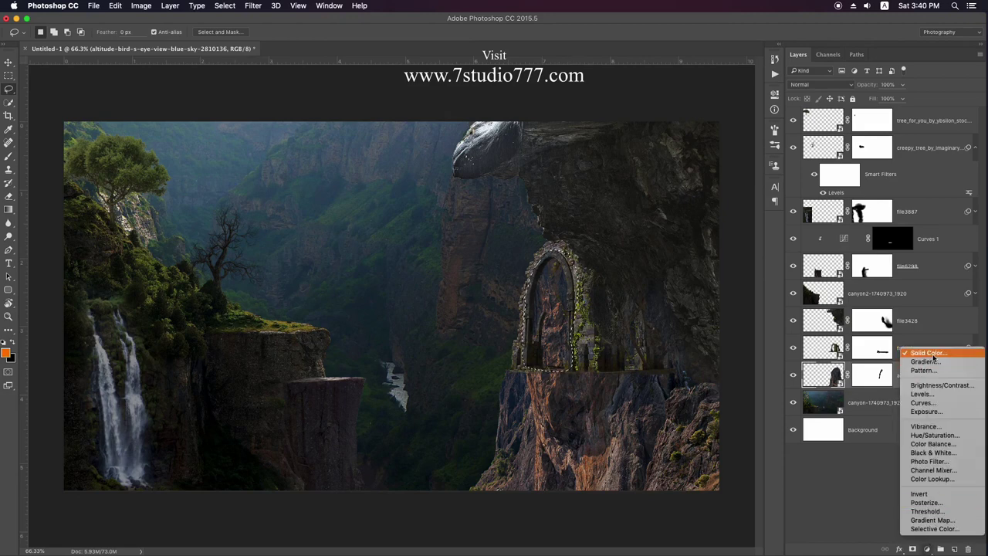
{"action": "left_click", "coordinate": [926, 351]}
{"action": "left_click", "coordinate": [616, 380]}
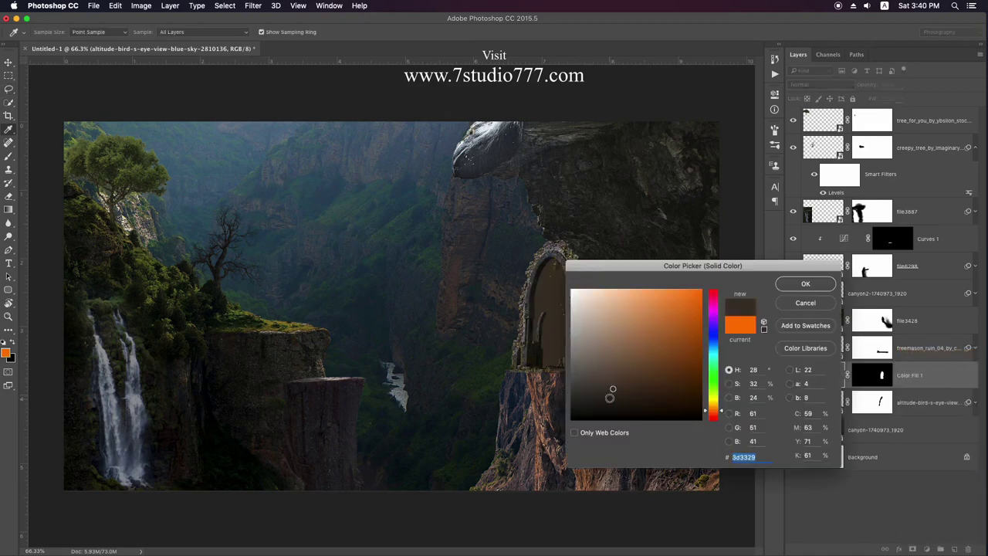
{"action": "left_click", "coordinate": [803, 284]}
- Darken the rock pillar with Levels by lowering the output white level
{"action": "left_click", "coordinate": [918, 402]}
{"action": "key", "text": "ctrl+l"}
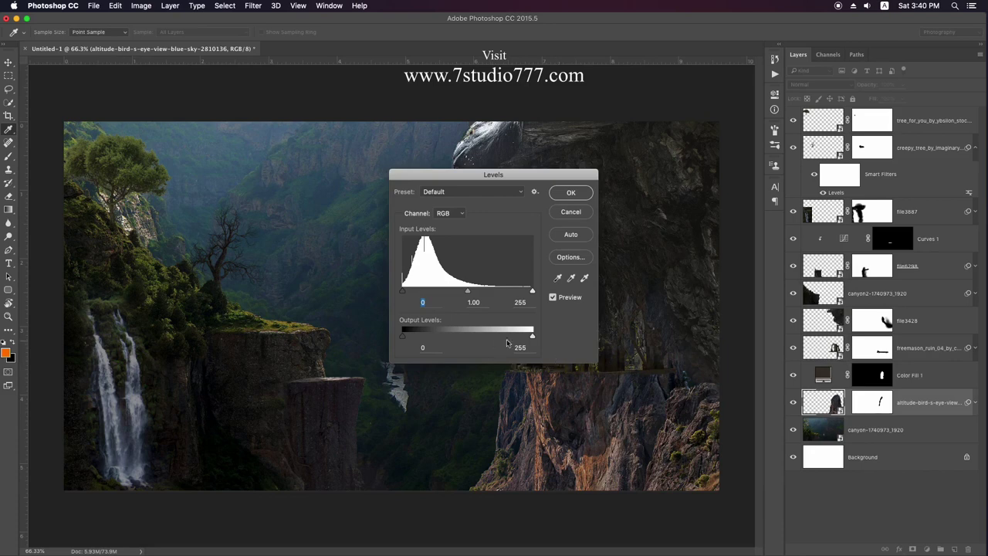
{"action": "left_click_drag", "start_coordinate": [532, 337], "coordinate": [480, 339]}
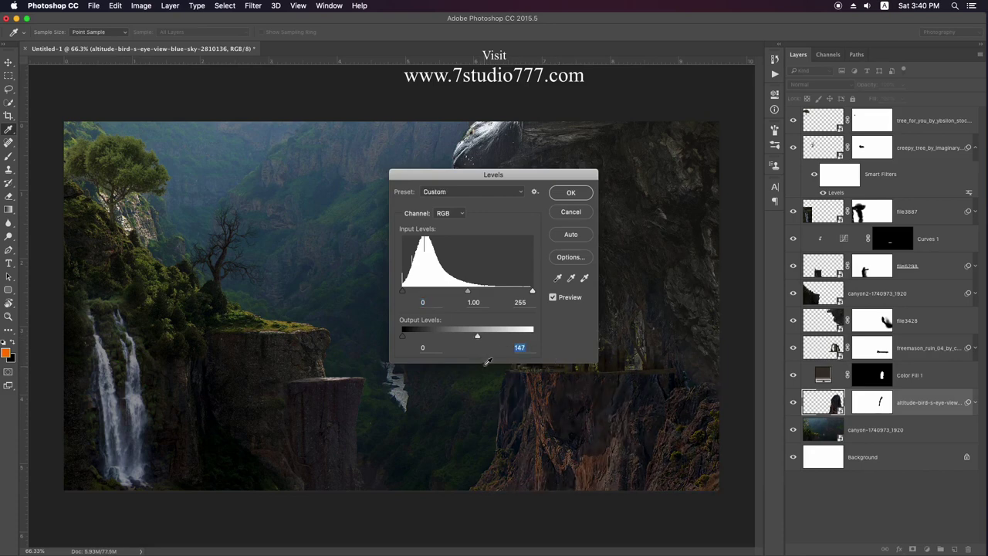
{"action": "key", "text": "Return"}
- Apply Color Balance and Levels to the file3428 overhang layer
{"action": "key", "text": "alt+bracketright"}
{"action": "key", "text": "alt+bracketright"}
{"action": "key", "text": "alt+bracketright"}
{"action": "key", "text": "ctrl+b"}
{"action": "left_click_drag", "start_coordinate": [697, 212], "coordinate": [816, 287]}
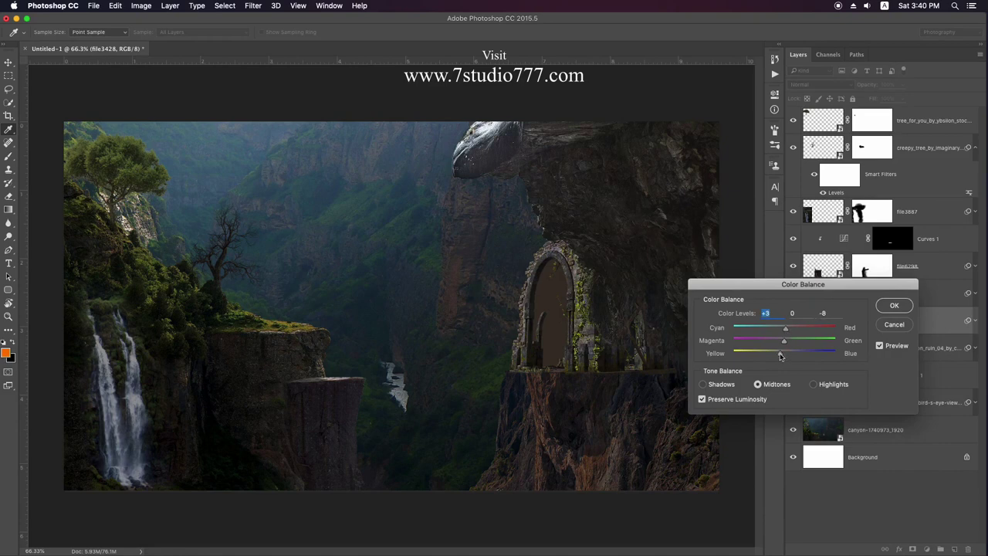
{"action": "key", "text": "Return"}
{"action": "key", "text": "ctrl+l"}
{"action": "left_click_drag", "start_coordinate": [478, 171], "coordinate": [741, 225]}
{"action": "key", "text": "Return"}
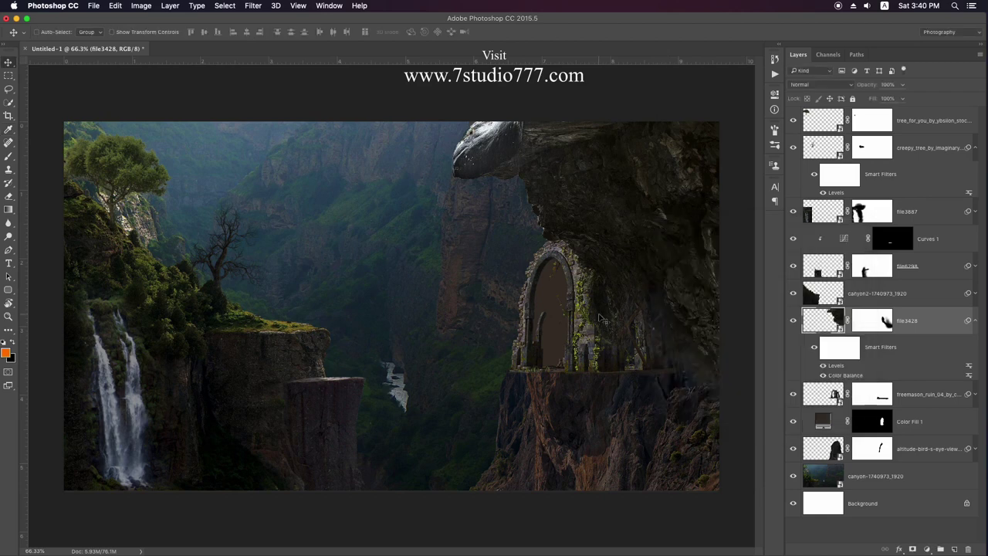
{"action": "left_click", "coordinate": [975, 322]}
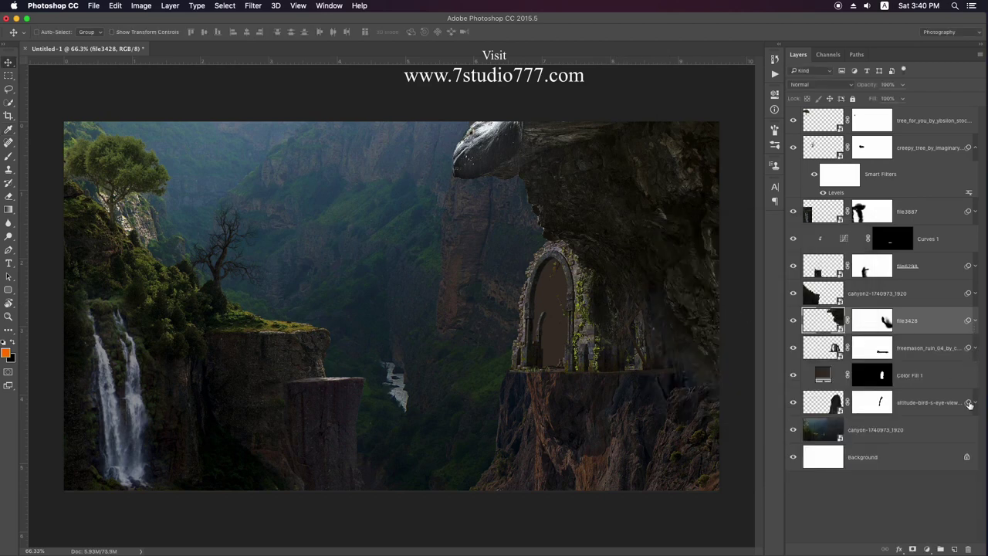
- Group the selected layers into Group 1 and rotate the placed log horizontal
{"action": "left_click", "coordinate": [931, 407], "text": "shift"}
{"action": "key", "text": "ctrl+g"}
{"action": "mouse_move", "coordinate": [473, 193]}
{"action": "left_mouse_down"}
{"action": "mouse_move", "coordinate": [608, 190]}
{"action": "mouse_move", "coordinate": [473, 193]}
{"action": "left_mouse_up"}
{"action": "key", "text": "Return"}
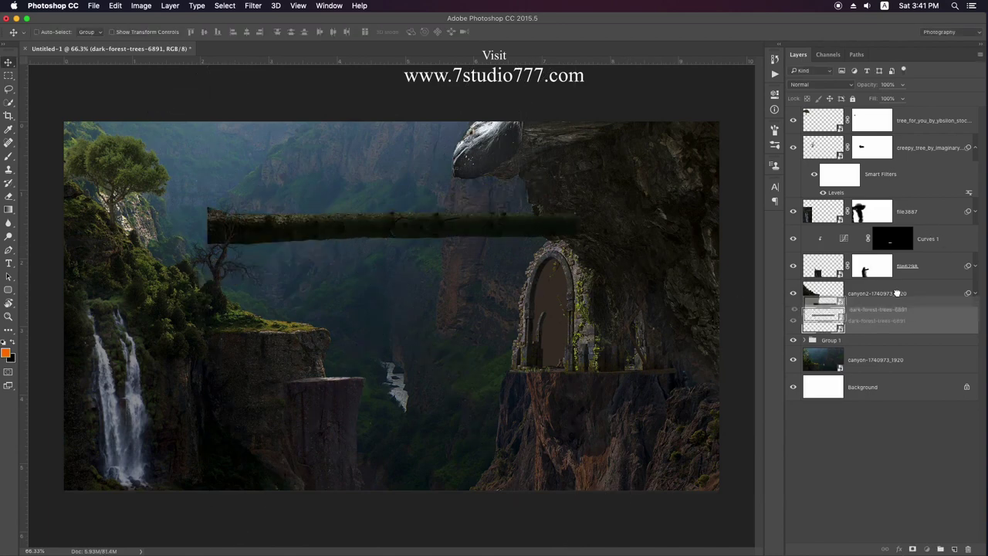
- Move the log layer to the top, transform it, and apply Camera Raw Detail settings
{"action": "left_click_drag", "start_coordinate": [876, 320], "coordinate": [879, 115]}
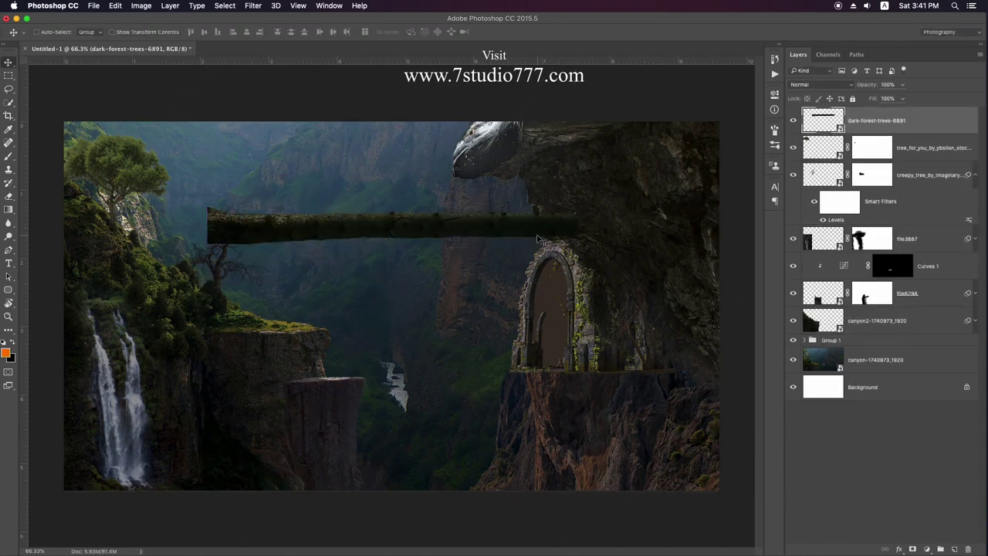
{"action": "key", "text": "ctrl+minus"}
{"action": "key", "text": "ctrl+t"}
{"action": "key", "text": "Return"}
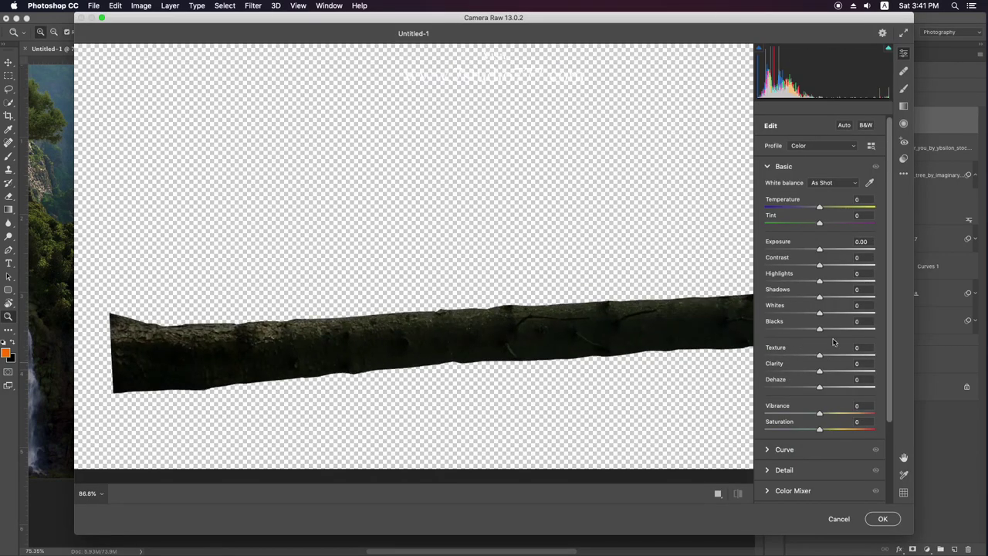
{"action": "left_click", "coordinate": [769, 470], "text": "alt"}
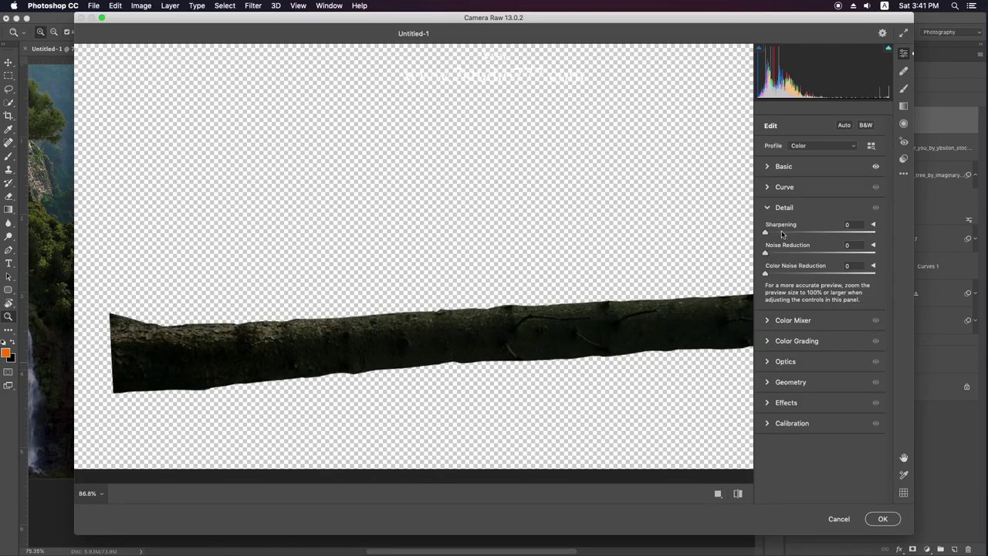
{"action": "left_click", "coordinate": [880, 518]}
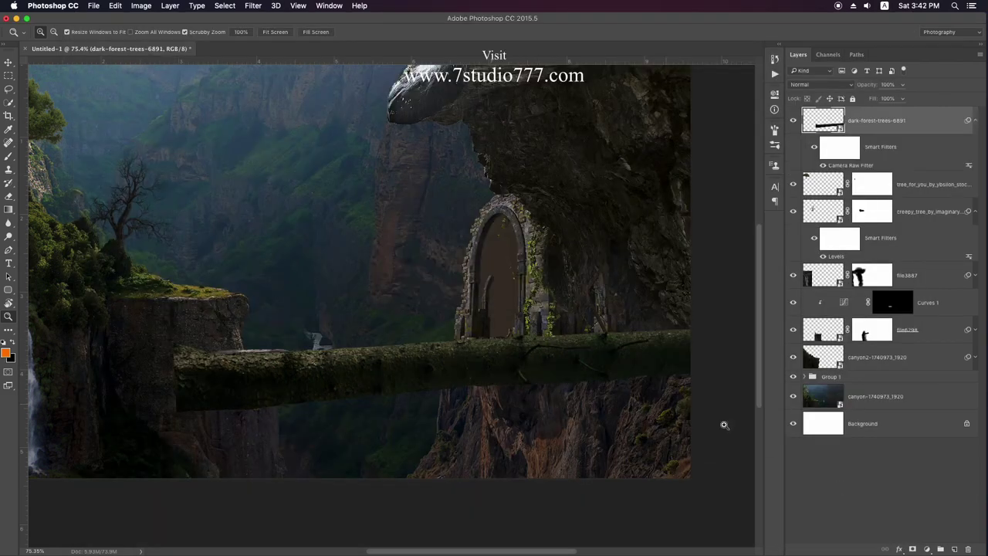
- Add a layer mask and paint black to hide the log's right end in the cliff
{"action": "left_click", "coordinate": [913, 548]}
{"action": "key", "text": "b"}
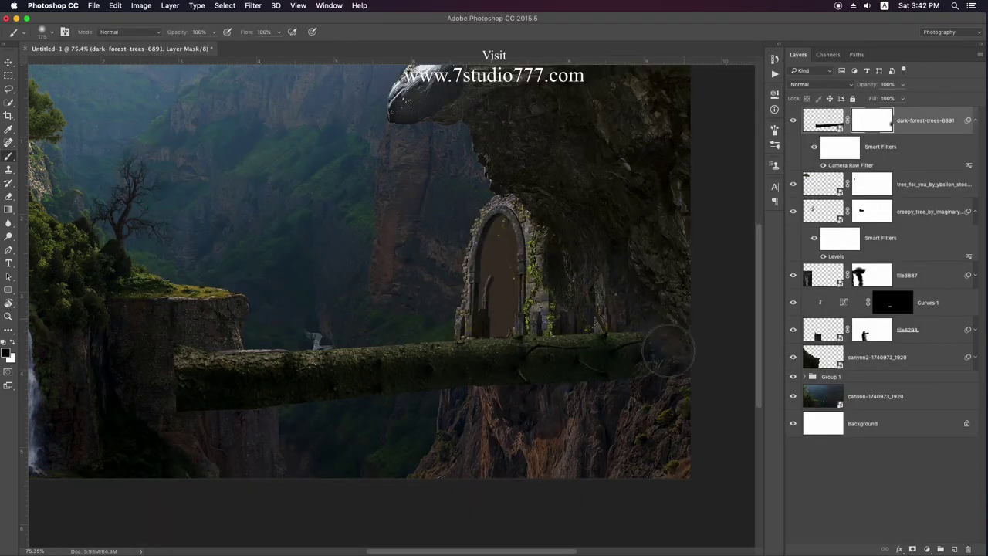
{"action": "left_click_drag", "start_coordinate": [668, 352], "coordinate": [245, 409]}
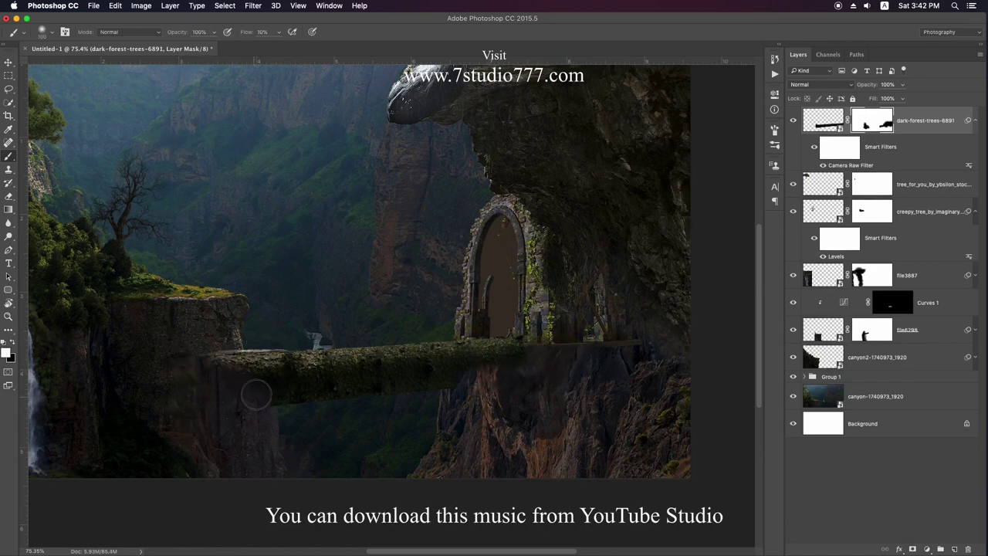
{"action": "key", "text": "v"}
{"action": "key", "text": "ctrl+0"}
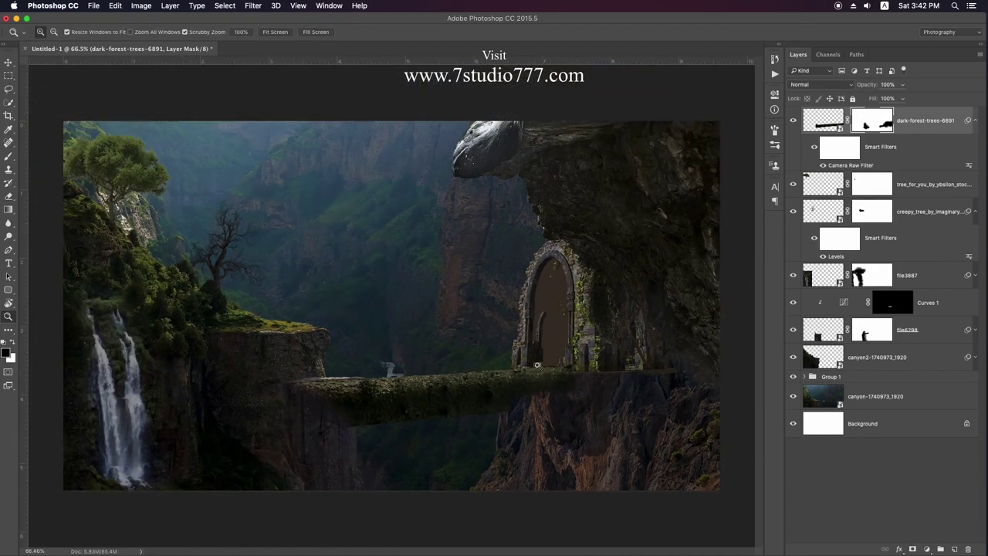
- Apply a Color Balance correction to the log image
{"action": "key", "text": "ctrl+2"}
{"action": "key", "text": "ctrl+b"}
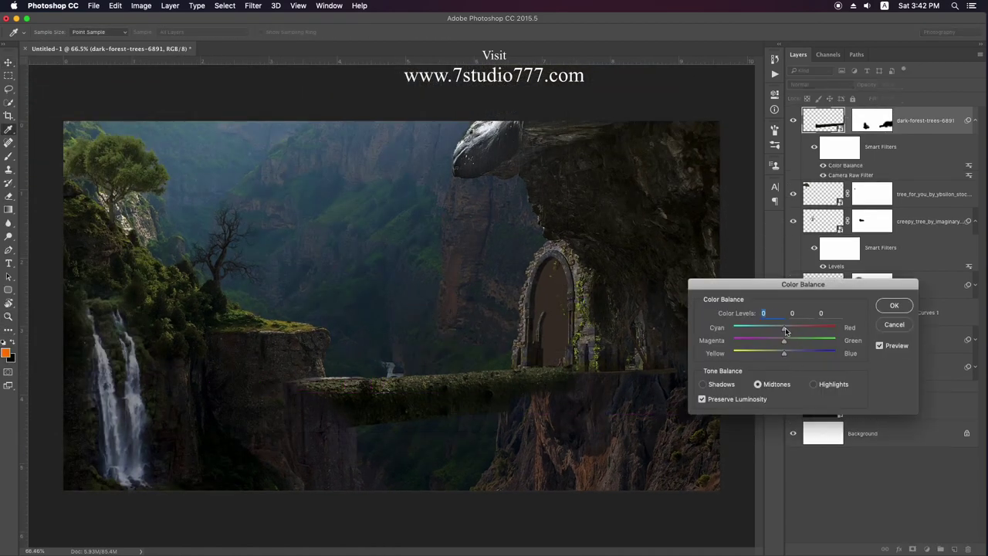
{"action": "key", "text": "Return"}
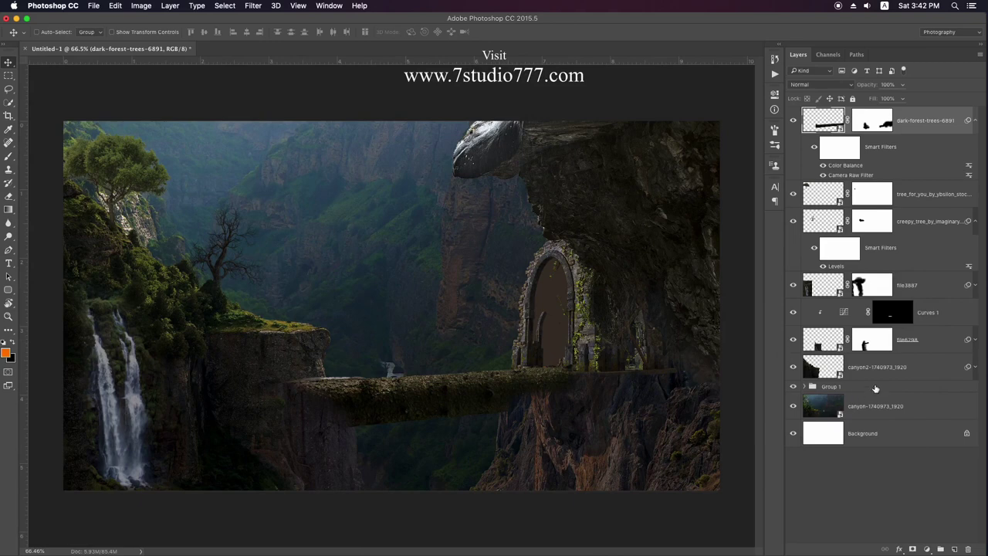
{"action": "left_click", "coordinate": [871, 386]}
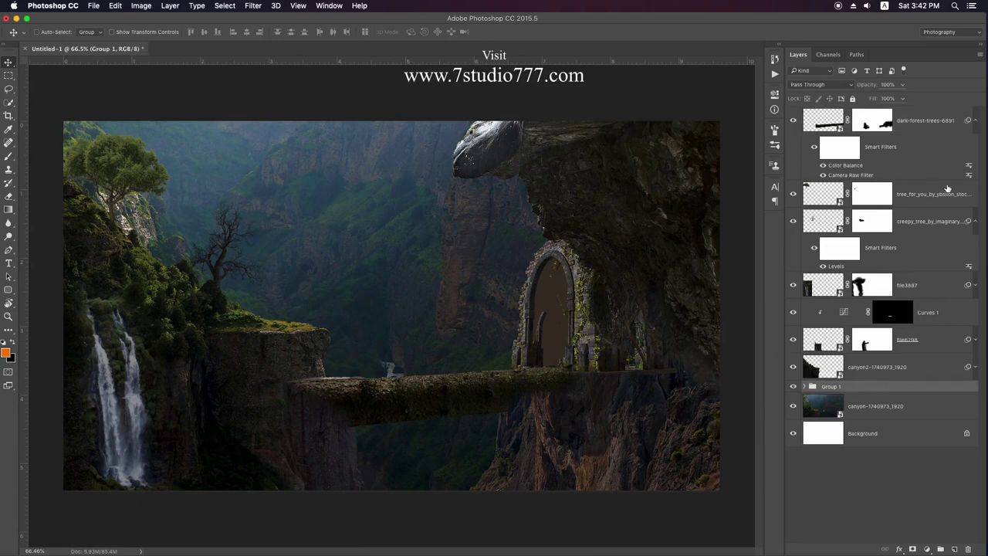
- Add an Exposure adjustment layer with exposure -1.91 and gamma 0.81
{"action": "left_click", "coordinate": [974, 121]}
{"action": "left_click", "coordinate": [927, 548]}
{"action": "left_click", "coordinate": [926, 412]}
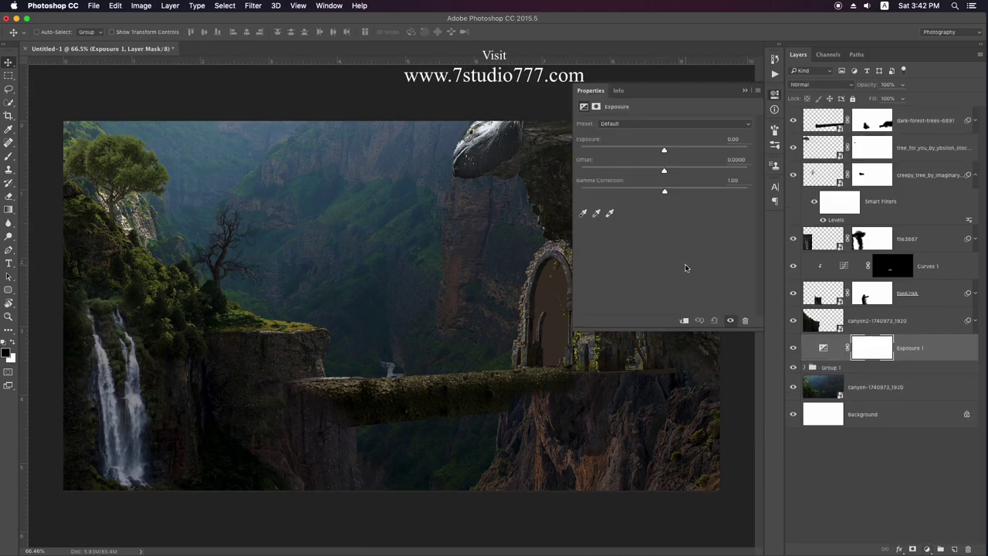
{"action": "left_click_drag", "start_coordinate": [663, 192], "coordinate": [676, 192]}
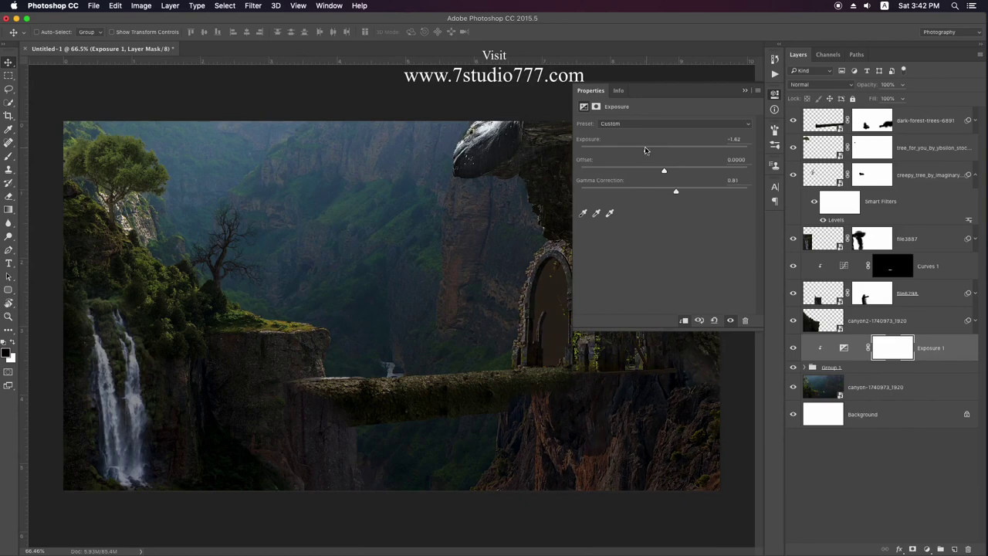
{"action": "left_click_drag", "start_coordinate": [645, 150], "coordinate": [638, 149]}
{"action": "left_click", "coordinate": [744, 90]}
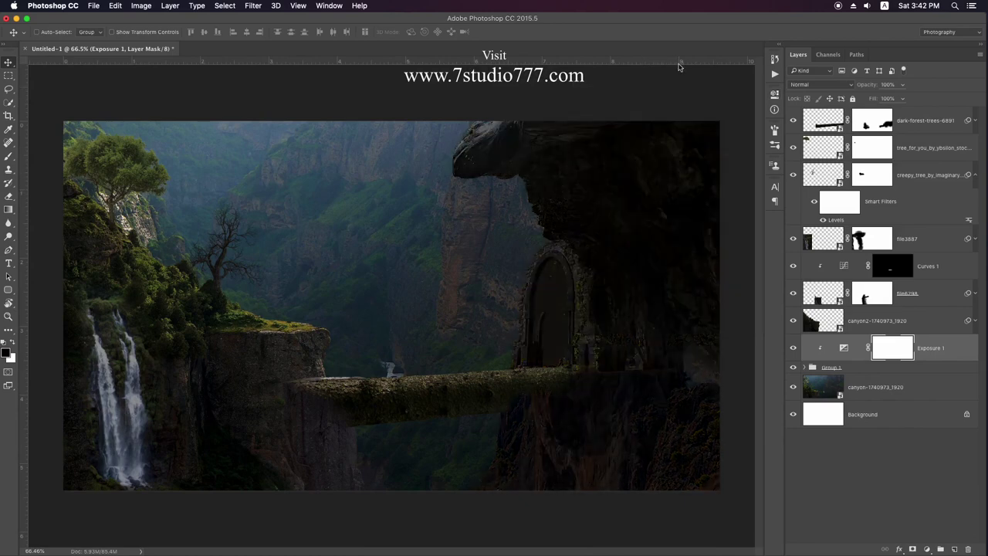
- Paint the Exposure mask with a size-234 brush to keep the doorway and lower rock brighter
{"action": "key", "text": "b"}
{"action": "key", "text": "bracketright"}
{"action": "key", "text": "bracketright"}
{"action": "key", "text": "bracketright"}
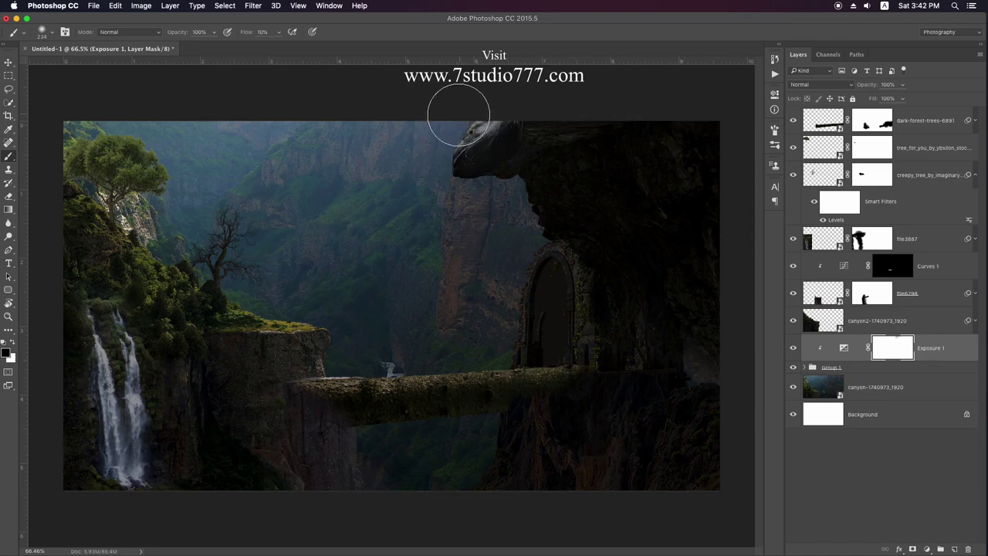
{"action": "mouse_move", "coordinate": [504, 234]}
{"action": "left_mouse_down"}
{"action": "mouse_move", "coordinate": [547, 254]}
{"action": "mouse_move", "coordinate": [522, 331]}
{"action": "mouse_move", "coordinate": [558, 340]}
{"action": "left_mouse_up"}
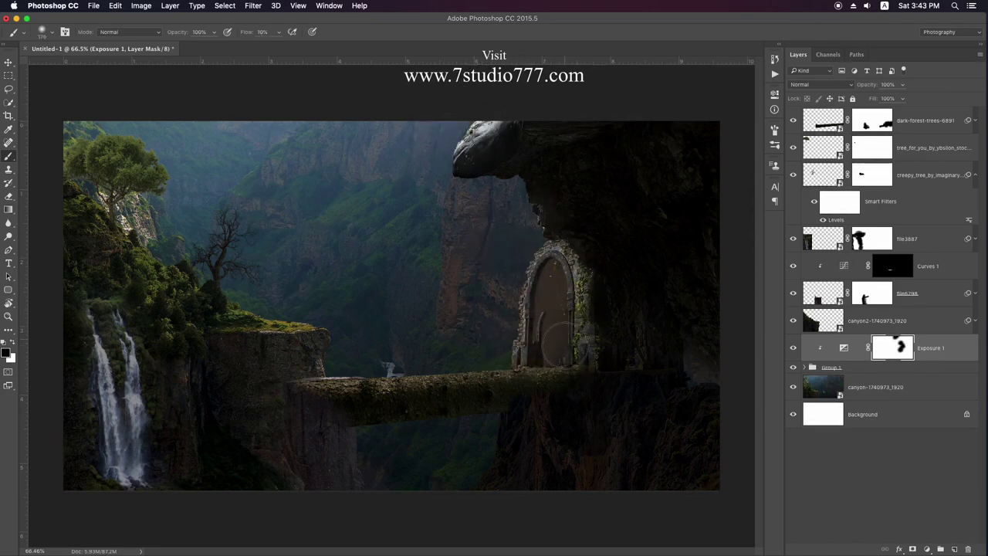
{"action": "key", "text": "shift+0"}
{"action": "left_click_drag", "start_coordinate": [527, 433], "coordinate": [484, 471]}
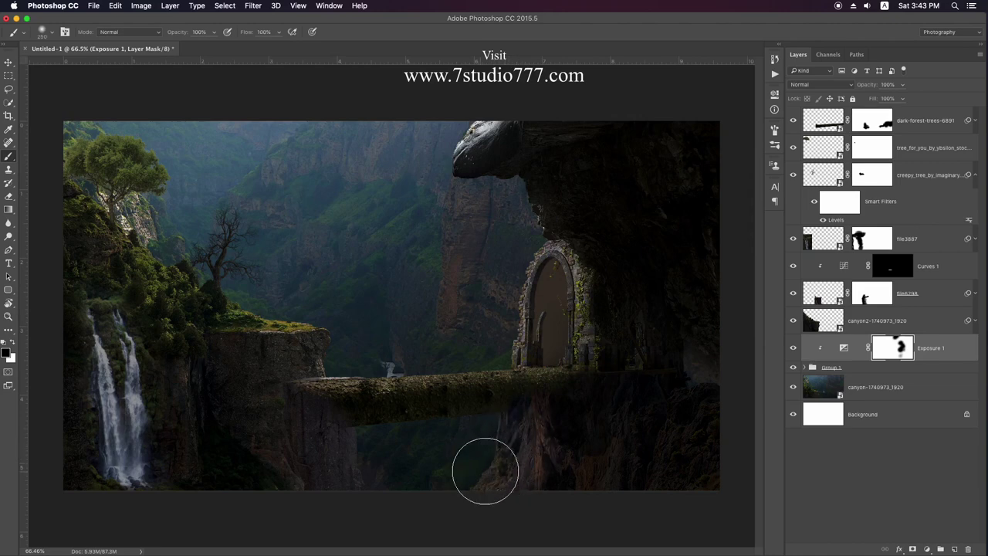
{"action": "key", "text": "x"}
{"action": "left_click_drag", "start_coordinate": [540, 444], "coordinate": [640, 462]}
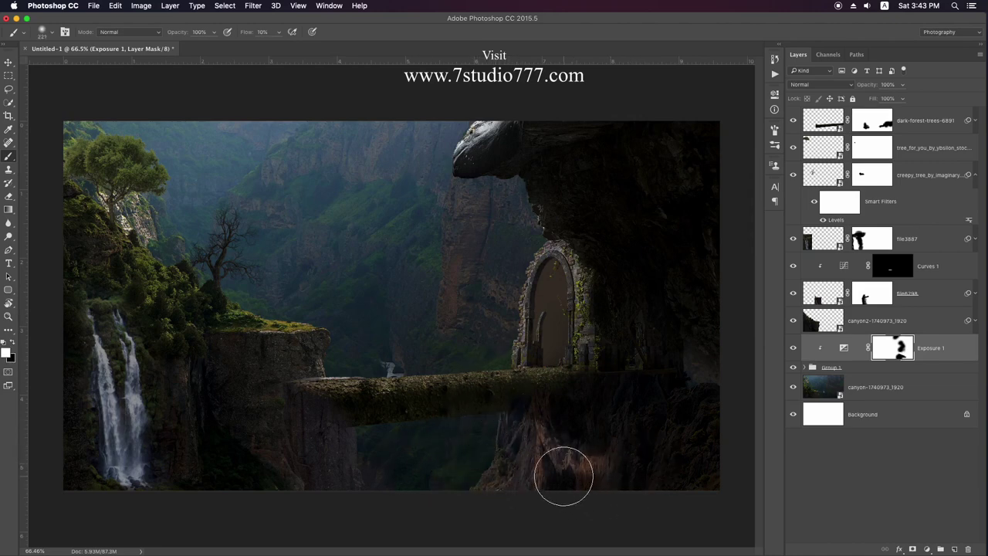
- Start a crop that trims the image's right side
{"action": "key", "text": "x"}
{"action": "key", "text": "v"}
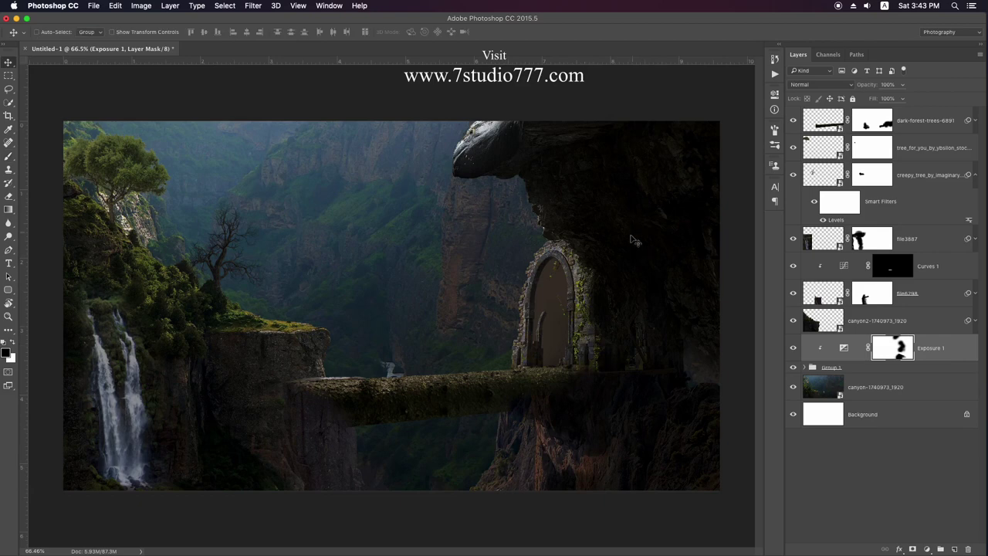
{"action": "key", "text": "c"}
{"action": "left_click_drag", "start_coordinate": [718, 290], "coordinate": [697, 293]}
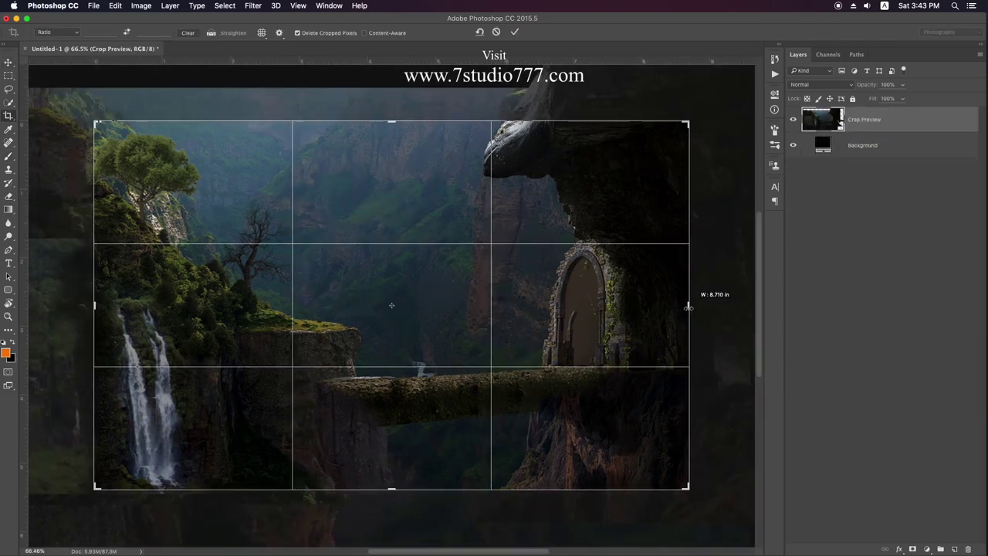
- Confirm the crop and expand Group 1 to target the ruin layer's mask
{"action": "key", "text": "Return"}
{"action": "left_click", "coordinate": [806, 395]}
{"action": "left_click", "coordinate": [892, 446]}
{"action": "key", "text": "b"}
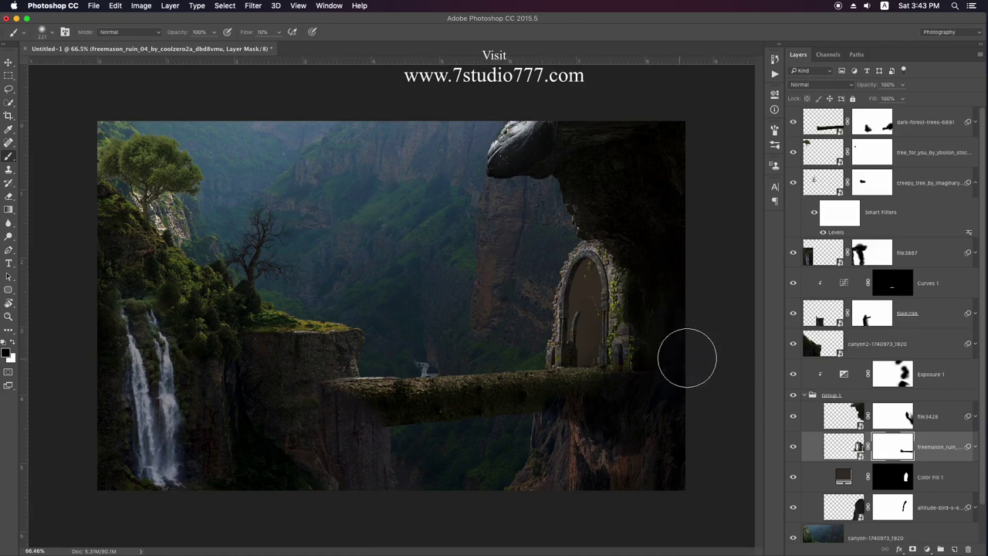
{"action": "scroll", "coordinate": [390, 305], "scroll_direction": "up", "scroll_amount": 1}
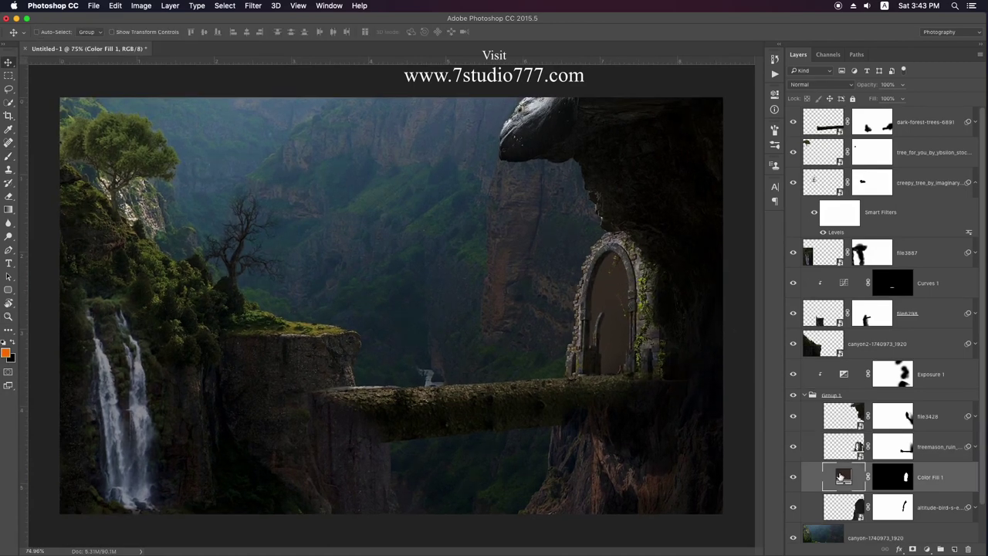
- Darken the Color Fill 1 door colour and clip a new empty layer to it
{"action": "double_click", "coordinate": [843, 476]}
{"action": "left_click", "coordinate": [803, 290]}
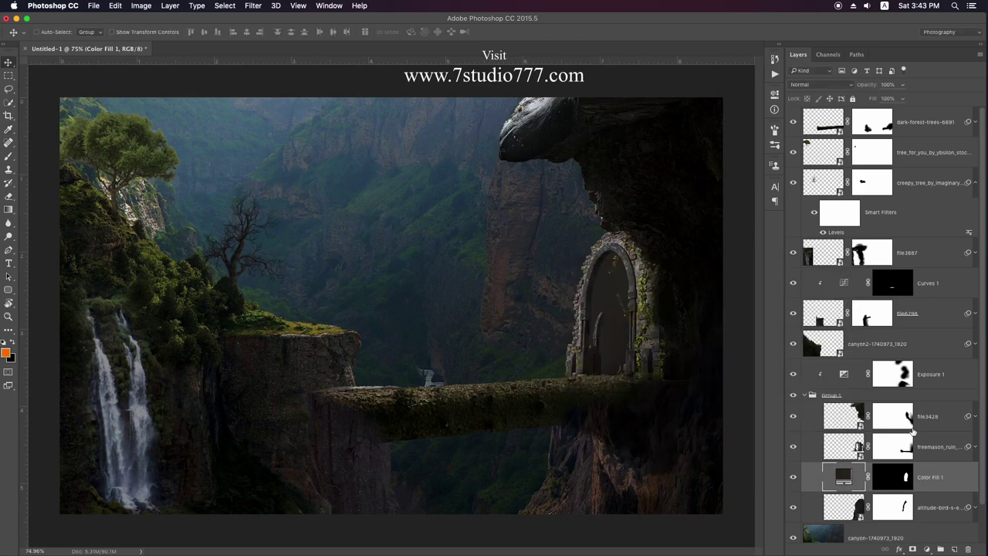
{"action": "left_click", "coordinate": [954, 547]}
{"action": "left_click", "coordinate": [951, 488], "text": "alt"}
- Set up a size-270 brush painting white
{"action": "key", "text": "b"}
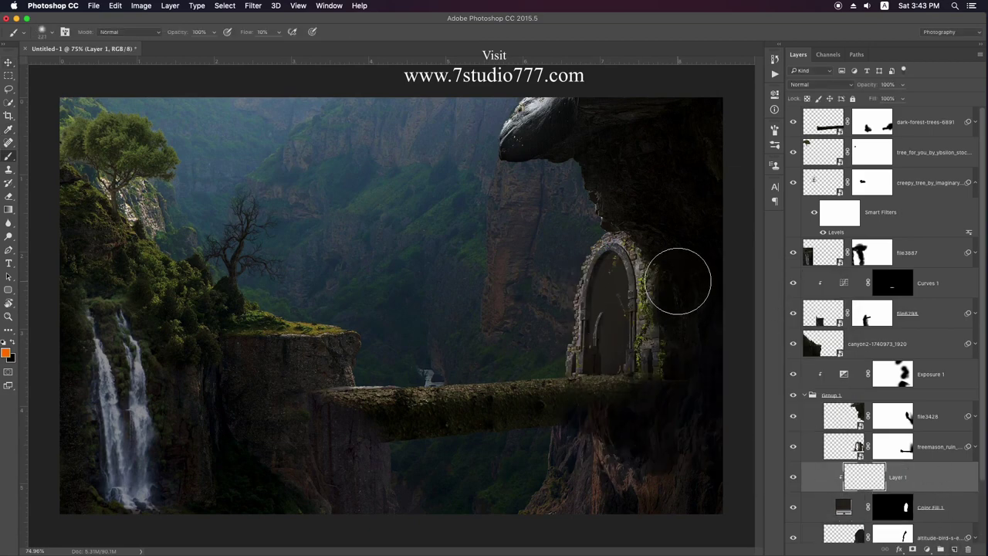
{"action": "key", "text": "bracketright"}
{"action": "key", "text": "d"}
{"action": "key", "text": "x"}
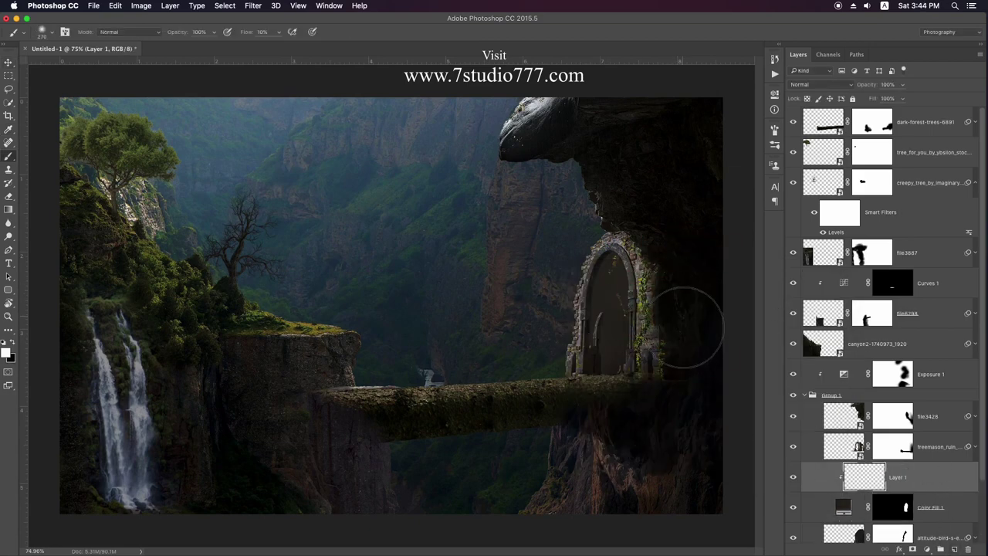
- Zoom out to the whole image and select the Exposure 1 layer
{"action": "key", "text": "z"}
{"action": "left_click_drag", "start_coordinate": [533, 340], "coordinate": [502, 339]}
{"action": "key", "text": "v"}
{"action": "right_click", "coordinate": [480, 241]}
{"action": "left_click", "coordinate": [502, 245]}
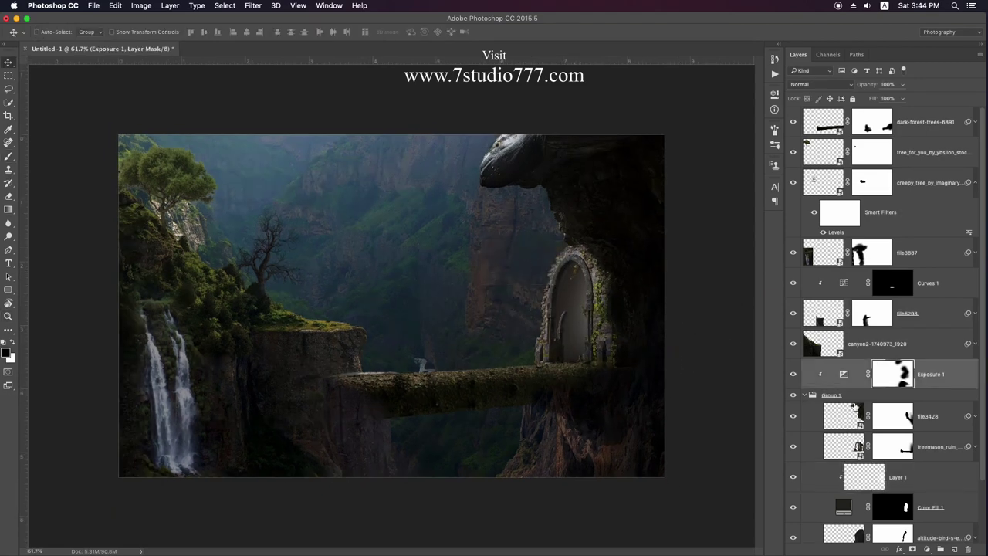
- Apply a Field Blur to the canyon background layer
{"action": "left_click", "coordinate": [804, 395]}
{"action": "left_click", "coordinate": [253, 5]}
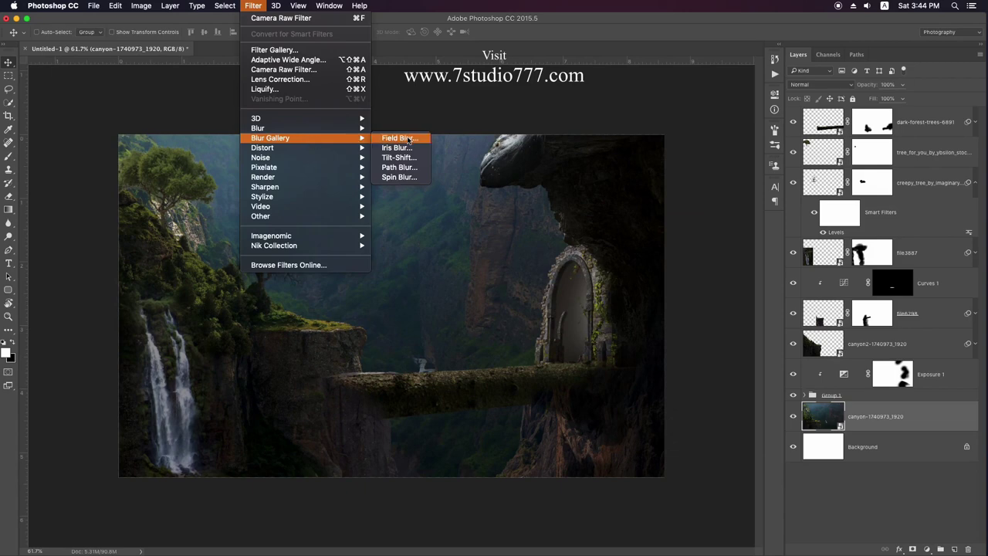
{"action": "left_click", "coordinate": [559, 215]}
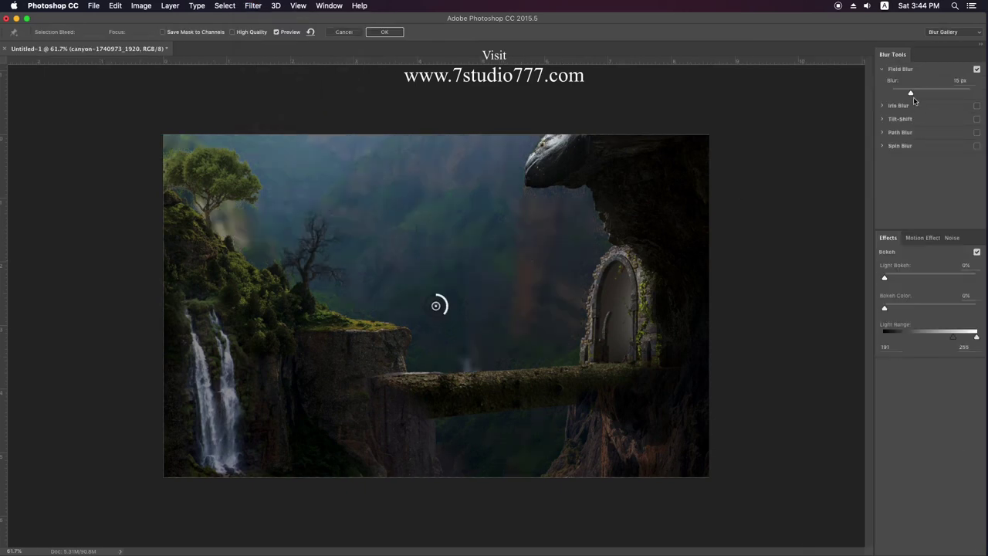
{"action": "left_click", "coordinate": [385, 32]}
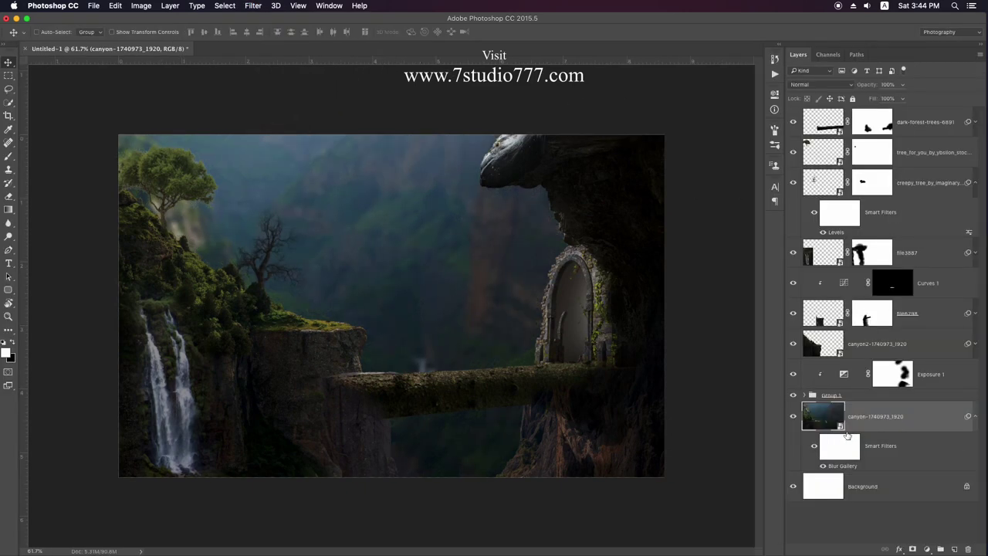
- Gather the selected foreground cliff and tree layers into Group 2
{"action": "right_click", "coordinate": [954, 164]}
{"action": "key", "text": "Escape"}
{"action": "key", "text": "ctrl+g"}
{"action": "left_click", "coordinate": [926, 548]}
- Add a darkening Curves 2 layer by lowering the top point and midtones
{"action": "left_click", "coordinate": [957, 403]}
{"action": "left_click_drag", "start_coordinate": [737, 149], "coordinate": [737, 179]}
{"action": "left_click_drag", "start_coordinate": [656, 240], "coordinate": [656, 247]}
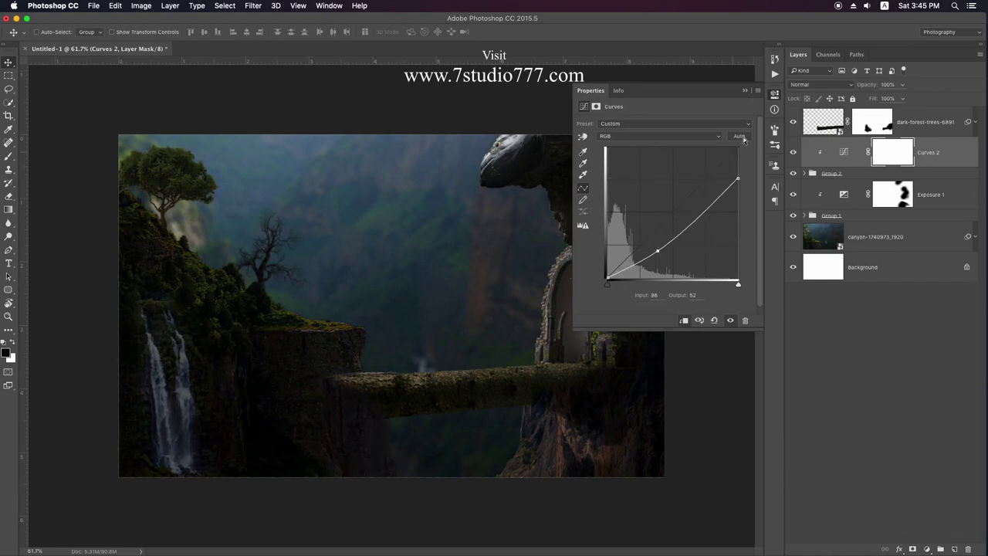
{"action": "left_click", "coordinate": [744, 90]}
- Paint the Curves 2 mask with a size-201 brush to brighten the trees
{"action": "key", "text": "b"}
{"action": "right_click", "coordinate": [403, 247]}
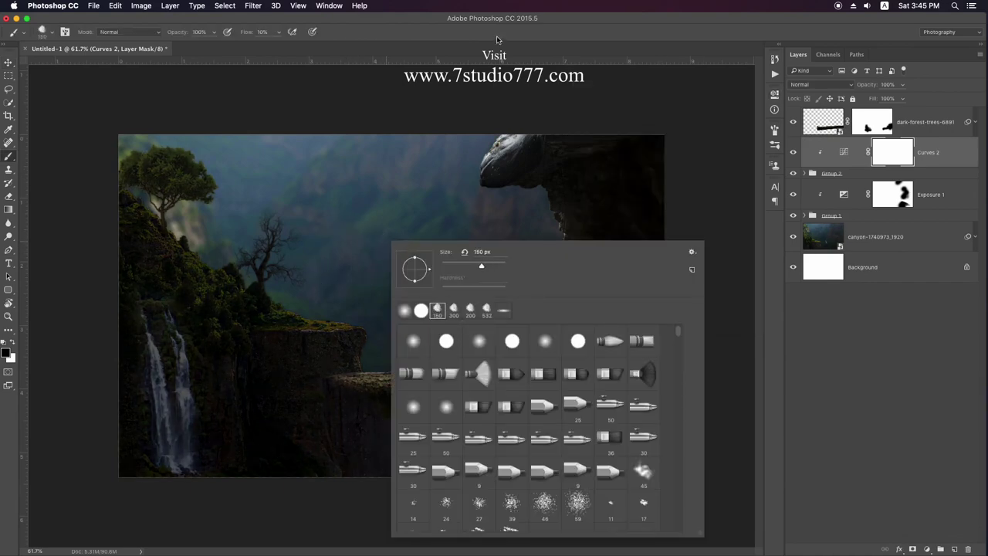
{"action": "key", "text": "Escape"}
{"action": "right_click", "coordinate": [300, 286]}
{"action": "key", "text": "Escape"}
{"action": "key", "text": "bracketright"}
{"action": "key", "text": "bracketright"}
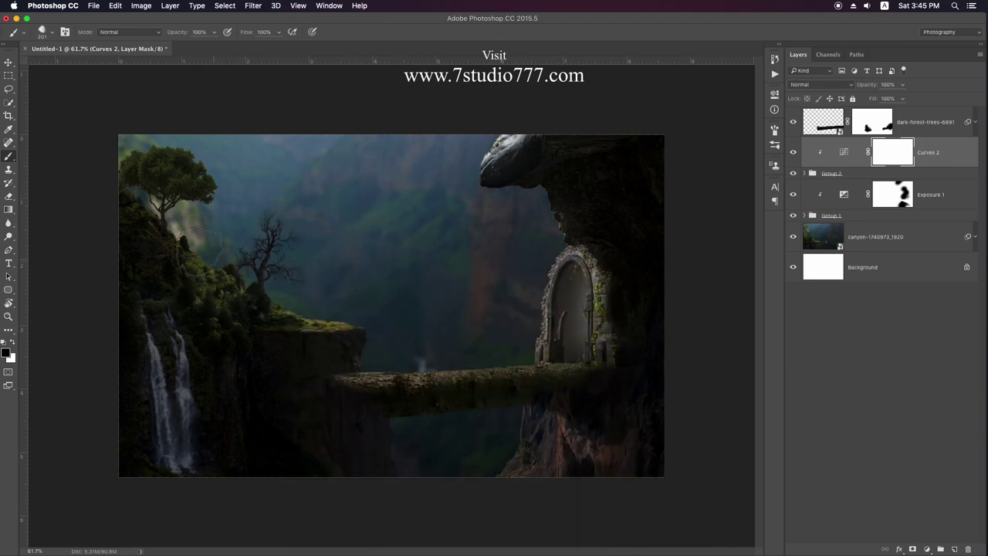
{"action": "left_click_drag", "start_coordinate": [201, 193], "coordinate": [221, 240]}
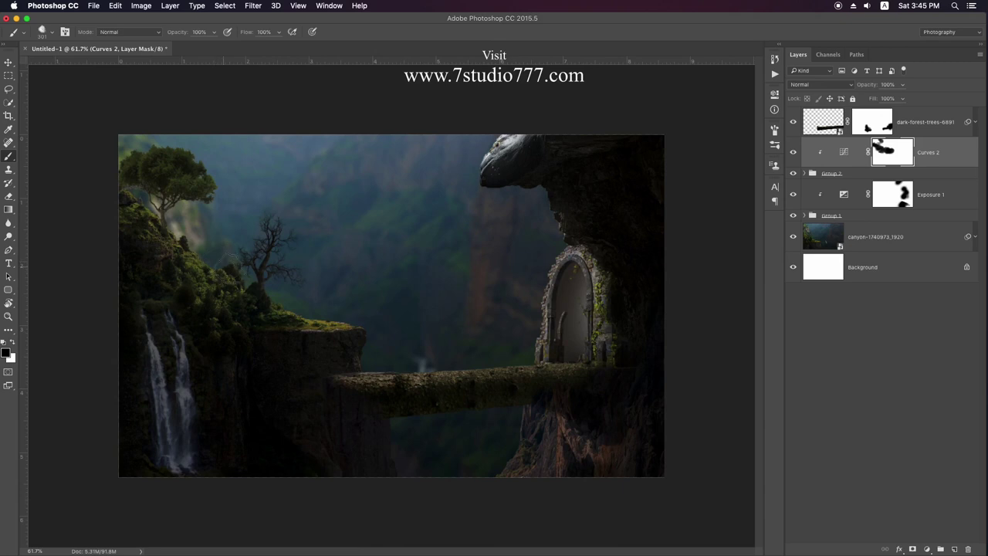
- Shrink the white-dress girl to a small figure on the left cliff ledge
{"action": "left_click_drag", "start_coordinate": [531, 126], "coordinate": [348, 297]}
{"action": "key", "text": "Return"}
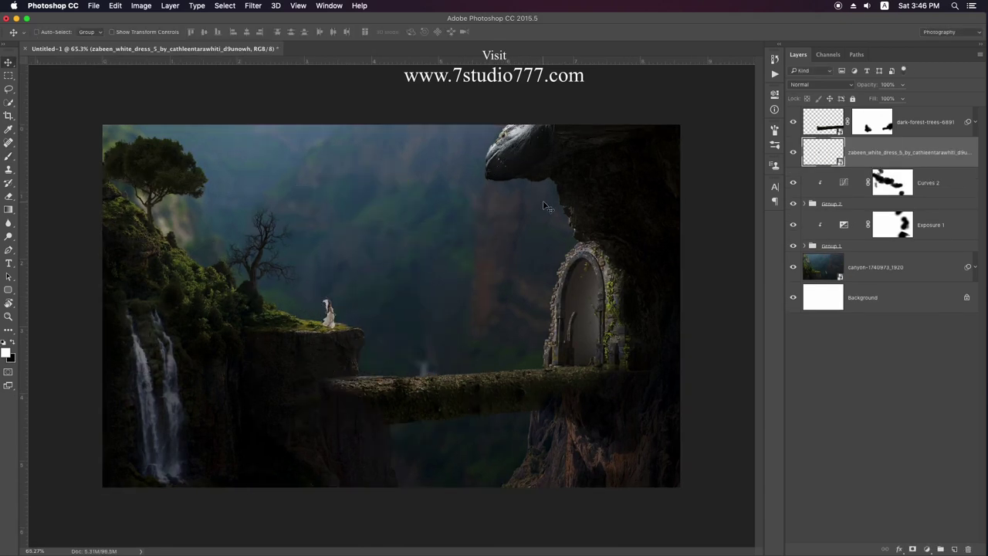
{"action": "left_click", "coordinate": [957, 185]}
{"action": "left_click", "coordinate": [927, 548]}
- Add a light beige Solid Color fill layer for fog
{"action": "left_click", "coordinate": [926, 353]}
{"action": "left_click", "coordinate": [571, 337]}
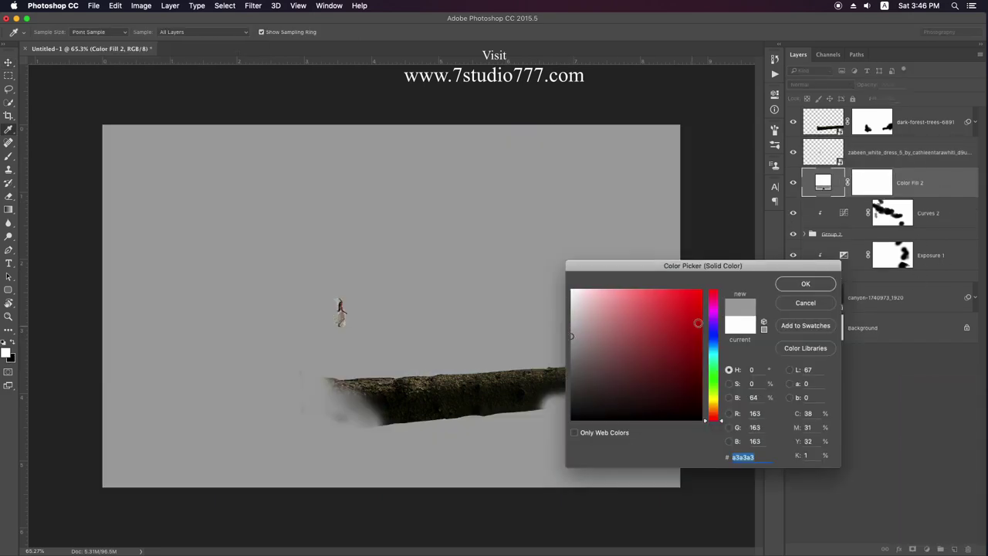
{"action": "left_click", "coordinate": [714, 406]}
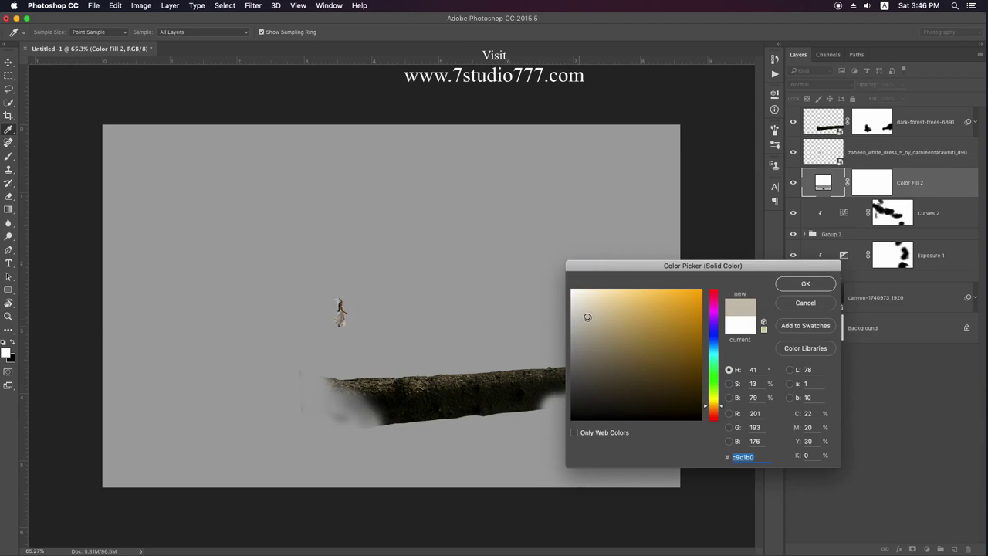
{"action": "left_click", "coordinate": [590, 317]}
{"action": "left_click", "coordinate": [805, 283]}
- Invert the fog mask and paint white fog bands below the bridge
{"action": "key", "text": "ctrl+i"}
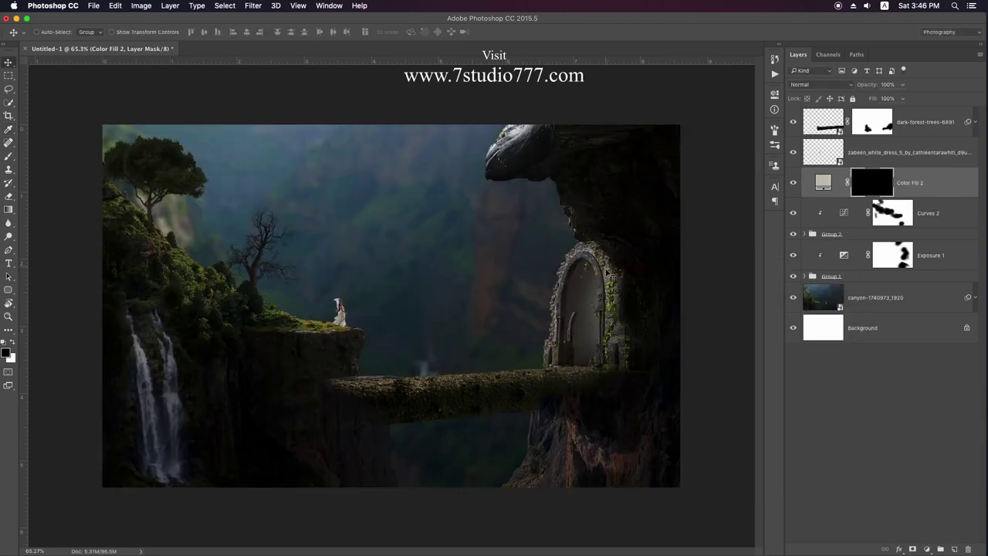
{"action": "key", "text": "b"}
{"action": "key", "text": "bracketleft"}
{"action": "key", "text": "bracketleft"}
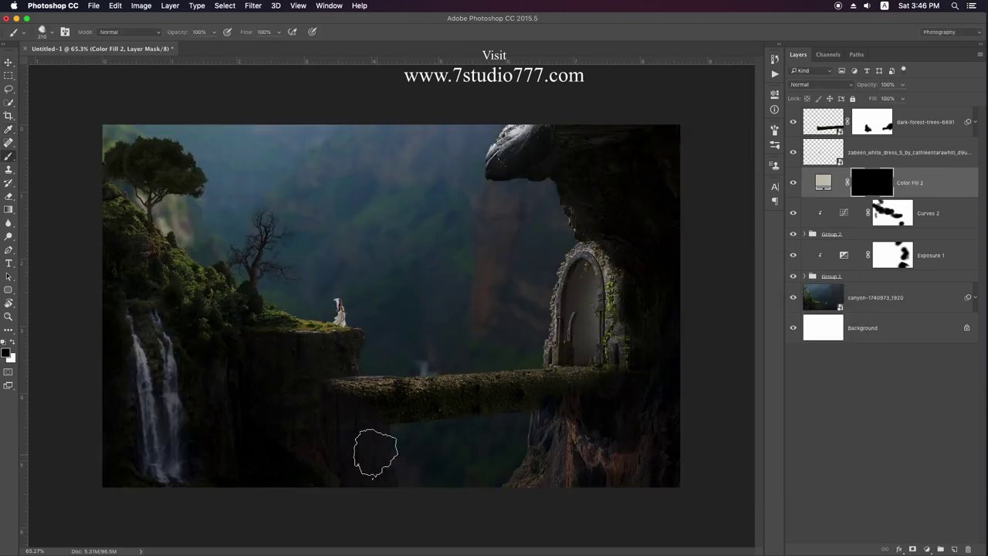
{"action": "key", "text": "x"}
{"action": "mouse_move", "coordinate": [591, 420]}
{"action": "left_mouse_down"}
{"action": "mouse_move", "coordinate": [409, 409]}
{"action": "mouse_move", "coordinate": [540, 416]}
{"action": "mouse_move", "coordinate": [496, 452]}
{"action": "left_mouse_up"}
{"action": "left_click_drag", "start_coordinate": [262, 332], "coordinate": [340, 334]}
- Move the fog below Group 1 and refine it behind the bridge and near the doorway
{"action": "left_click_drag", "start_coordinate": [939, 204], "coordinate": [934, 287]}
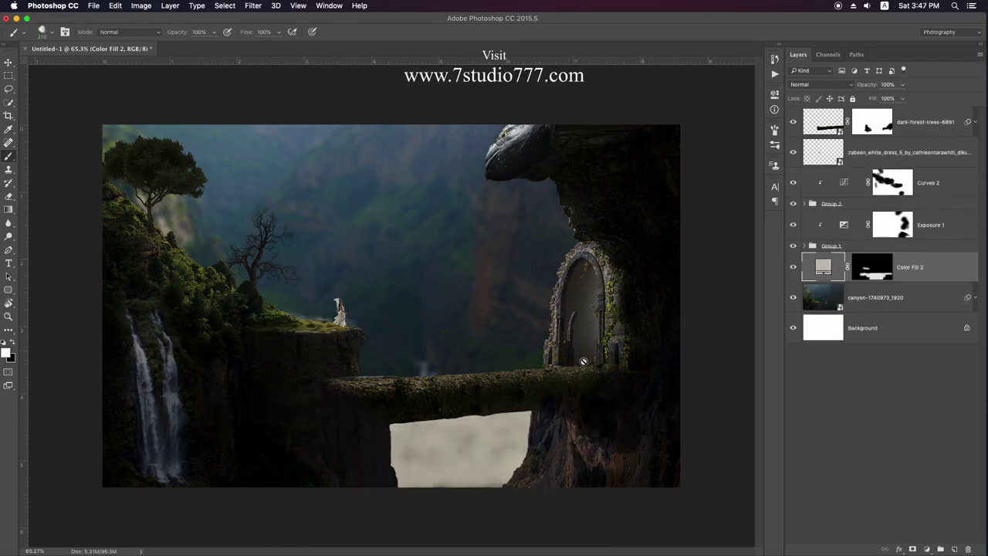
{"action": "mouse_move", "coordinate": [340, 401]}
{"action": "left_mouse_down"}
{"action": "mouse_move", "coordinate": [393, 326]}
{"action": "mouse_move", "coordinate": [502, 309]}
{"action": "left_mouse_up"}
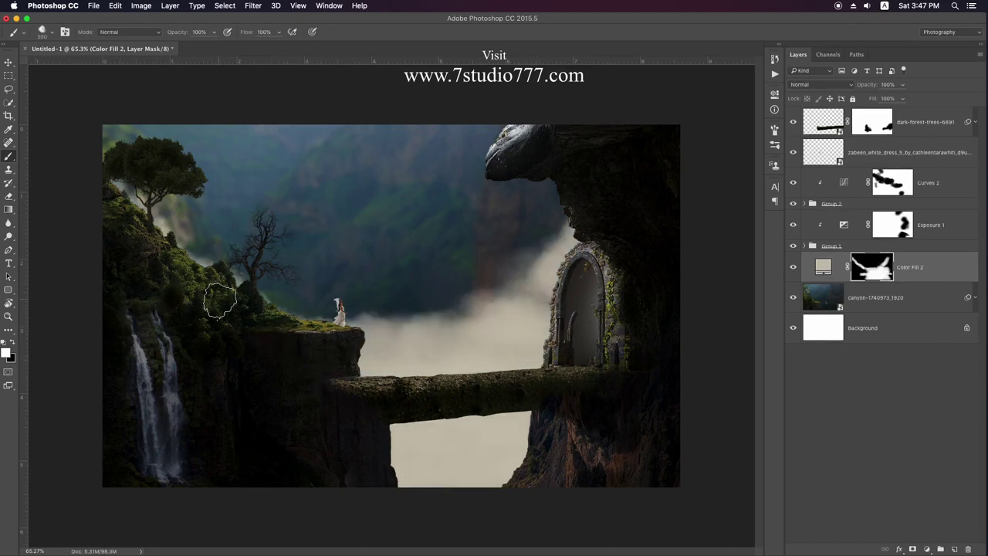
{"action": "key", "text": "x"}
{"action": "mouse_move", "coordinate": [525, 301]}
{"action": "left_mouse_down"}
{"action": "mouse_move", "coordinate": [486, 247]}
{"action": "mouse_move", "coordinate": [441, 319]}
{"action": "mouse_move", "coordinate": [424, 308]}
{"action": "mouse_move", "coordinate": [345, 360]}
{"action": "mouse_move", "coordinate": [399, 311]}
{"action": "mouse_move", "coordinate": [455, 332]}
{"action": "left_mouse_up"}
{"action": "left_click_drag", "start_coordinate": [540, 355], "coordinate": [345, 378]}
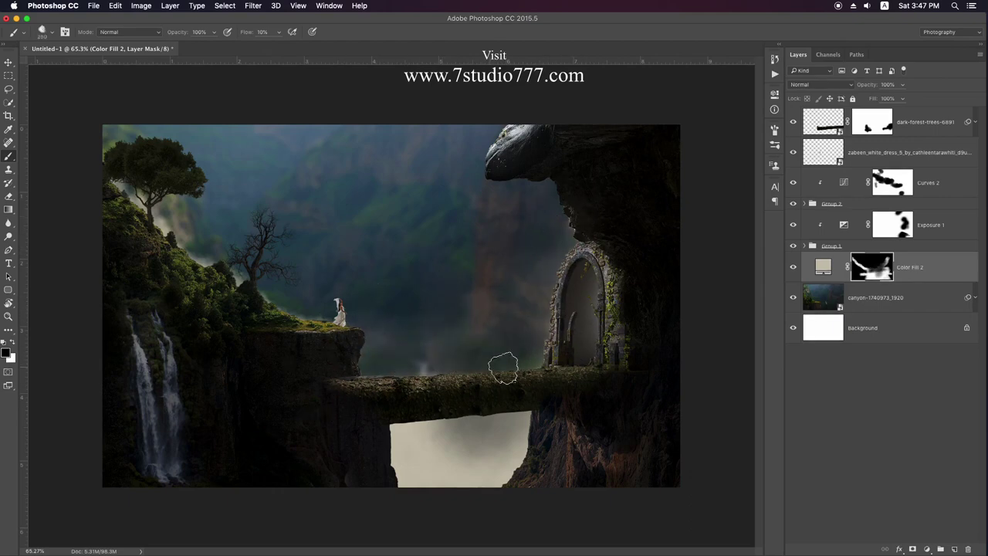
- Duplicate the fog fill layer to the top of the stack with a black mask
{"action": "key", "text": "v"}
{"action": "key", "text": "x"}
{"action": "left_click_drag", "start_coordinate": [937, 275], "coordinate": [880, 116]}
{"action": "key", "text": "alt+BackSpace"}
{"action": "key", "text": "x"}
{"action": "key", "text": "alt+BackSpace"}
- Paint fog along the bottom and right, thinning it near the left waterfall at 10% flow
{"action": "key", "text": "b"}
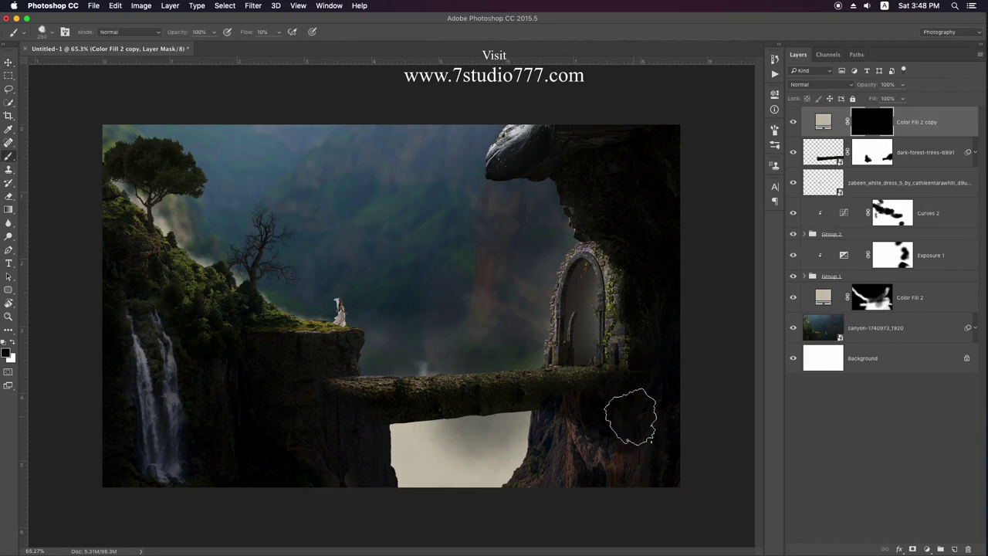
{"action": "key", "text": "x"}
{"action": "mouse_move", "coordinate": [413, 470]}
{"action": "left_mouse_down"}
{"action": "mouse_move", "coordinate": [578, 489]}
{"action": "mouse_move", "coordinate": [116, 463]}
{"action": "left_mouse_up"}
{"action": "left_click_drag", "start_coordinate": [643, 455], "coordinate": [532, 429]}
{"action": "key", "text": "shift+1"}
{"action": "key", "text": "x"}
{"action": "mouse_move", "coordinate": [293, 432]}
{"action": "left_mouse_down"}
{"action": "mouse_move", "coordinate": [189, 428]}
{"action": "mouse_move", "coordinate": [88, 385]}
{"action": "mouse_move", "coordinate": [396, 419]}
{"action": "left_mouse_up"}
{"action": "key", "text": "x"}
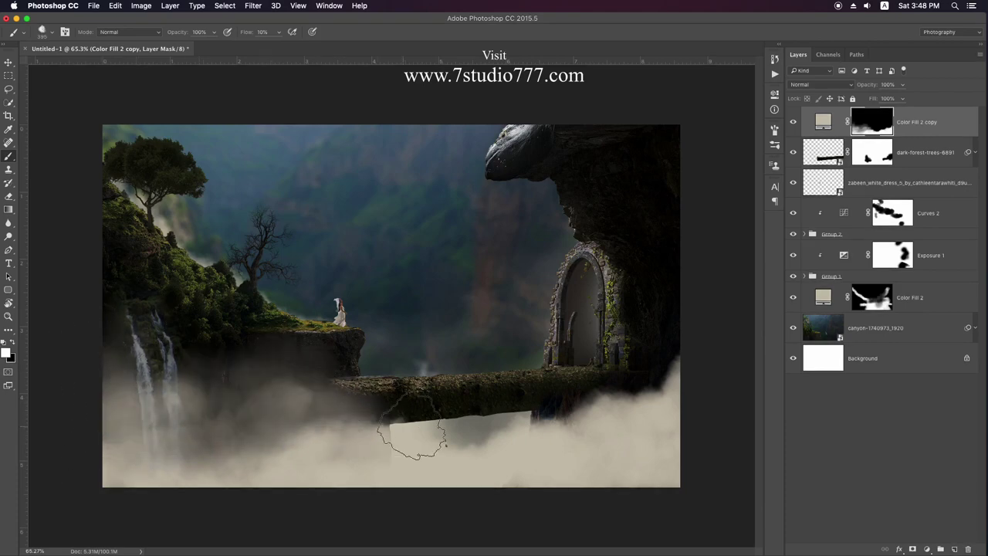
{"action": "mouse_move", "coordinate": [548, 432]}
{"action": "left_mouse_down"}
{"action": "mouse_move", "coordinate": [683, 397]}
{"action": "mouse_move", "coordinate": [612, 342]}
{"action": "mouse_move", "coordinate": [577, 405]}
{"action": "mouse_move", "coordinate": [324, 421]}
{"action": "mouse_move", "coordinate": [221, 352]}
{"action": "mouse_move", "coordinate": [121, 353]}
{"action": "mouse_move", "coordinate": [231, 397]}
{"action": "mouse_move", "coordinate": [353, 386]}
{"action": "left_mouse_up"}
{"action": "key", "text": "x"}
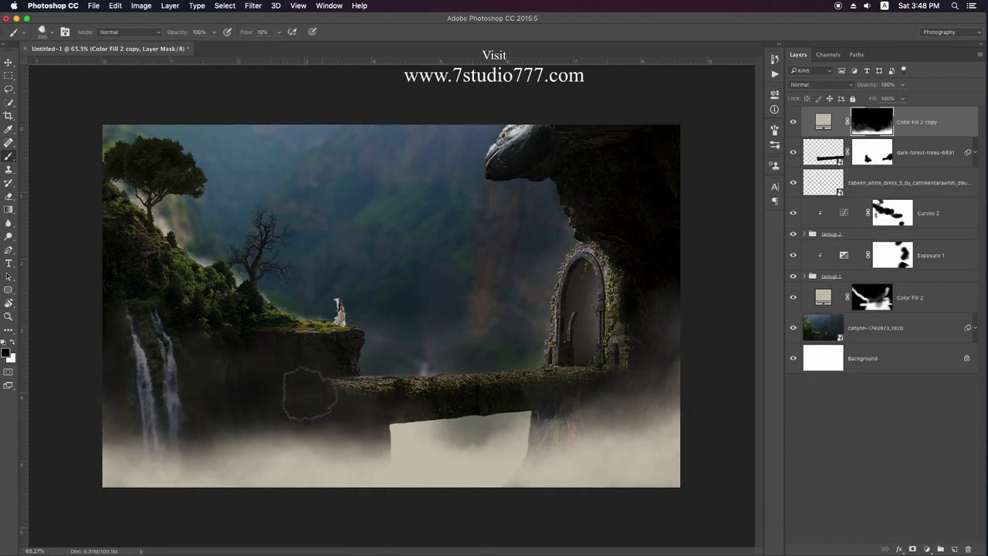
- Brighten fog behind the bridge and repaint fog in the lower left on the top layer
{"action": "right_click", "coordinate": [639, 324]}
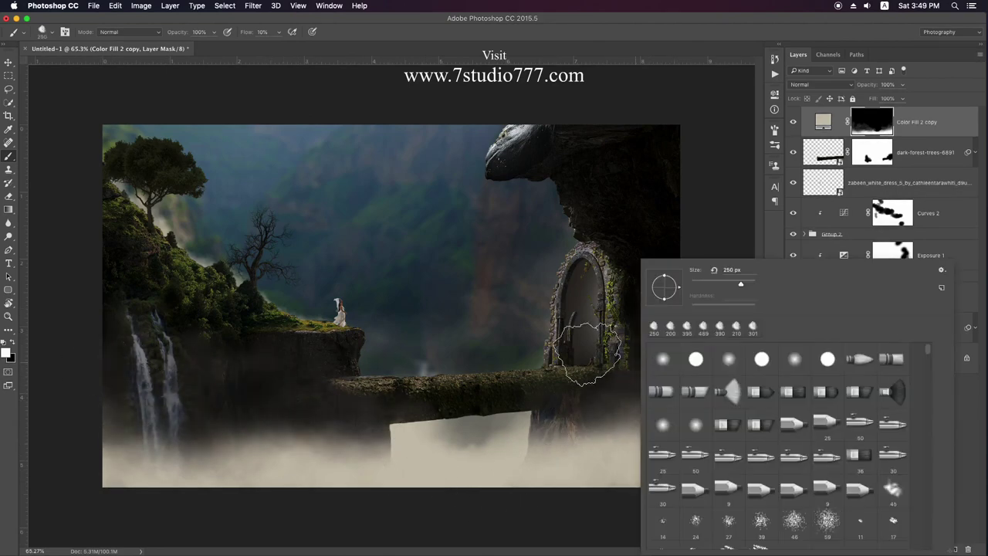
{"action": "key", "text": "Escape"}
{"action": "mouse_move", "coordinate": [549, 386]}
{"action": "left_mouse_down"}
{"action": "mouse_move", "coordinate": [584, 341]}
{"action": "mouse_move", "coordinate": [474, 452]}
{"action": "mouse_move", "coordinate": [575, 378]}
{"action": "mouse_move", "coordinate": [463, 363]}
{"action": "left_mouse_up"}
{"action": "left_click", "coordinate": [917, 122]}
{"action": "left_click_drag", "start_coordinate": [265, 396], "coordinate": [209, 430]}
{"action": "key", "text": "x"}
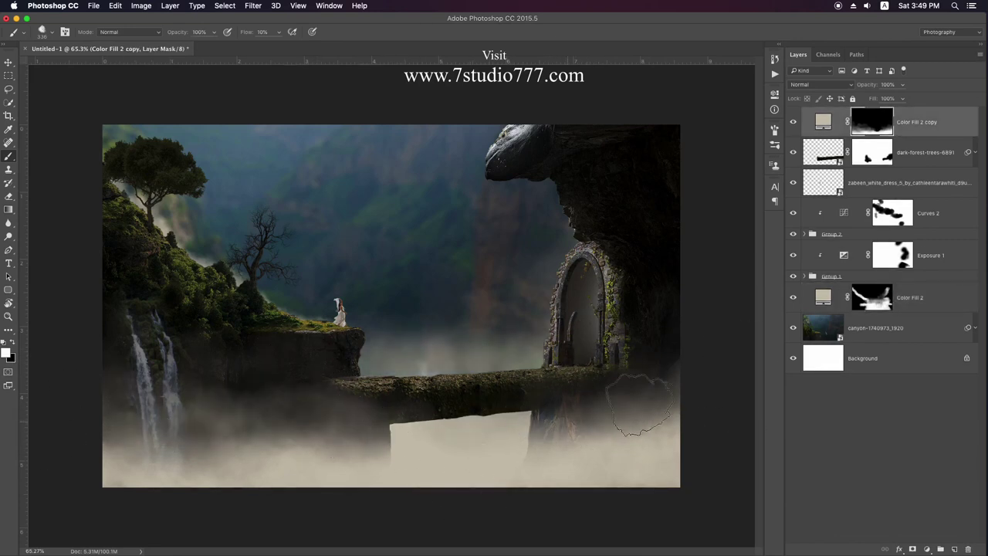
- Zoom in and add 10%-flow mist around the dead tree's base
{"action": "scroll", "coordinate": [202, 246], "scroll_direction": "up", "scroll_amount": 2}
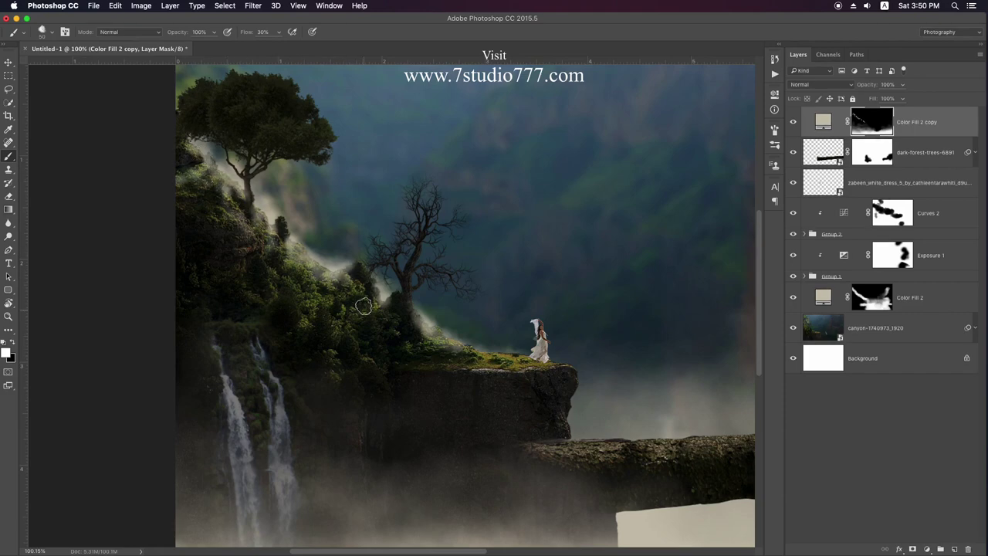
{"action": "key", "text": "shift+1"}
{"action": "left_click_drag", "start_coordinate": [381, 309], "coordinate": [412, 325]}
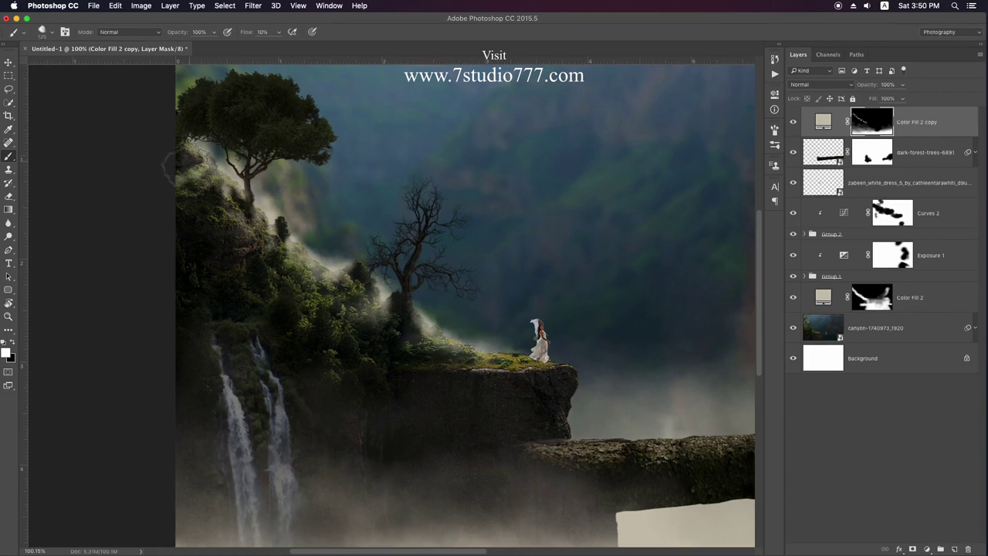
{"action": "scroll", "coordinate": [185, 158], "scroll_direction": "down", "scroll_amount": 5}
{"action": "left_click", "coordinate": [871, 297]}
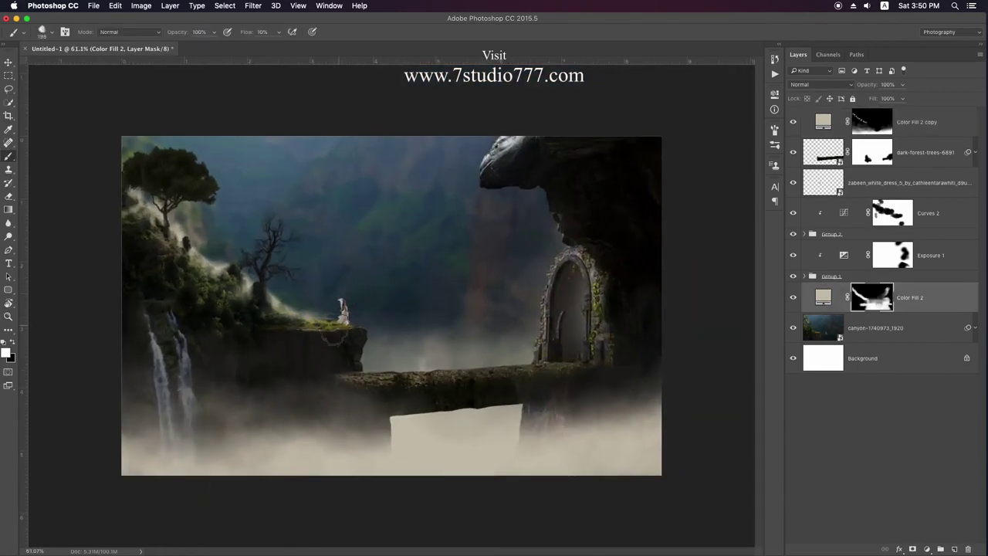
- Erase the mist left of the dead tree and shrink the tiger to sit behind the bridge
{"action": "key", "text": "x"}
{"action": "key", "text": "x"}
{"action": "key", "text": "x"}
{"action": "left_click_drag", "start_coordinate": [309, 305], "coordinate": [189, 246]}
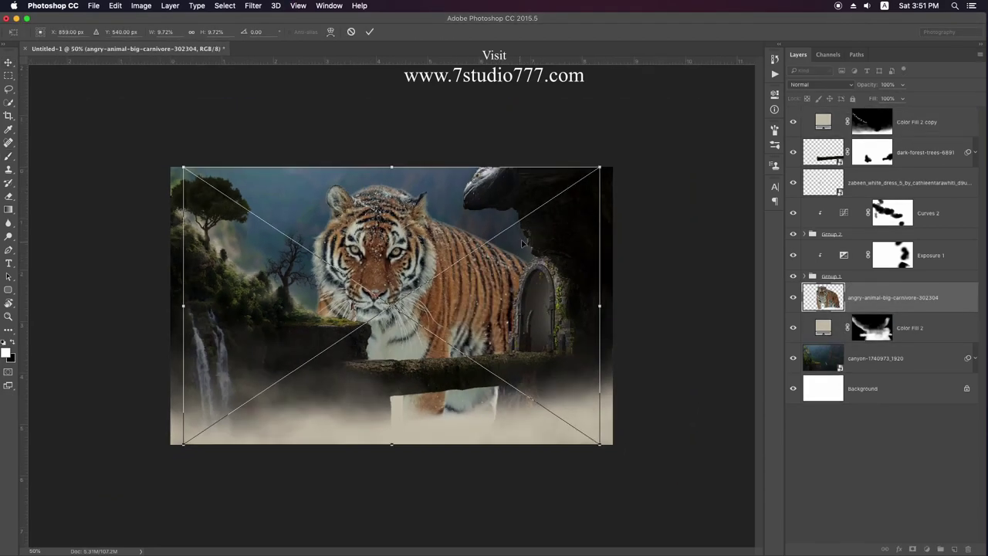
{"action": "left_click_drag", "start_coordinate": [599, 444], "coordinate": [530, 414]}
{"action": "key", "text": "Return"}
- Mask the tiger layer and paint out the light patches at its base and under the branch
{"action": "left_click", "coordinate": [912, 549]}
{"action": "key", "text": "b"}
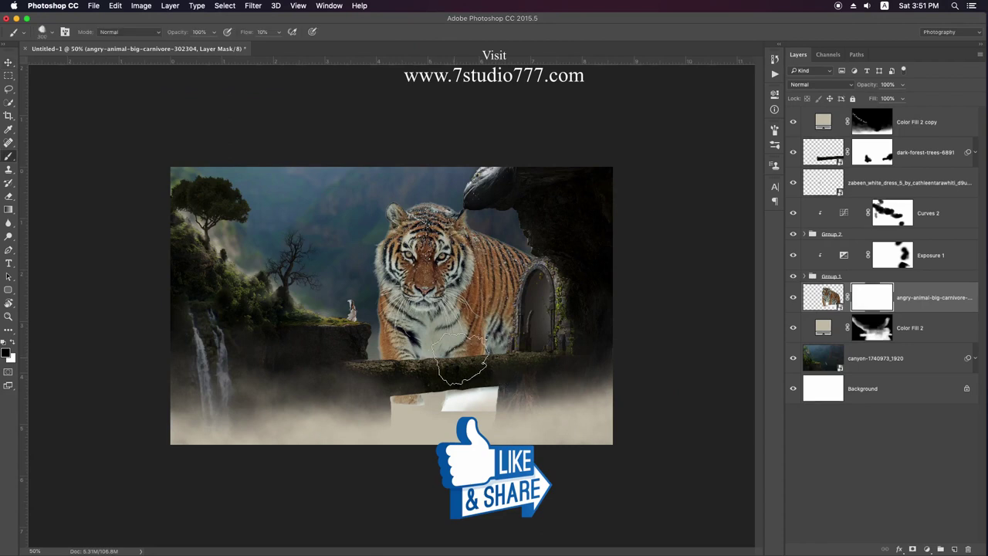
{"action": "left_click_drag", "start_coordinate": [460, 356], "coordinate": [521, 403]}
{"action": "mouse_move", "coordinate": [381, 415]}
{"action": "left_mouse_down"}
{"action": "mouse_move", "coordinate": [595, 408]}
{"action": "mouse_move", "coordinate": [518, 401]}
{"action": "left_mouse_up"}
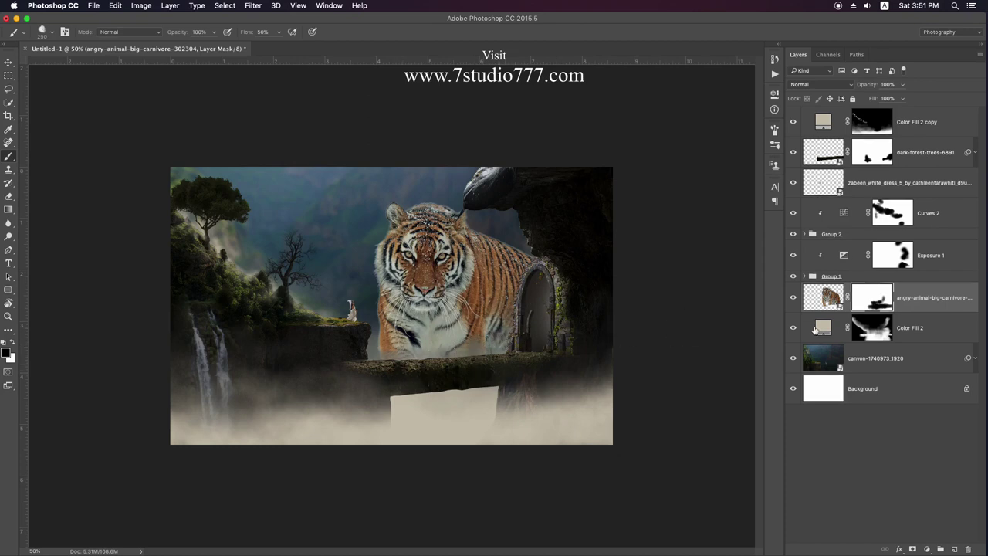
- Move the Color Fill 2 fog layer above the tiger so mist veils its body
{"action": "left_click", "coordinate": [872, 330]}
{"action": "key", "text": "x"}
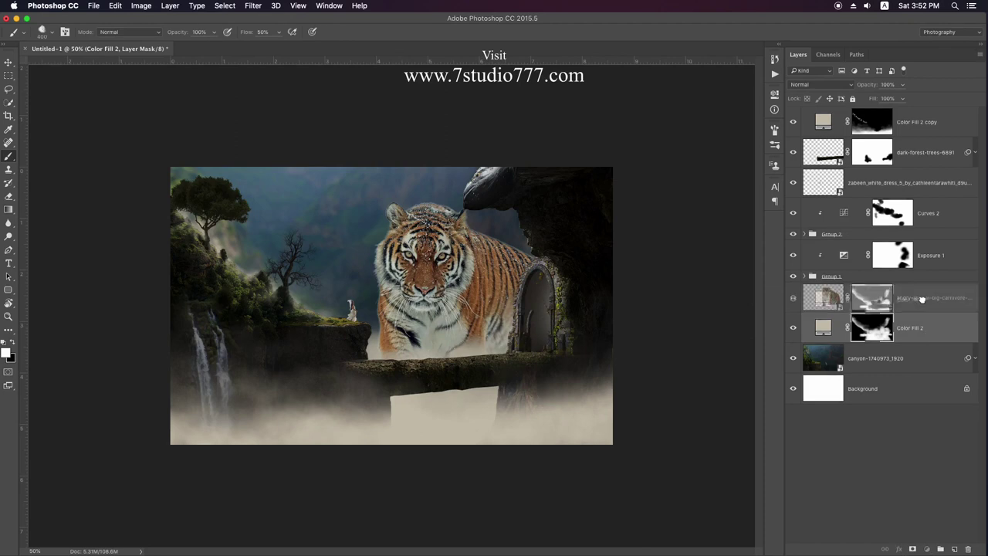
{"action": "left_click_drag", "start_coordinate": [871, 332], "coordinate": [868, 287]}
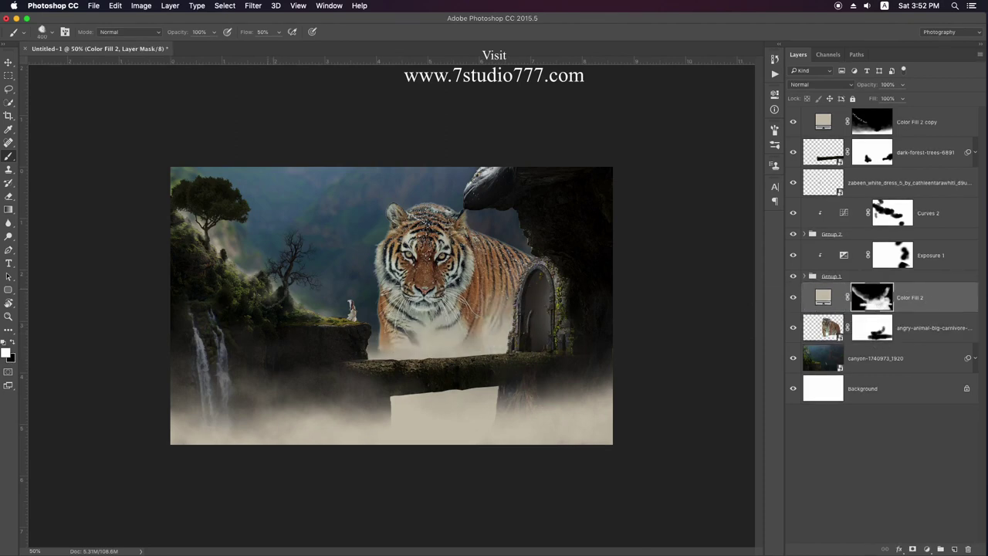
- Paint cloudy haze into the sky above the tiger and scale and tilt the light-beam image
{"action": "right_click", "coordinate": [316, 260]}
{"action": "key", "text": "Return"}
{"action": "key", "text": "x"}
{"action": "key", "text": "shift+1"}
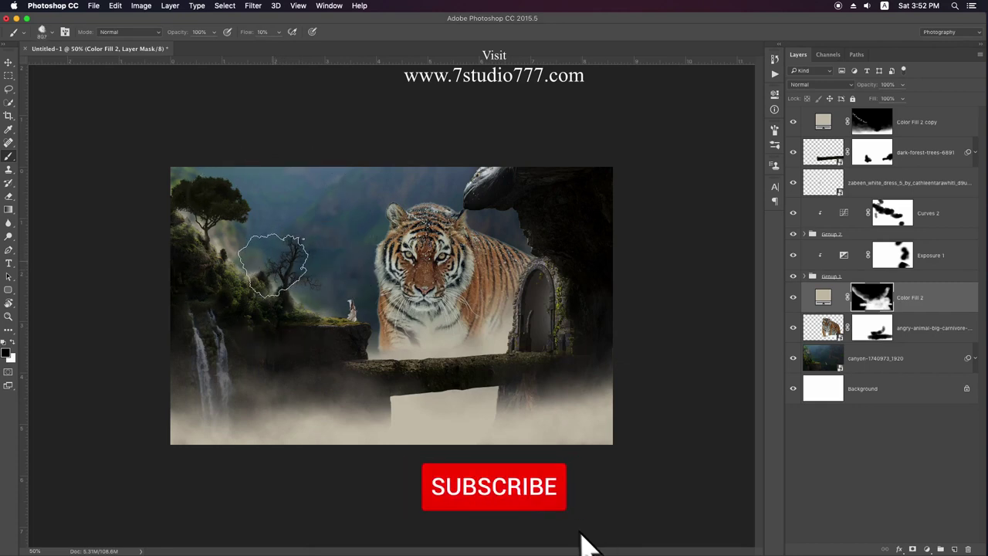
{"action": "key", "text": "x"}
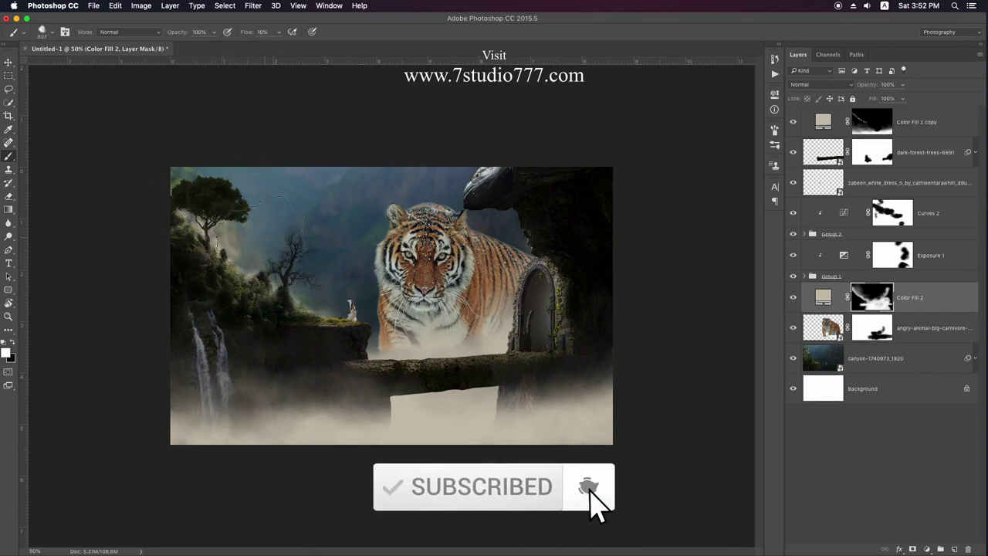
{"action": "left_click_drag", "start_coordinate": [423, 166], "coordinate": [398, 170]}
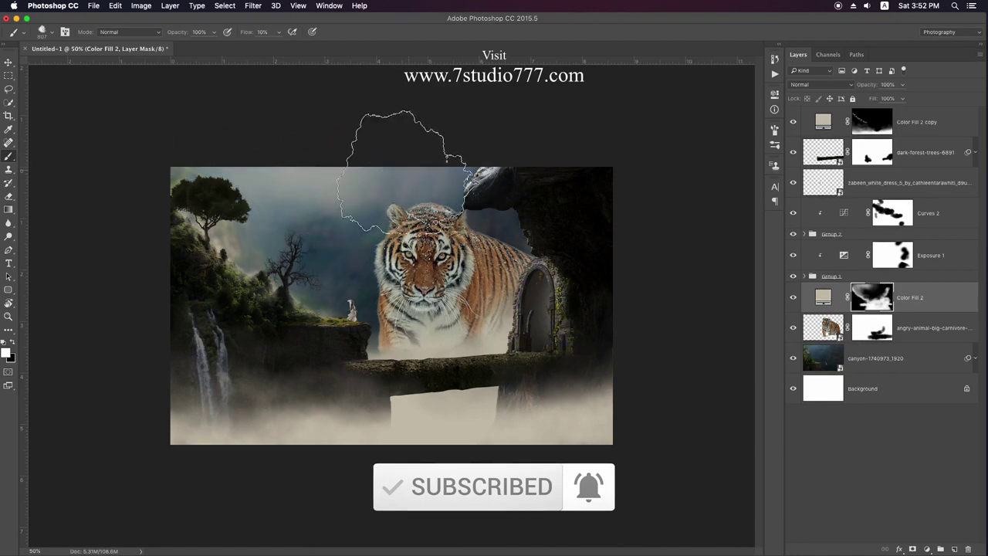
{"action": "left_click_drag", "start_coordinate": [560, 306], "coordinate": [533, 212]}
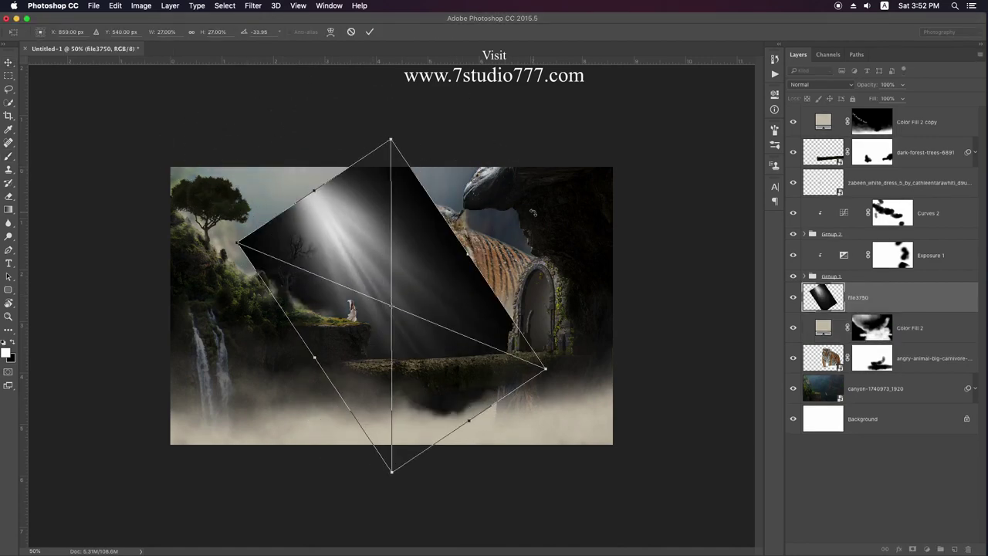
- Blend the light beams in Screen mode with a Levels black point of 24, positioned over the girl
{"action": "key", "text": "Return"}
{"action": "key", "text": "alt+shift+s"}
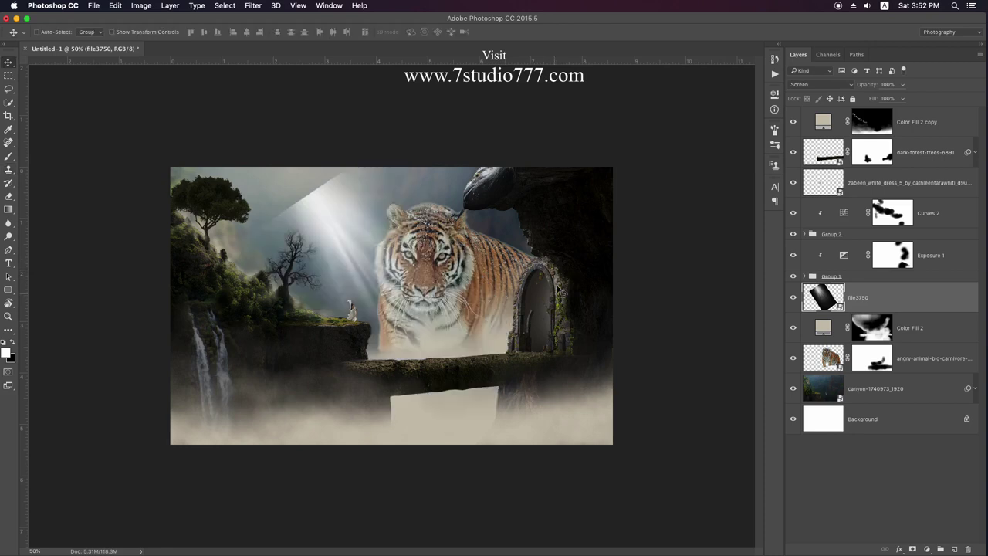
{"action": "key", "text": "ctrl+l"}
{"action": "left_click_drag", "start_coordinate": [665, 340], "coordinate": [677, 342]}
{"action": "key", "text": "Return"}
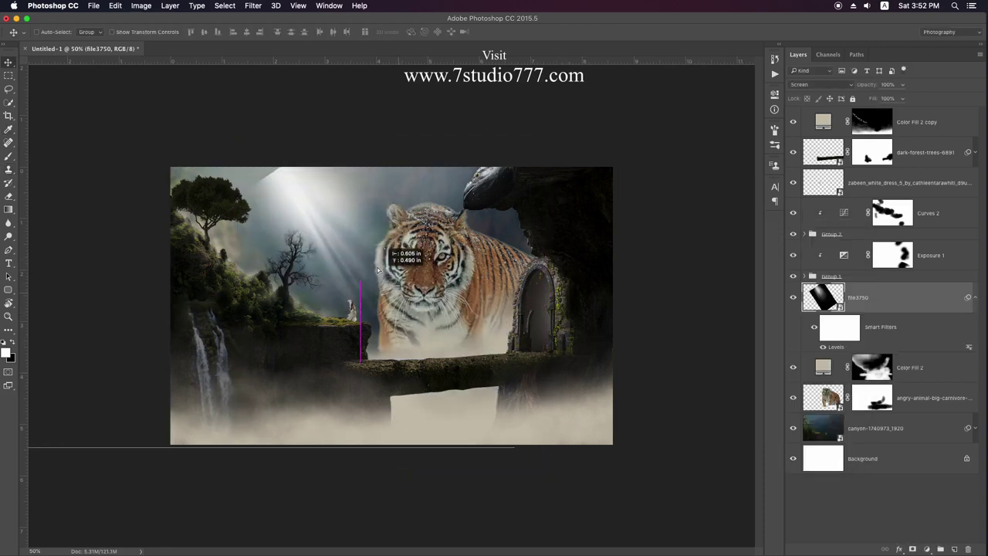
{"action": "left_click_drag", "start_coordinate": [397, 260], "coordinate": [364, 238]}
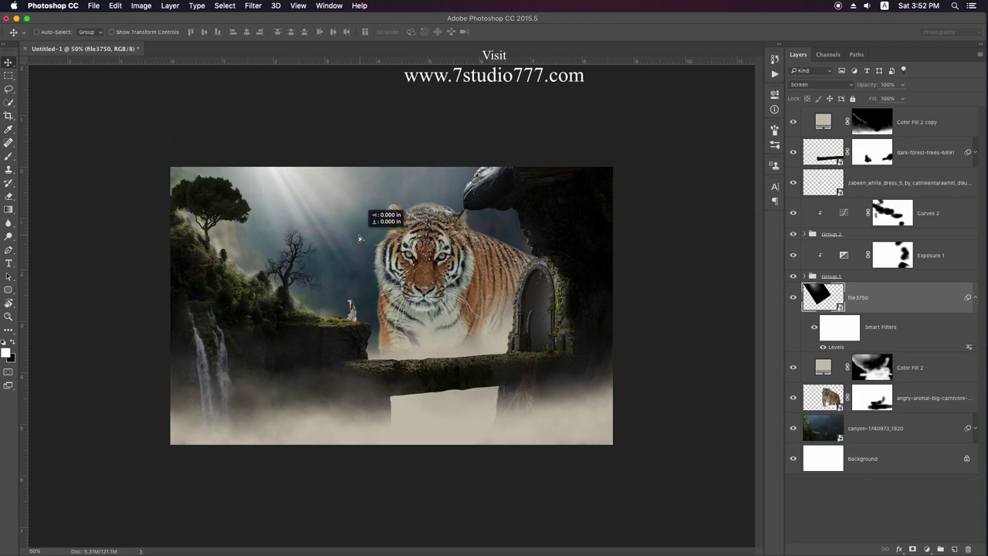
- Move file3750 below the tiger layer, fit the canvas in view, and select the tiger layer
{"action": "key", "text": "ctrl+bracketleft"}
{"action": "key", "text": "ctrl+bracketleft"}
{"action": "left_click_drag", "start_coordinate": [344, 222], "coordinate": [351, 226]}
{"action": "key", "text": "z"}
{"action": "key", "text": "ctrl+0"}
{"action": "key", "text": "alt+bracketright"}
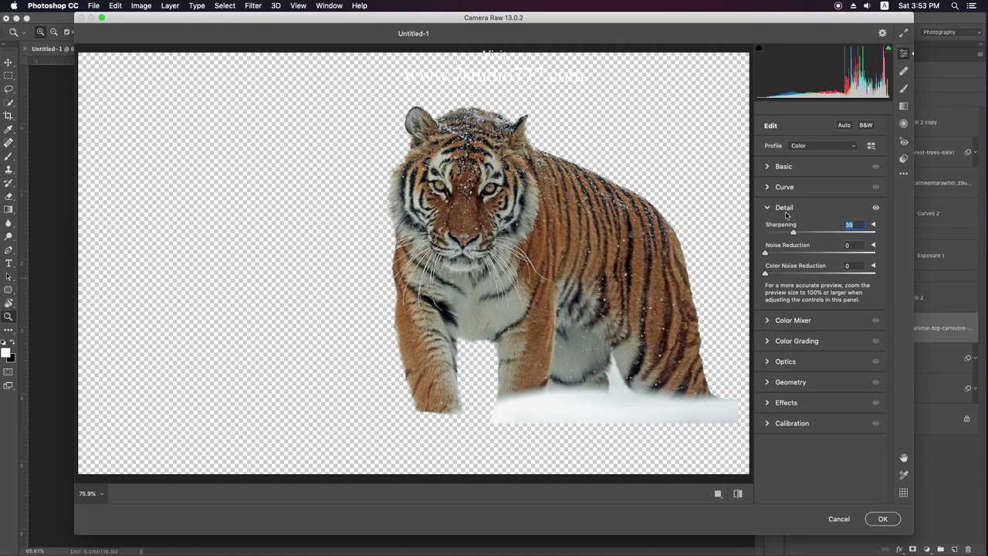
- Apply the Camera Raw changes and add a tiger-clipped Curves layer with a lowered RGB white point
{"action": "left_click", "coordinate": [768, 166]}
{"action": "key", "text": "Return"}
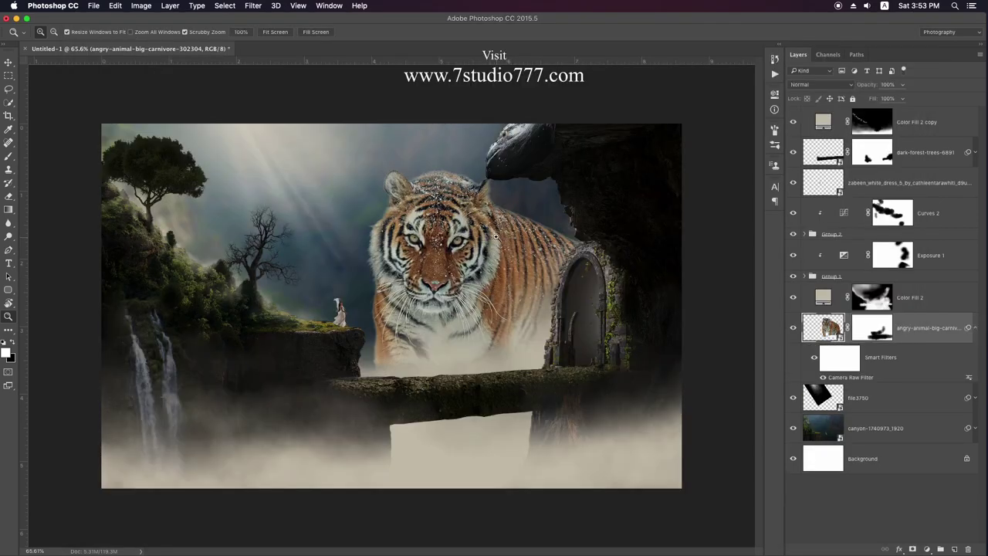
{"action": "left_click", "coordinate": [926, 548]}
{"action": "left_click", "coordinate": [918, 404]}
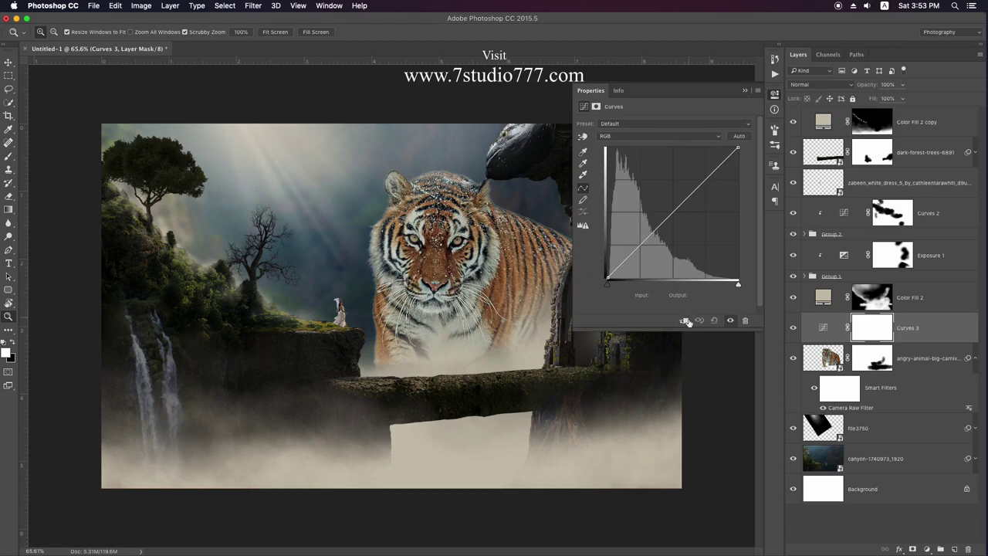
{"action": "left_click", "coordinate": [684, 320]}
{"action": "left_click_drag", "start_coordinate": [737, 148], "coordinate": [737, 188]}
- Lower the curve's Red white point to 207 and Green to 175, and adjust Blue
{"action": "left_click", "coordinate": [661, 136]}
{"action": "left_click", "coordinate": [662, 149]}
{"action": "left_click_drag", "start_coordinate": [736, 147], "coordinate": [746, 176]}
{"action": "left_click", "coordinate": [662, 136]}
{"action": "left_click_drag", "start_coordinate": [737, 147], "coordinate": [747, 188]}
{"action": "left_click", "coordinate": [661, 136]}
{"action": "left_click_drag", "start_coordinate": [737, 148], "coordinate": [741, 153]}
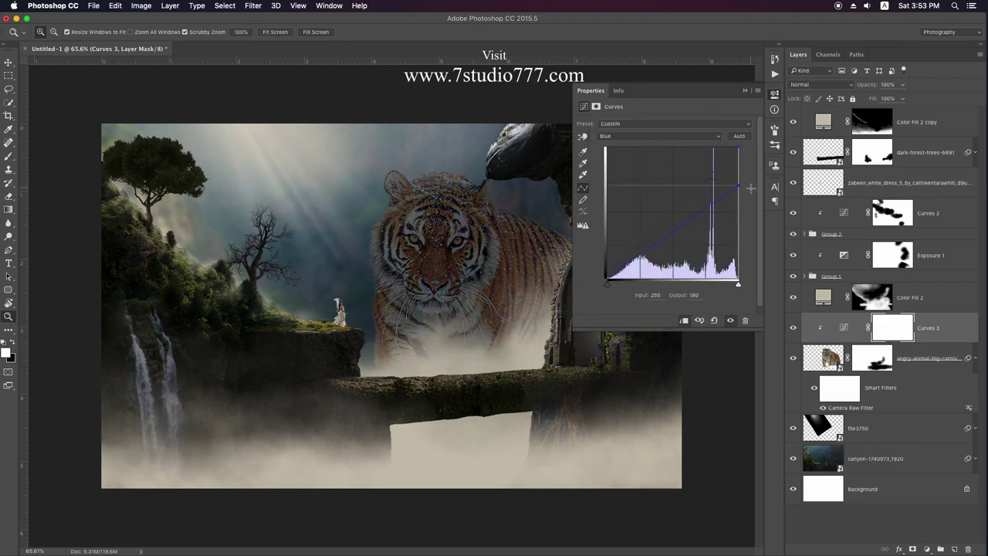
- Resize the brush, set its flow to 100%, and fit the canvas back in view
{"action": "key", "text": "b"}
{"action": "right_click", "coordinate": [436, 241]}
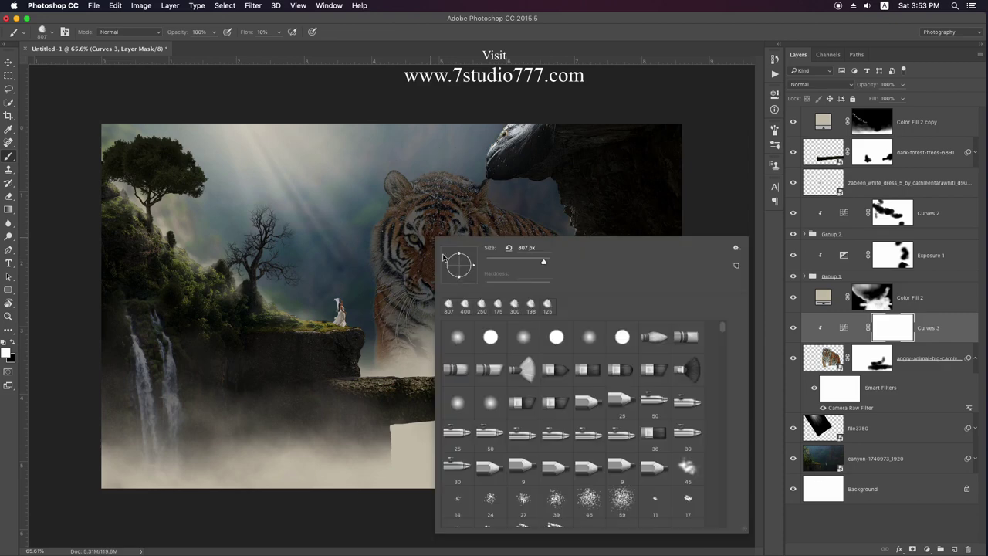
{"action": "key", "text": "Escape"}
{"action": "left_click_drag", "start_coordinate": [448, 267], "coordinate": [421, 229]}
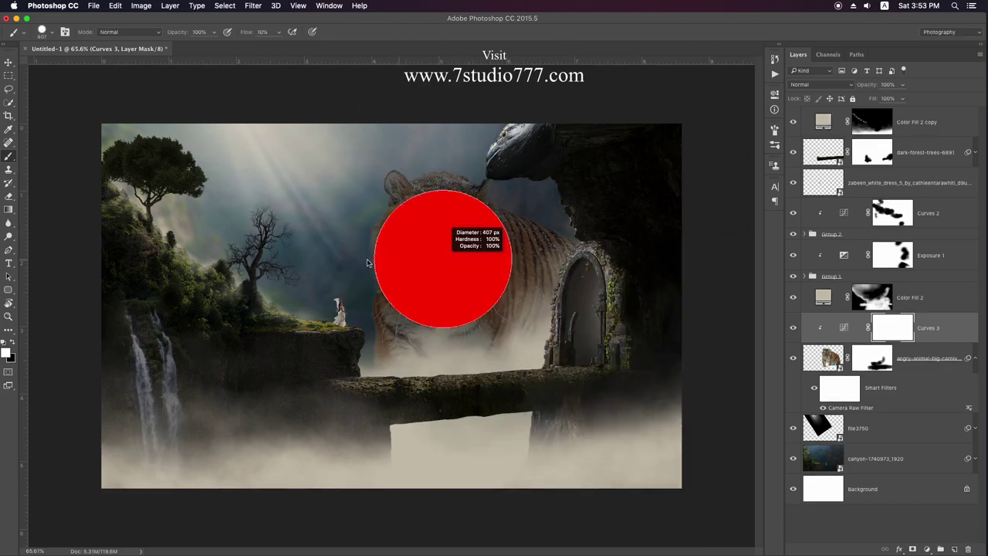
{"action": "key", "text": "shift+0"}
{"action": "scroll", "coordinate": [414, 226], "scroll_direction": "up", "scroll_amount": 5}
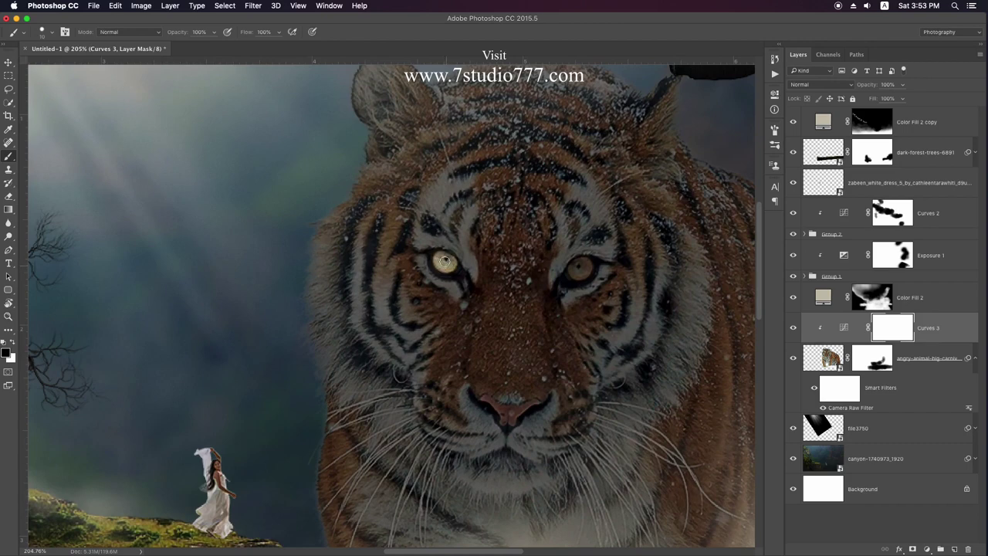
{"action": "key", "text": "ctrl+0"}
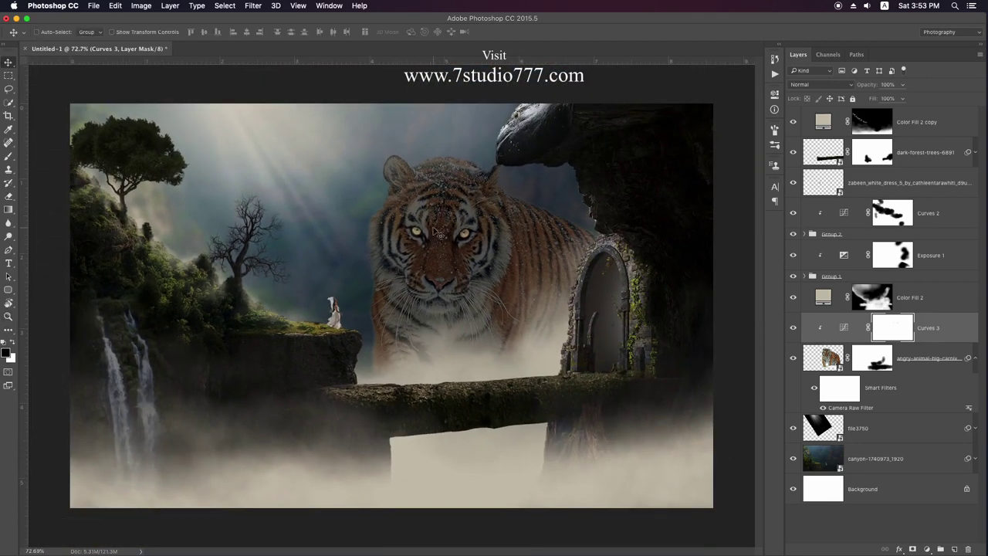
- Add a Curves 4 layer that strongly brightens the tiger, with its mask inverted to hide it
{"action": "left_click", "coordinate": [926, 549]}
{"action": "left_click", "coordinate": [918, 402]}
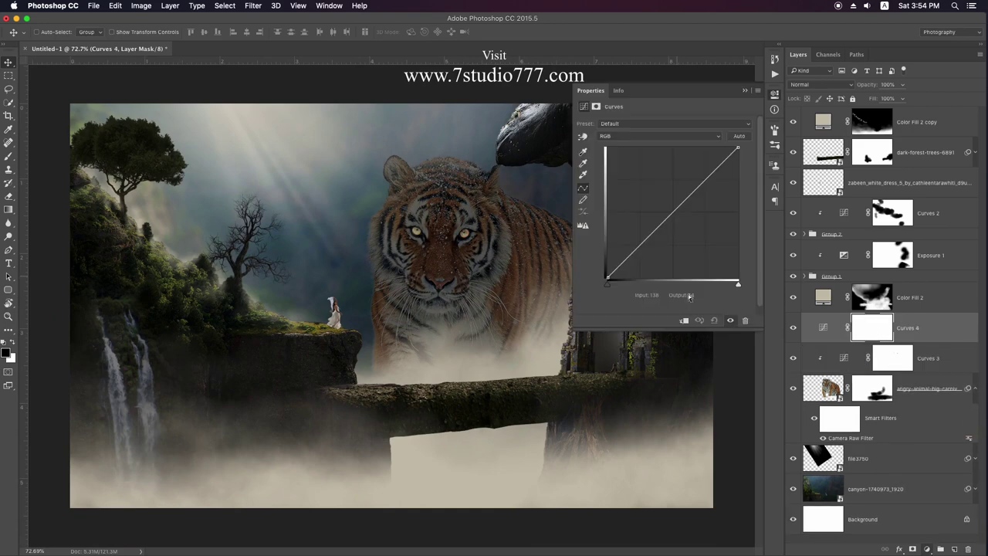
{"action": "left_click_drag", "start_coordinate": [699, 197], "coordinate": [658, 164]}
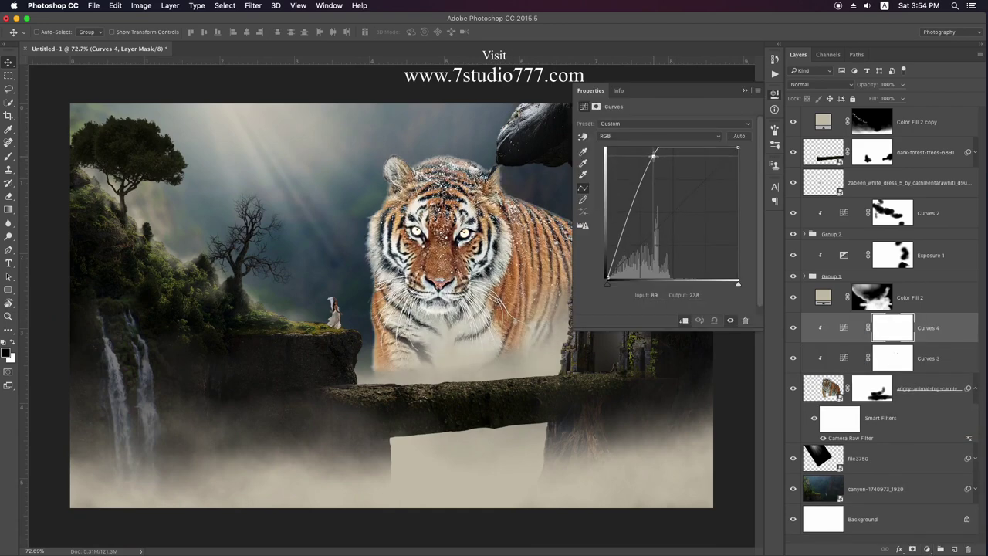
{"action": "left_click", "coordinate": [744, 91]}
{"action": "key", "text": "ctrl+i"}
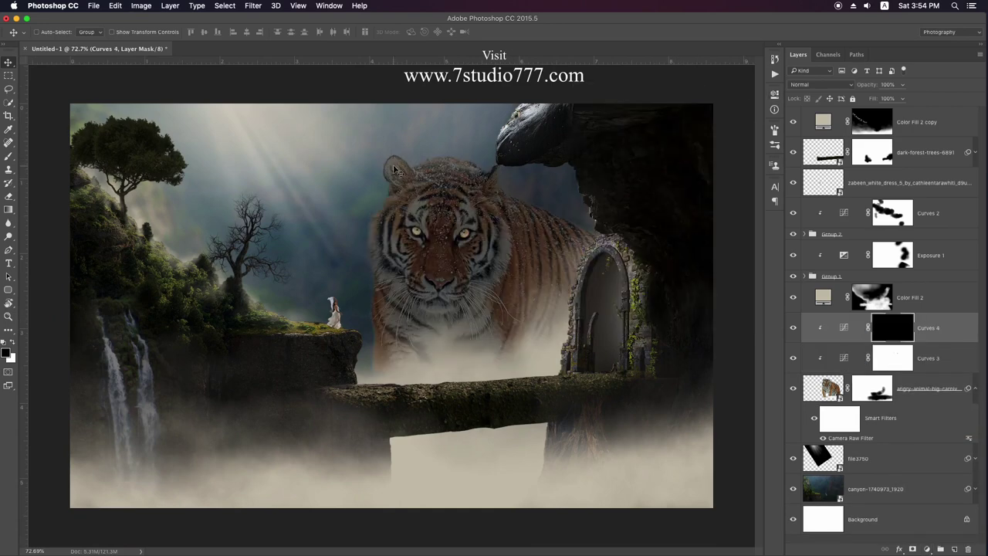
- Paint rim light with a soft round brush along the tiger's left edge, head top and back
{"action": "key", "text": "b"}
{"action": "right_click", "coordinate": [406, 205]}
{"action": "left_click", "coordinate": [529, 58]}
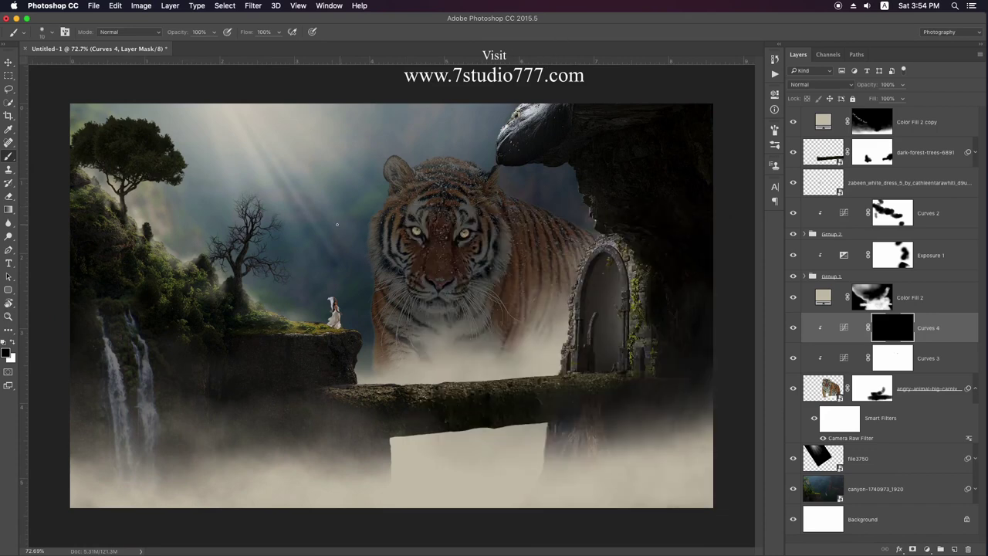
{"action": "left_click_drag", "start_coordinate": [355, 221], "coordinate": [370, 370]}
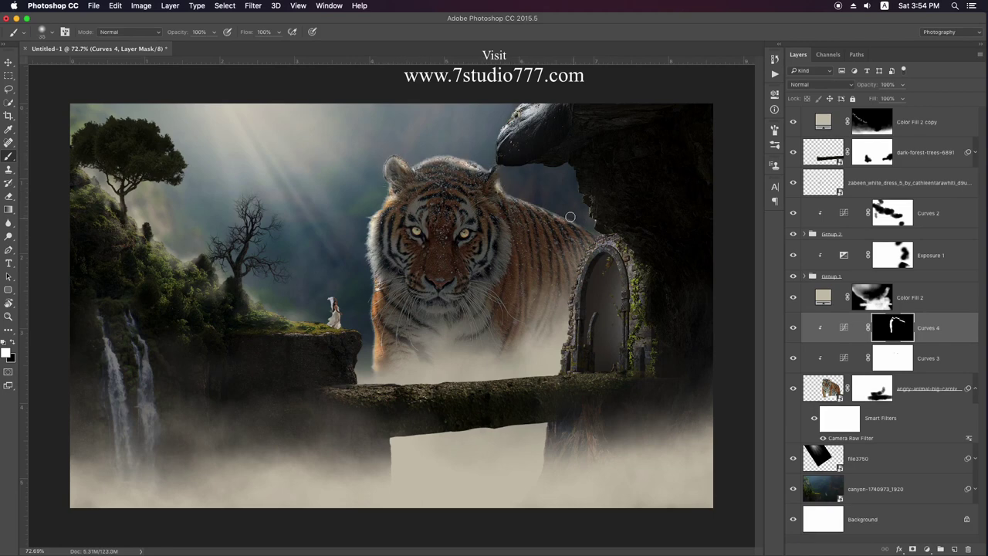
{"action": "mouse_move", "coordinate": [391, 313]}
{"action": "left_mouse_down"}
{"action": "mouse_move", "coordinate": [381, 355]}
{"action": "mouse_move", "coordinate": [397, 382]}
{"action": "left_mouse_up"}
{"action": "left_click_drag", "start_coordinate": [419, 159], "coordinate": [394, 164]}
{"action": "mouse_move", "coordinate": [548, 201]}
{"action": "left_mouse_down"}
{"action": "mouse_move", "coordinate": [596, 233]}
{"action": "mouse_move", "coordinate": [589, 224]}
{"action": "left_mouse_up"}
- Add an Exposure 2 layer that darkens the tiger, with its mask inverted to hide it
{"action": "key", "text": "v"}
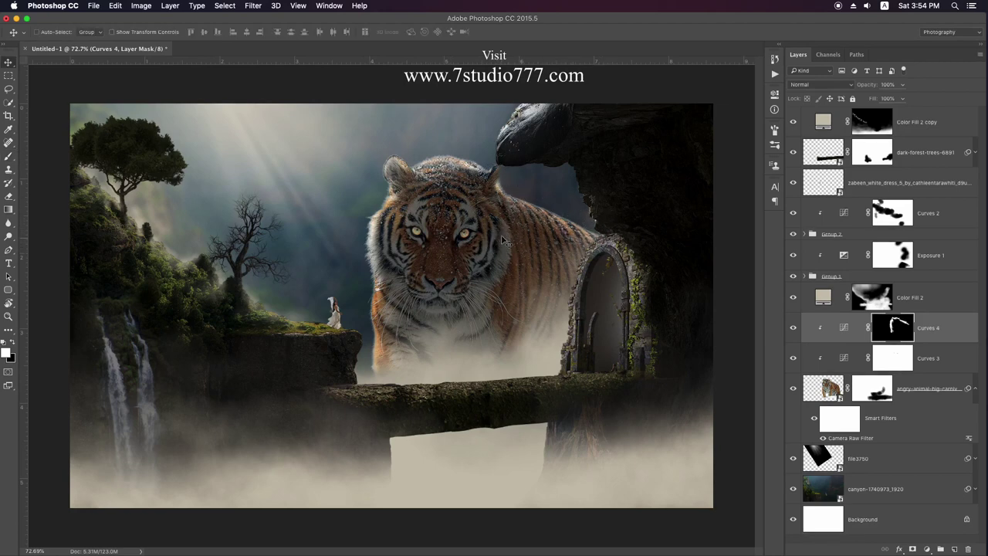
{"action": "left_click", "coordinate": [928, 549]}
{"action": "left_click", "coordinate": [945, 411]}
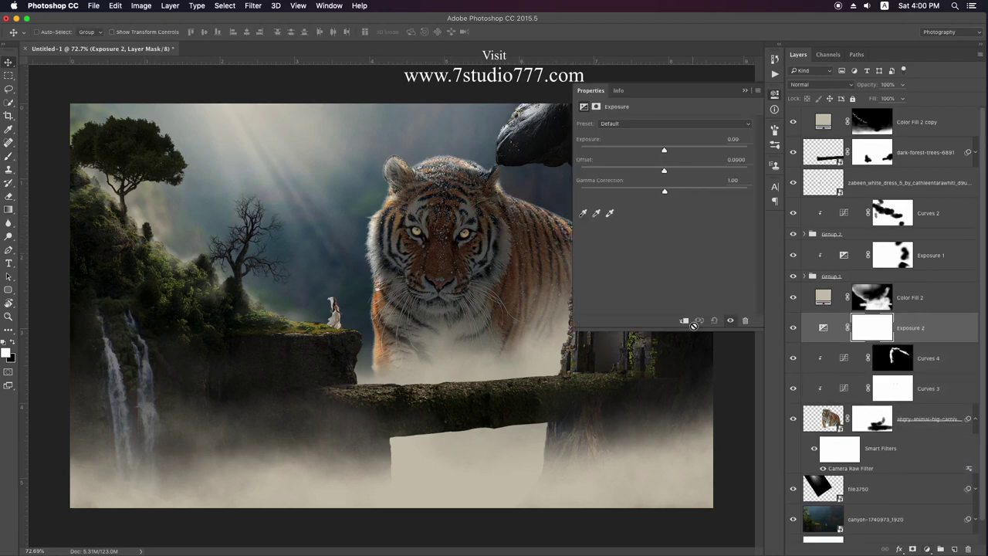
{"action": "left_click_drag", "start_coordinate": [663, 149], "coordinate": [647, 149]}
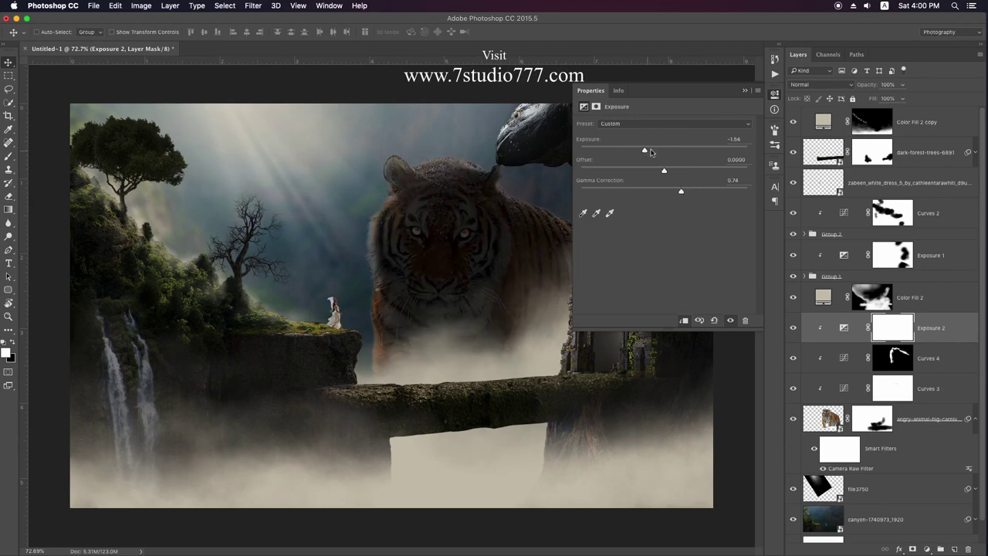
{"action": "left_click", "coordinate": [745, 91]}
{"action": "key", "text": "ctrl+i"}
- Paint the darkening onto the tiger's body, forehead and chest at 20% flow, then brighten its head top further
{"action": "key", "text": "b"}
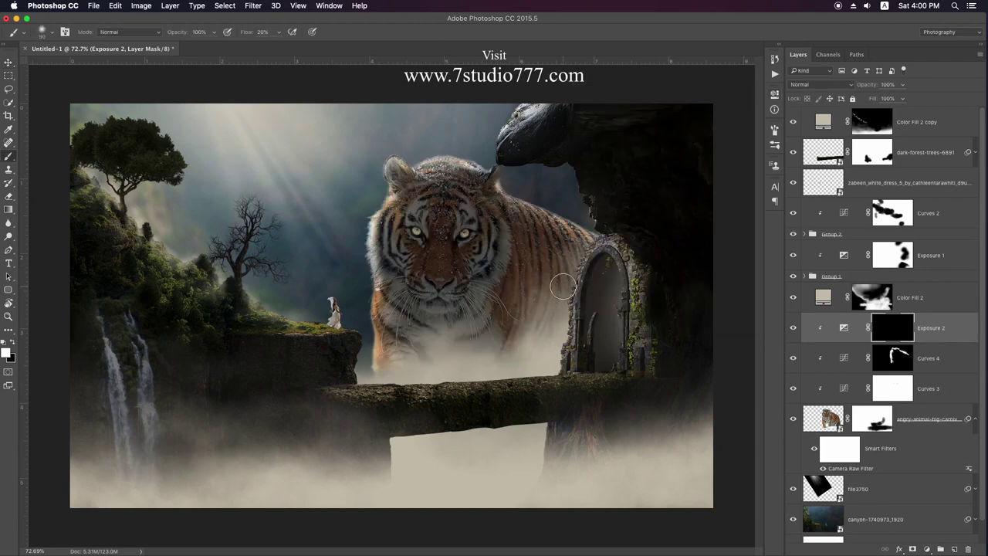
{"action": "mouse_move", "coordinate": [577, 286]}
{"action": "left_mouse_down"}
{"action": "mouse_move", "coordinate": [526, 323]}
{"action": "mouse_move", "coordinate": [574, 265]}
{"action": "left_mouse_up"}
{"action": "key", "text": "shift+2"}
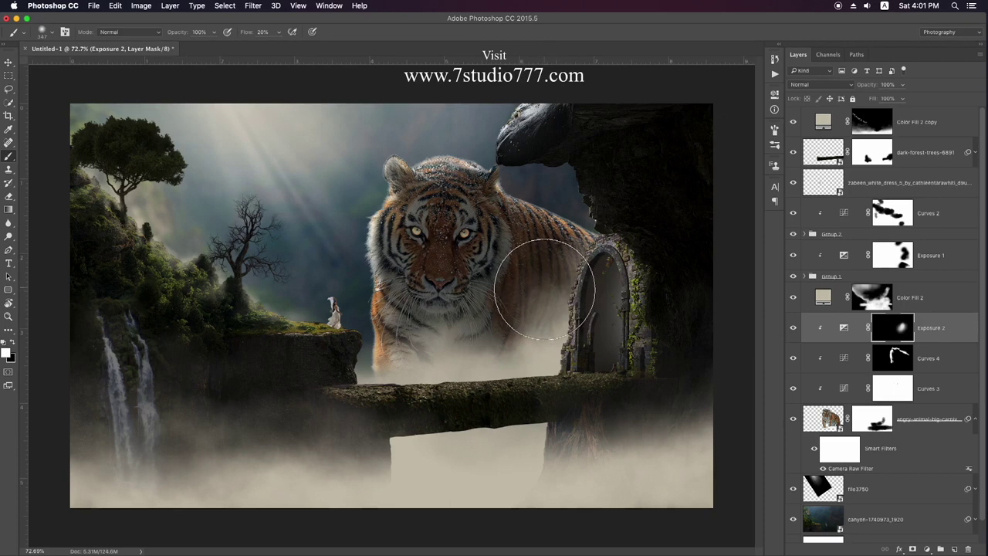
{"action": "left_click_drag", "start_coordinate": [441, 192], "coordinate": [441, 226]}
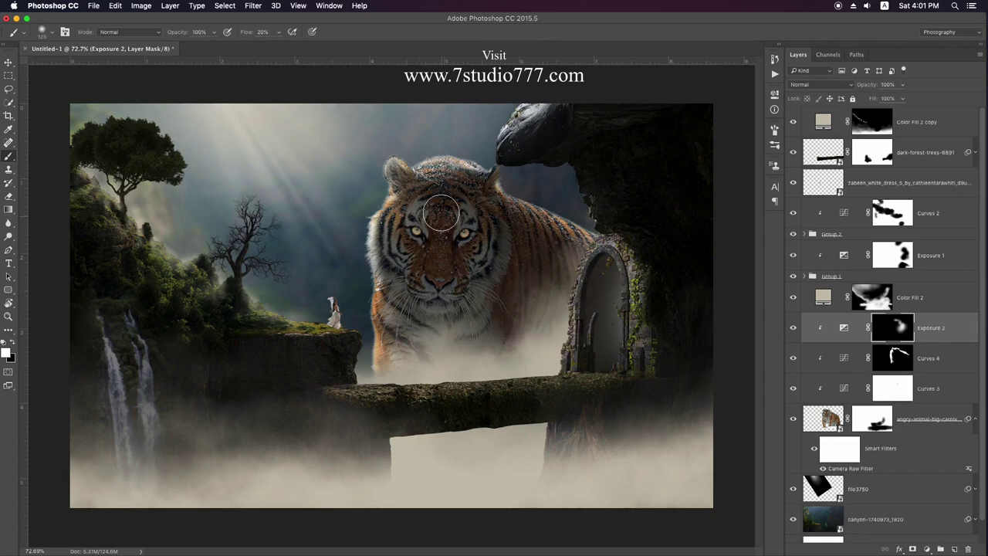
{"action": "left_click_drag", "start_coordinate": [426, 330], "coordinate": [440, 351]}
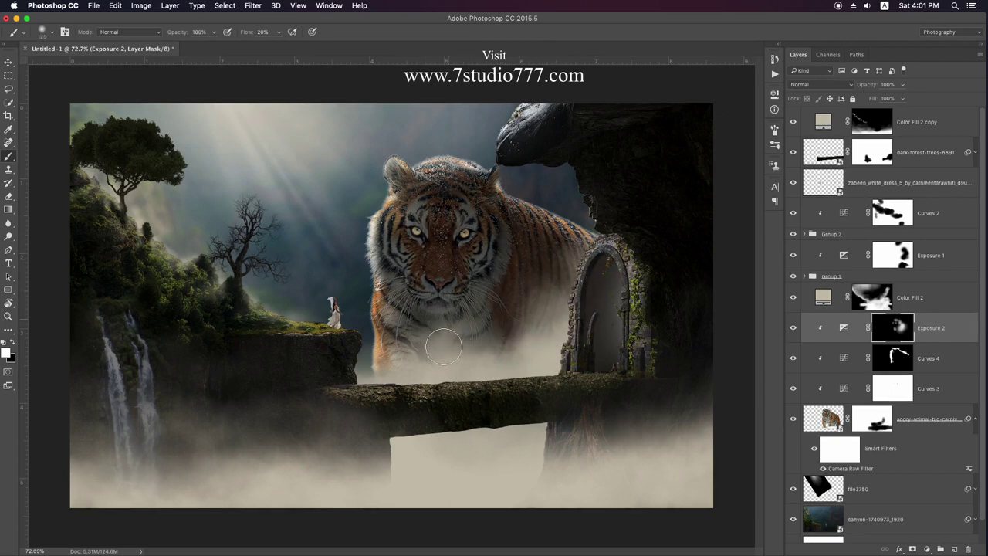
{"action": "key", "text": "bracketleft"}
{"action": "key", "text": "bracketleft"}
{"action": "key", "text": "bracketleft"}
{"action": "left_click", "coordinate": [881, 366]}
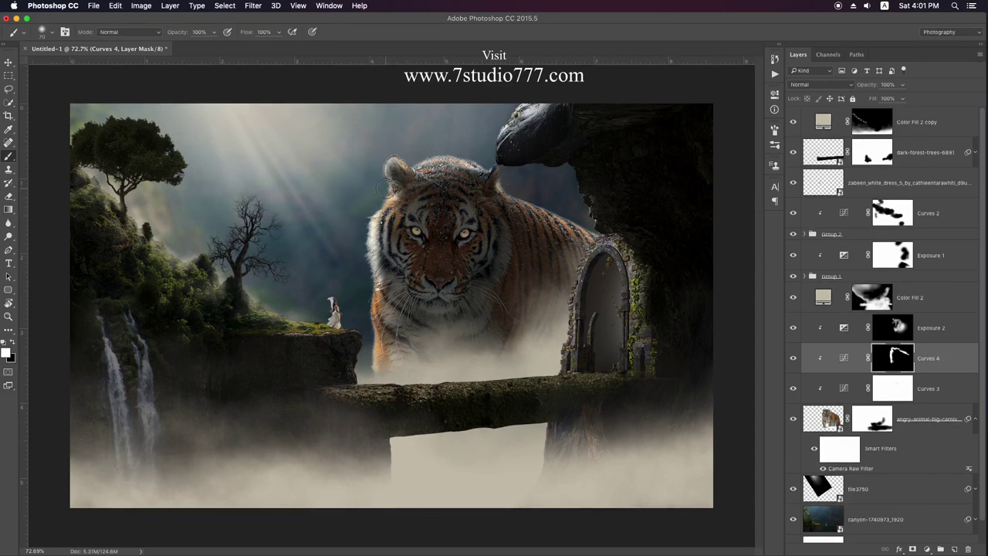
{"action": "left_click_drag", "start_coordinate": [450, 149], "coordinate": [462, 155]}
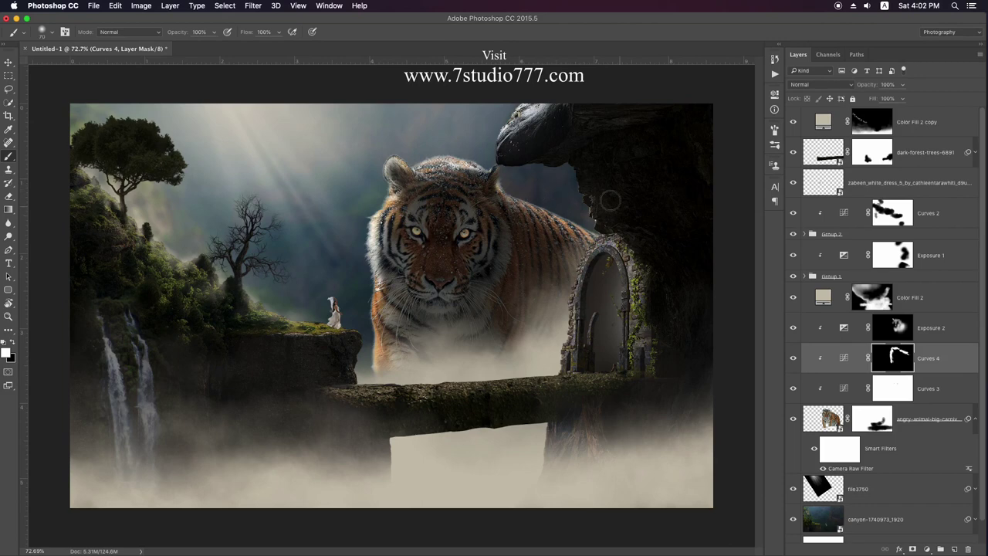
- Collapse the tiger's smart filters, check the Color Fill 2 fog, and add an Exposure layer above it
{"action": "key", "text": "v"}
{"action": "left_click", "coordinate": [974, 421]}
{"action": "left_click", "coordinate": [793, 297]}
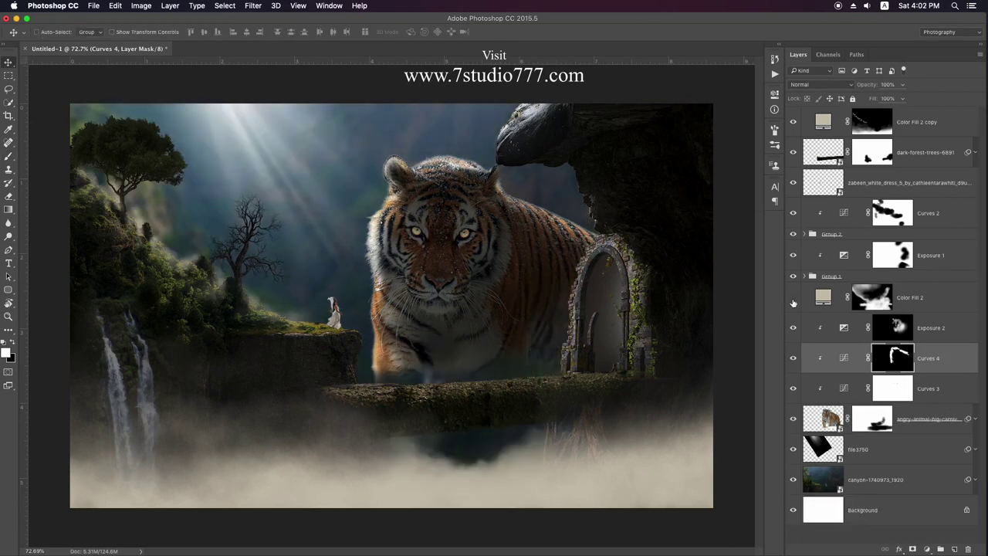
{"action": "left_click", "coordinate": [949, 300]}
{"action": "left_click", "coordinate": [926, 549]}
{"action": "left_click", "coordinate": [930, 414]}
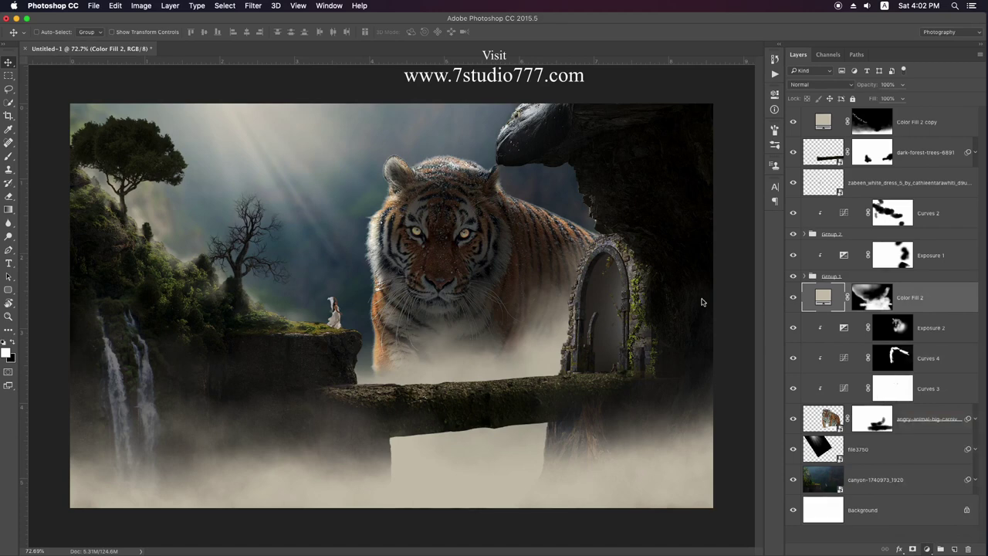
- Set the fog Exposure to -1.46, invert its mask, and paint darkening around the tiger at 20% flow
{"action": "left_click_drag", "start_coordinate": [664, 150], "coordinate": [646, 152]}
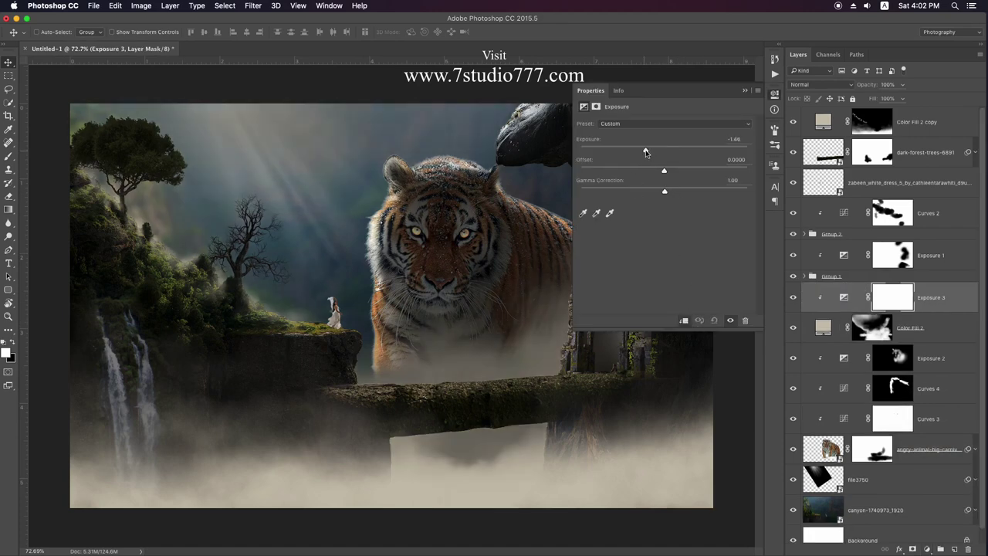
{"action": "left_click", "coordinate": [744, 92]}
{"action": "key", "text": "super+i"}
{"action": "key", "text": "b"}
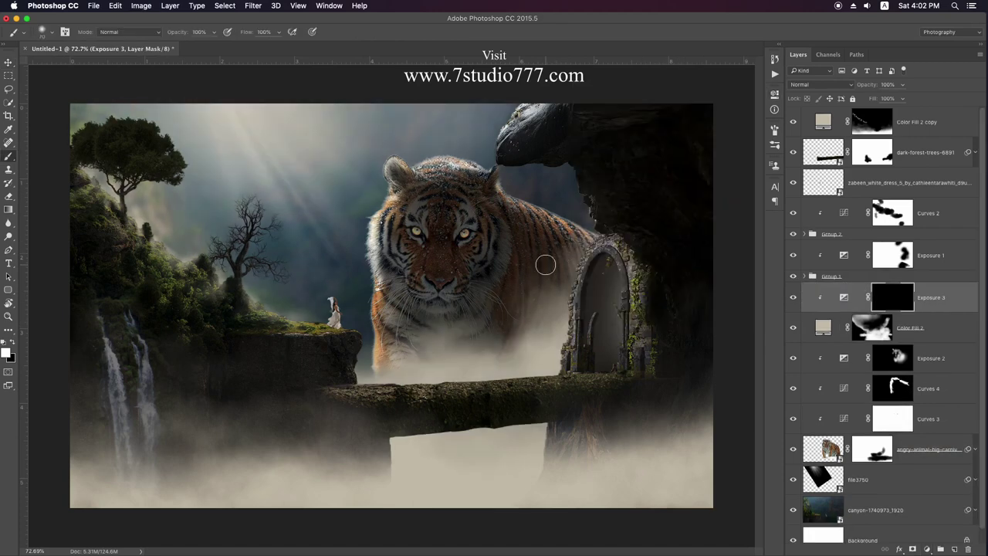
{"action": "key", "text": "shift+2"}
{"action": "left_click_drag", "start_coordinate": [544, 278], "coordinate": [578, 286]}
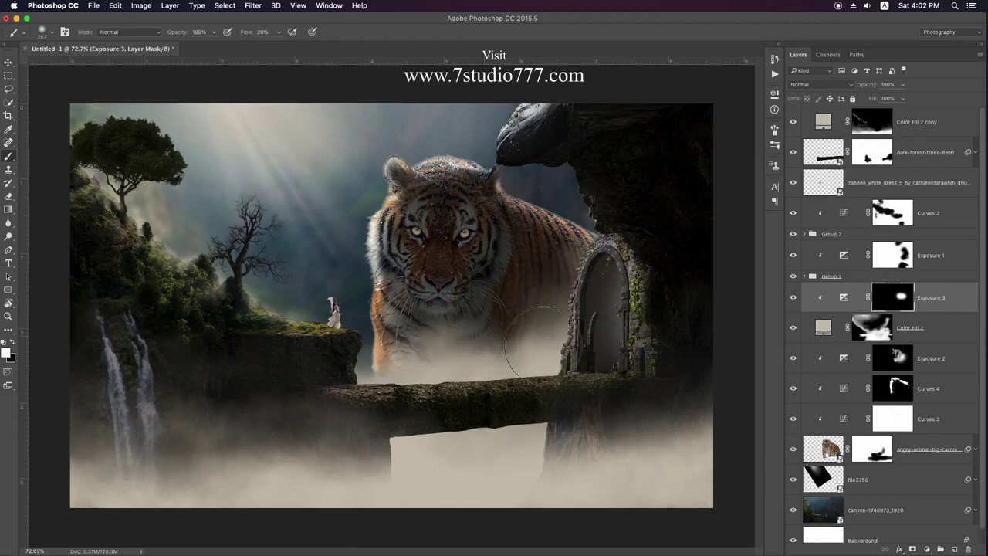
{"action": "key", "text": "bracketleft"}
{"action": "key", "text": "bracketleft"}
{"action": "left_click_drag", "start_coordinate": [462, 347], "coordinate": [443, 360]}
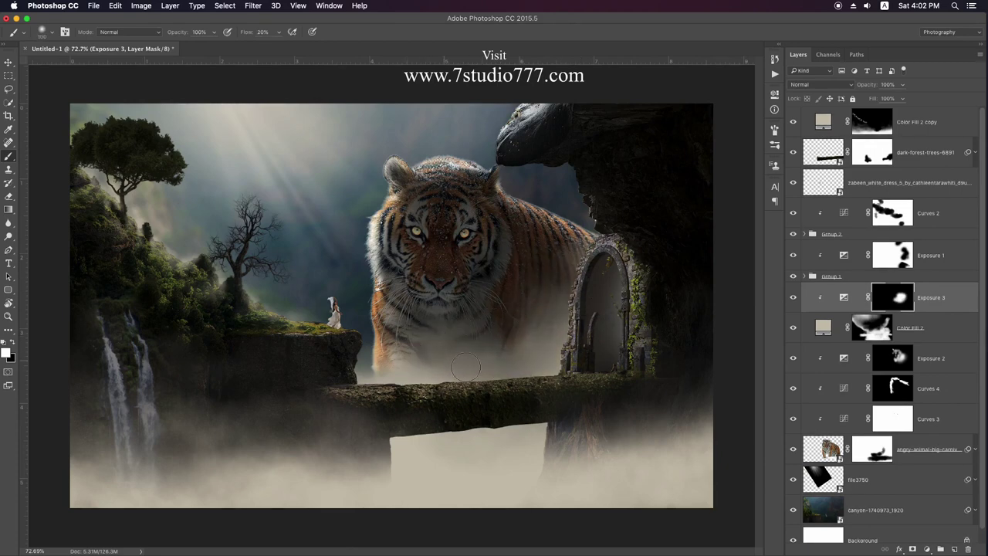
{"action": "left_click_drag", "start_coordinate": [582, 362], "coordinate": [596, 302]}
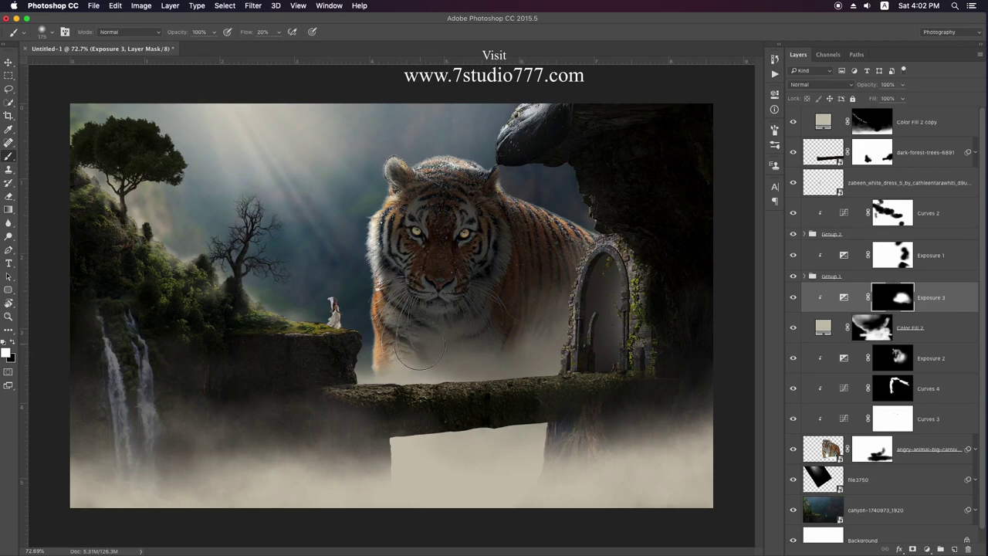
{"action": "left_click_drag", "start_coordinate": [419, 346], "coordinate": [480, 335]}
- Add an Exposure adjustment at -2.11 above the Color Fill 2 copy layer
{"action": "key", "text": "v"}
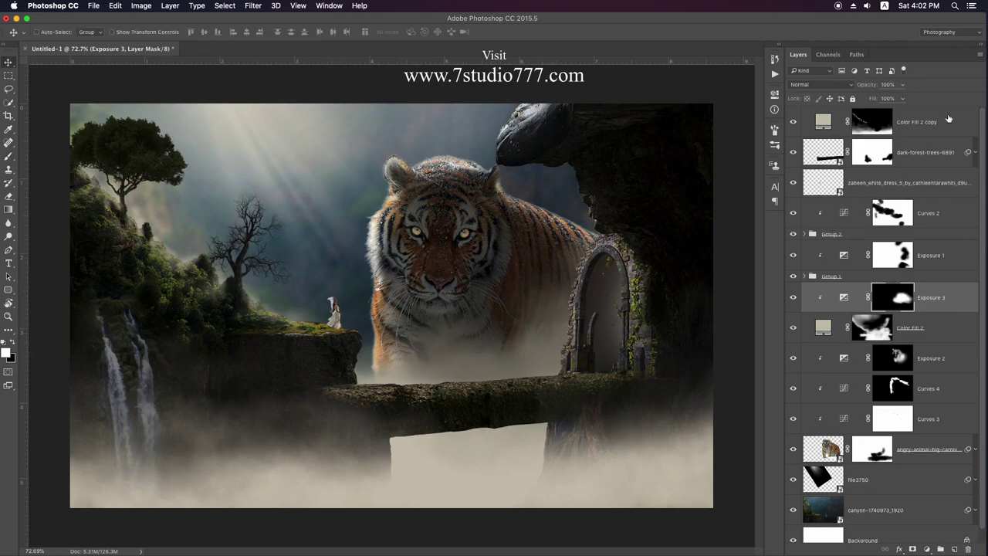
{"action": "left_click", "coordinate": [948, 118]}
{"action": "left_click", "coordinate": [927, 549]}
{"action": "left_click", "coordinate": [930, 413]}
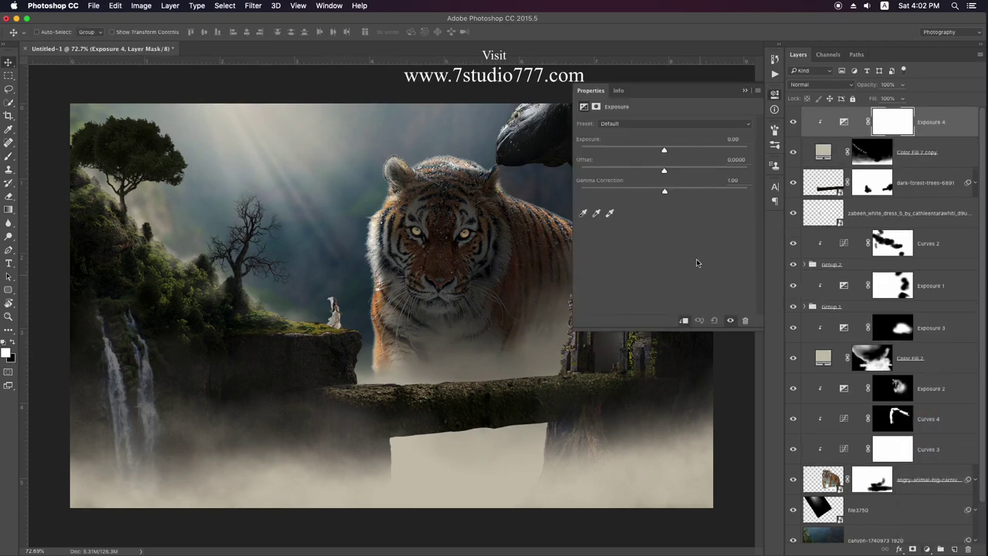
{"action": "left_click_drag", "start_coordinate": [642, 152], "coordinate": [637, 152]}
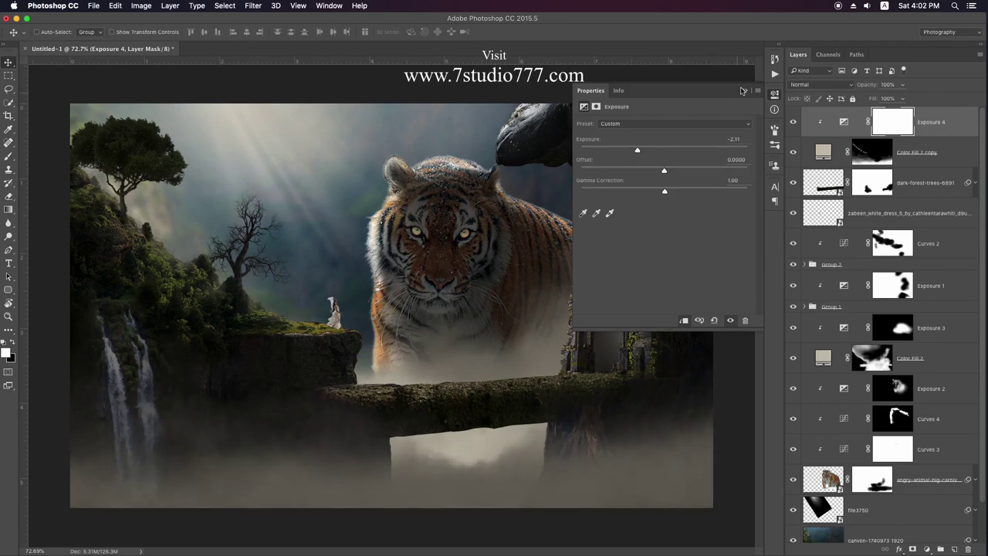
{"action": "left_click", "coordinate": [740, 90]}
- Paint black to restore the bottom fog around the bridge opening, then add the arm to the fabric selection
{"action": "key", "text": "b"}
{"action": "key", "text": "x"}
{"action": "mouse_move", "coordinate": [626, 474]}
{"action": "left_mouse_down"}
{"action": "mouse_move", "coordinate": [578, 485]}
{"action": "mouse_move", "coordinate": [717, 494]}
{"action": "mouse_move", "coordinate": [481, 474]}
{"action": "mouse_move", "coordinate": [568, 470]}
{"action": "mouse_move", "coordinate": [579, 486]}
{"action": "left_mouse_up"}
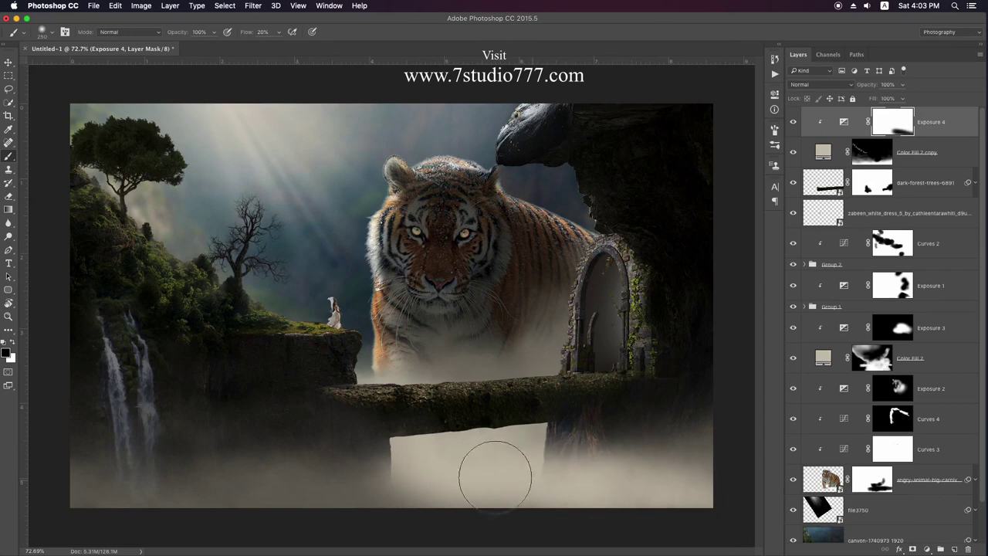
{"action": "key", "text": "shift+3"}
{"action": "left_click_drag", "start_coordinate": [441, 468], "coordinate": [405, 483]}
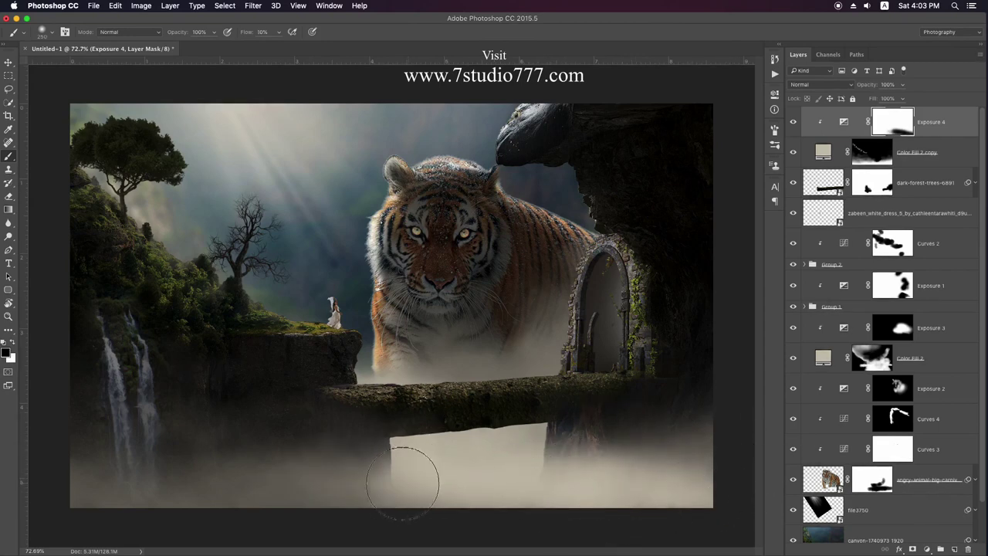
{"action": "left_click_drag", "start_coordinate": [716, 500], "coordinate": [628, 419]}
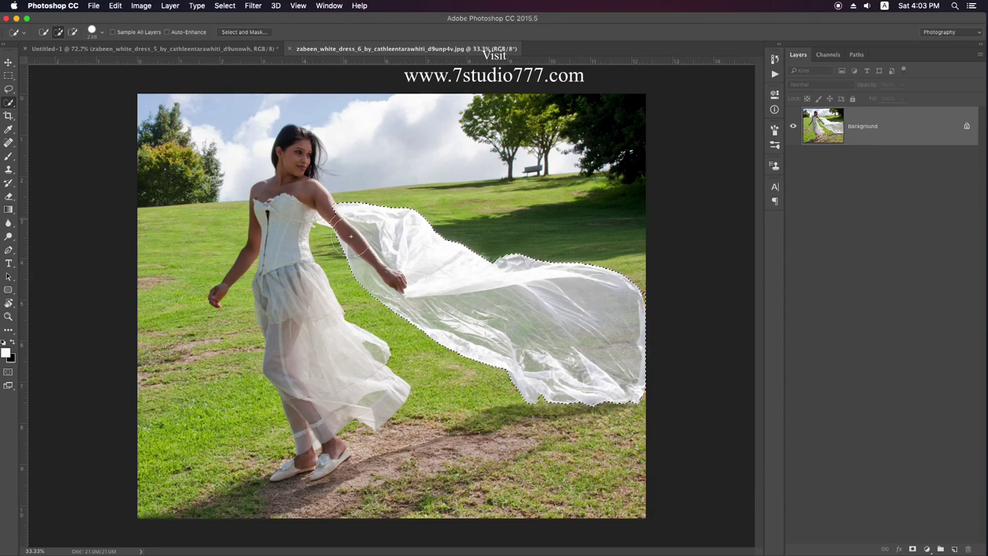
{"action": "left_click_drag", "start_coordinate": [351, 235], "coordinate": [408, 239]}
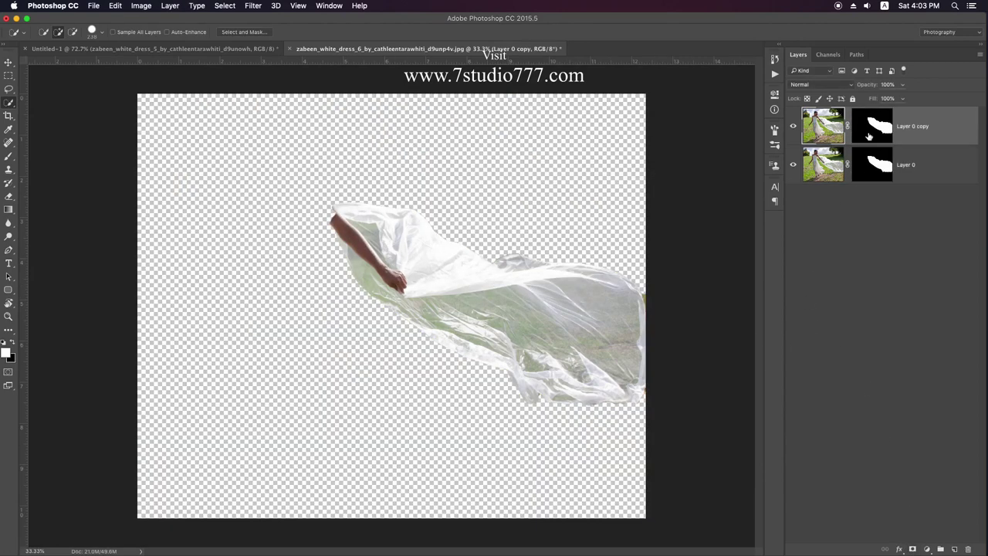
- Apply the cut-out fabric layer's mask and hide the original photo layer
{"action": "right_click", "coordinate": [869, 136]}
{"action": "left_click", "coordinate": [911, 150]}
{"action": "left_click", "coordinate": [793, 165]}
{"action": "key", "text": "z"}
{"action": "left_click", "coordinate": [400, 223]}
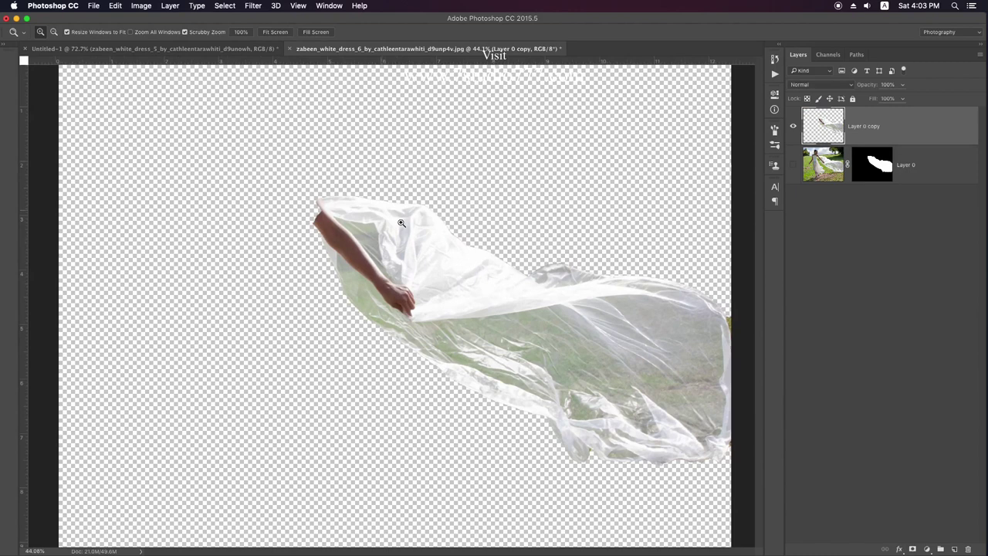
- Lasso a fabric piece onto its own layer, rotate it, and merge it back into the fabric
{"action": "key", "text": "s"}
{"action": "key", "text": "l"}
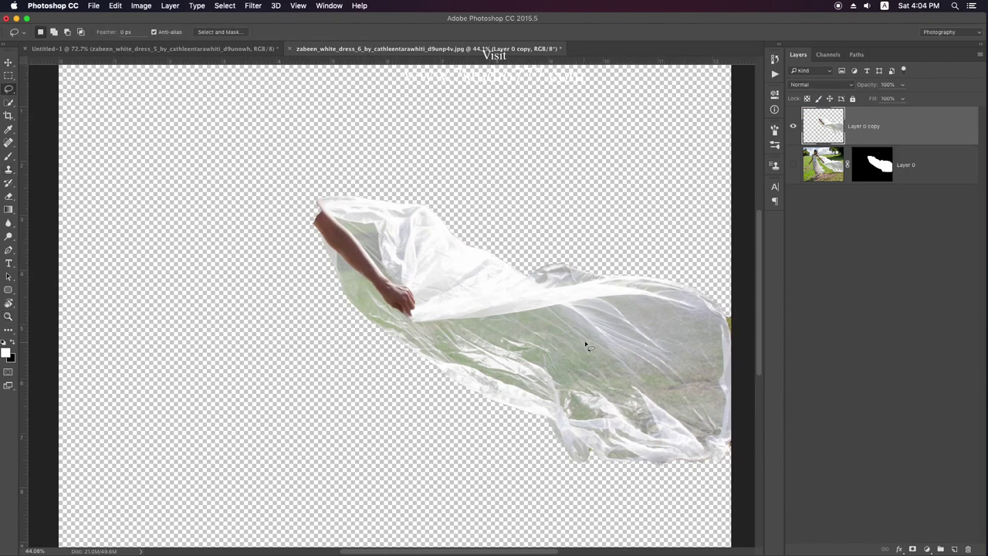
{"action": "mouse_move", "coordinate": [491, 369]}
{"action": "left_mouse_down"}
{"action": "mouse_move", "coordinate": [582, 330]}
{"action": "mouse_move", "coordinate": [483, 251]}
{"action": "mouse_move", "coordinate": [461, 258]}
{"action": "left_mouse_up"}
{"action": "key", "text": "ctrl+j"}
{"action": "key", "text": "v"}
{"action": "key", "text": "ctrl+t"}
{"action": "key", "text": "Return"}
{"action": "key", "text": "z"}
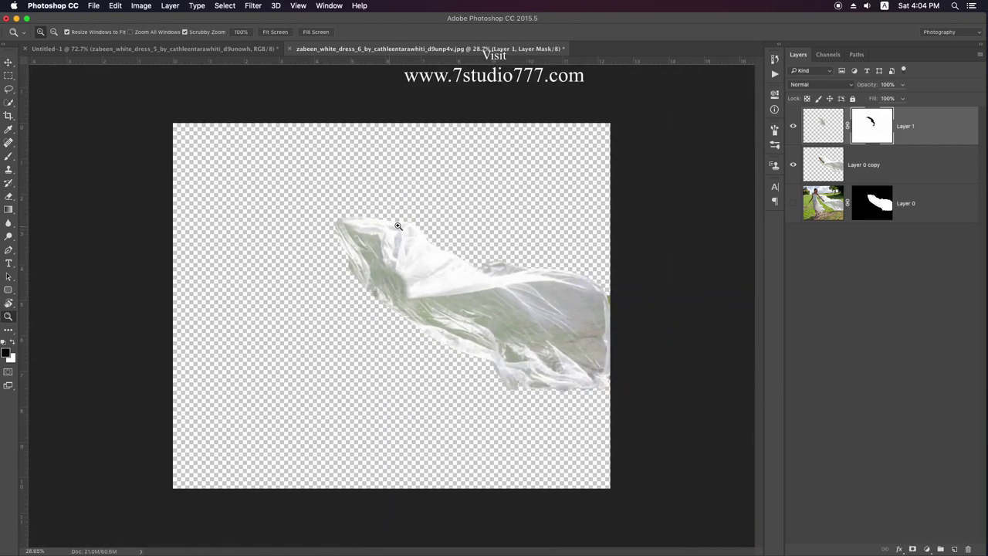
{"action": "left_click_drag", "start_coordinate": [442, 232], "coordinate": [370, 231]}
{"action": "key", "text": "ctrl+e"}
- Trim the arm with a round-brush eraser and drag the fabric into the canyon composite
{"action": "key", "text": "e"}
{"action": "scroll", "coordinate": [485, 269], "scroll_direction": "up", "scroll_amount": 2}
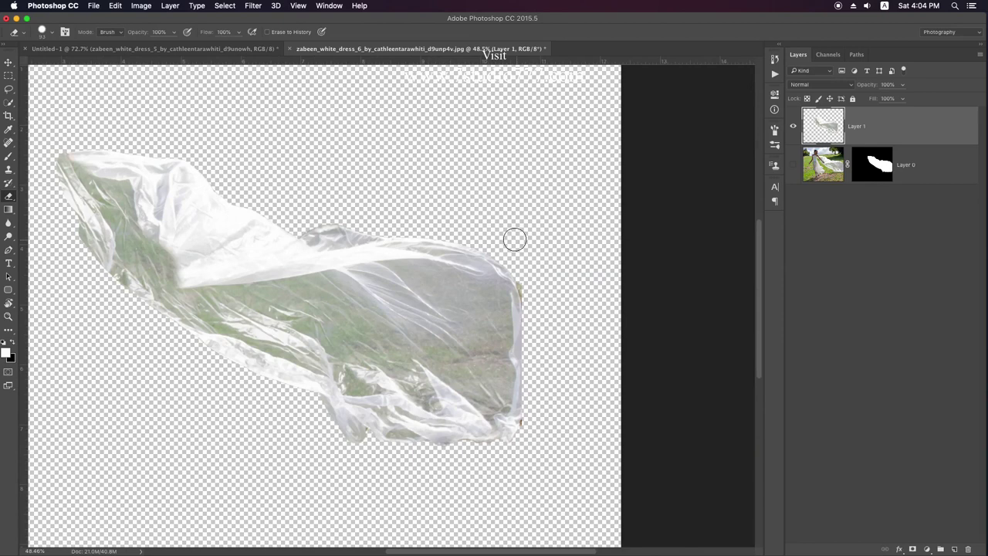
{"action": "right_click", "coordinate": [549, 213]}
{"action": "left_click", "coordinate": [582, 314]}
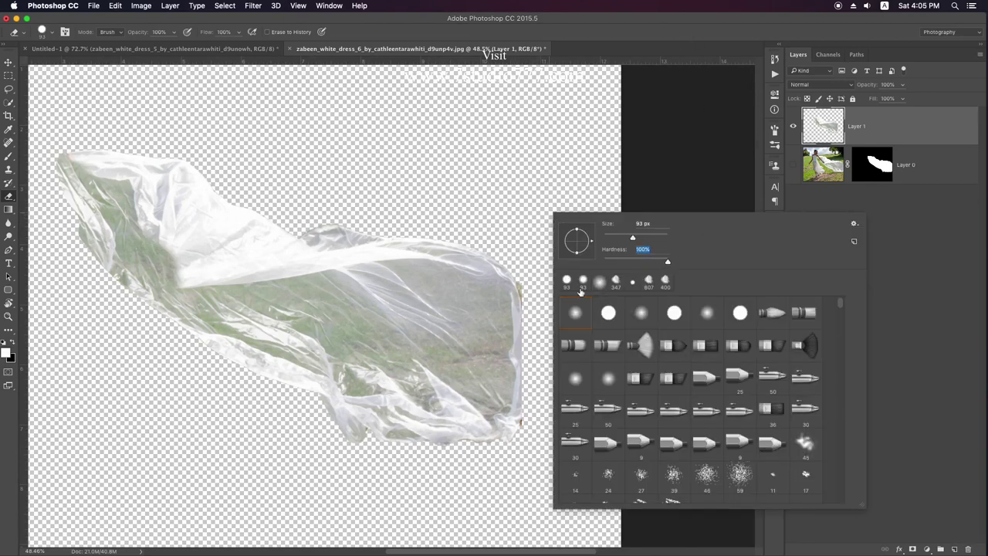
{"action": "key", "text": "Return"}
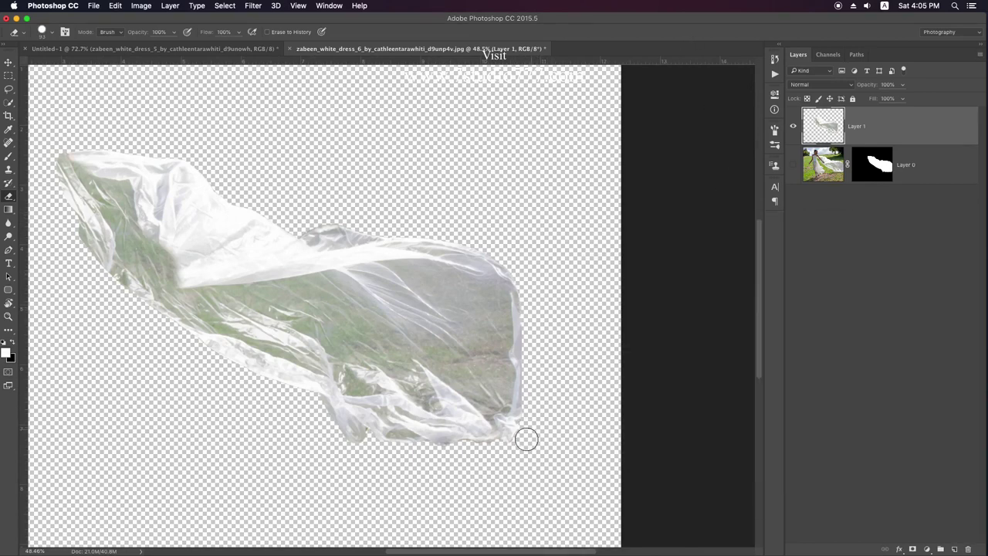
{"action": "key", "text": "v"}
{"action": "left_click_drag", "start_coordinate": [357, 260], "coordinate": [475, 221]}
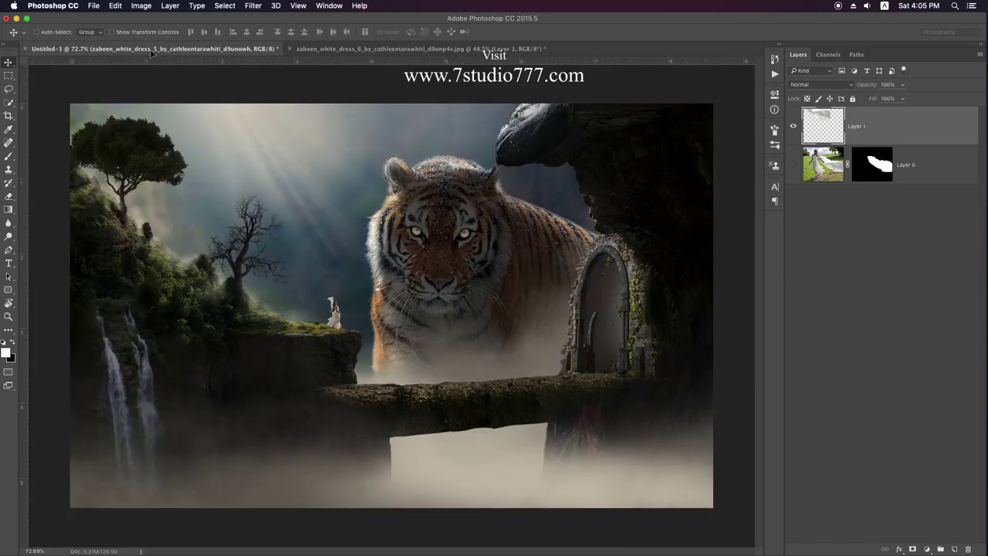
- Convert the fabric layer to a Smart Object, then shrink and rotate it beside the girl
{"action": "right_click", "coordinate": [832, 213]}
{"action": "left_click", "coordinate": [832, 247]}
{"action": "key", "text": "ctrl+t"}
{"action": "mouse_move", "coordinate": [702, 505]}
{"action": "left_mouse_down"}
{"action": "mouse_move", "coordinate": [353, 308]}
{"action": "mouse_move", "coordinate": [392, 296]}
{"action": "mouse_move", "coordinate": [405, 213]}
{"action": "left_mouse_up"}
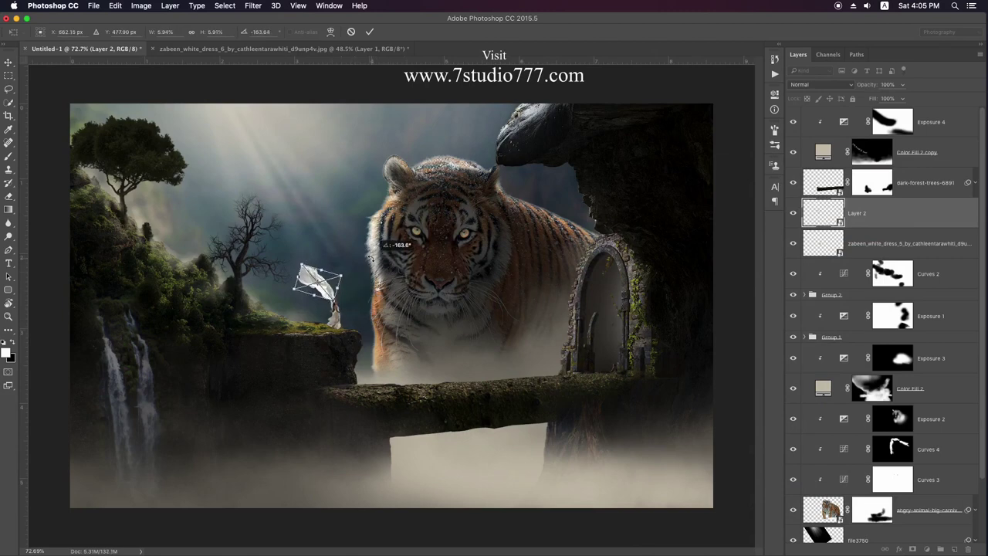
{"action": "key", "text": "Return"}
- Zoom in on the girl and darken the fabric with a Levels adjustment
{"action": "key", "text": "z"}
{"action": "left_click_drag", "start_coordinate": [349, 284], "coordinate": [378, 297]}
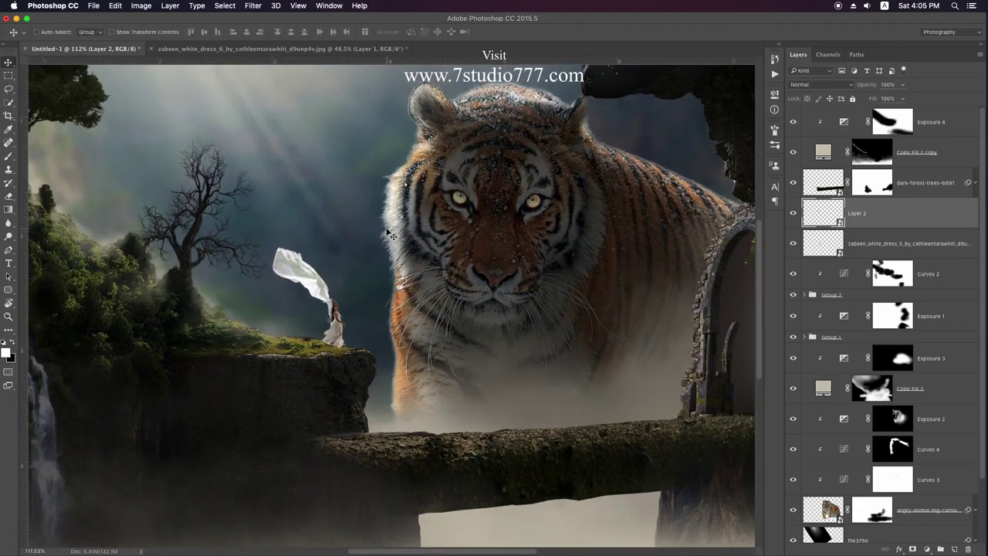
{"action": "key", "text": "ctrl+l"}
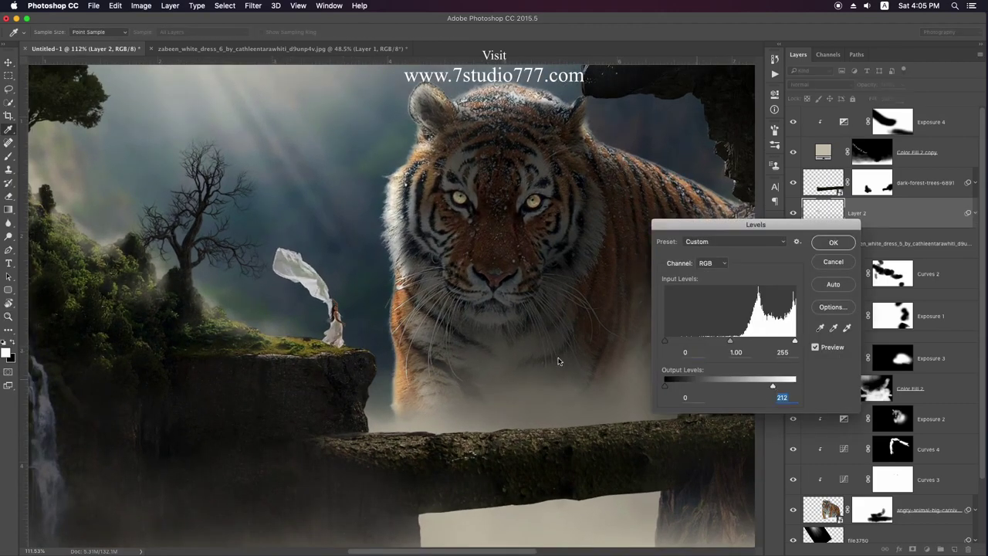
{"action": "left_click", "coordinate": [833, 242]}
- Duplicate the fabric, rotate the copy to hang down the cliff edge, and move it below the dress layer
{"action": "key", "text": "ctrl+j"}
{"action": "key", "text": "ctrl+t"}
{"action": "key", "text": "Return"}
{"action": "mouse_move", "coordinate": [432, 331]}
{"action": "left_mouse_down"}
{"action": "mouse_move", "coordinate": [405, 225]}
{"action": "mouse_move", "coordinate": [471, 362]}
{"action": "left_mouse_up"}
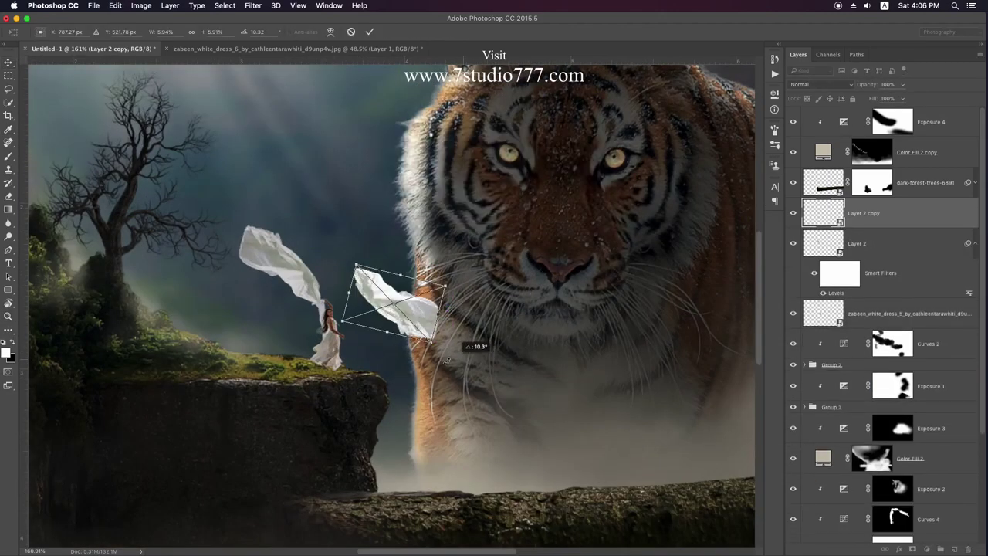
{"action": "mouse_move", "coordinate": [389, 305]}
{"action": "left_mouse_down"}
{"action": "mouse_move", "coordinate": [425, 366]}
{"action": "mouse_move", "coordinate": [374, 372]}
{"action": "left_mouse_up"}
{"action": "key", "text": "Return"}
{"action": "key", "text": "Left"}
{"action": "key", "text": "Left"}
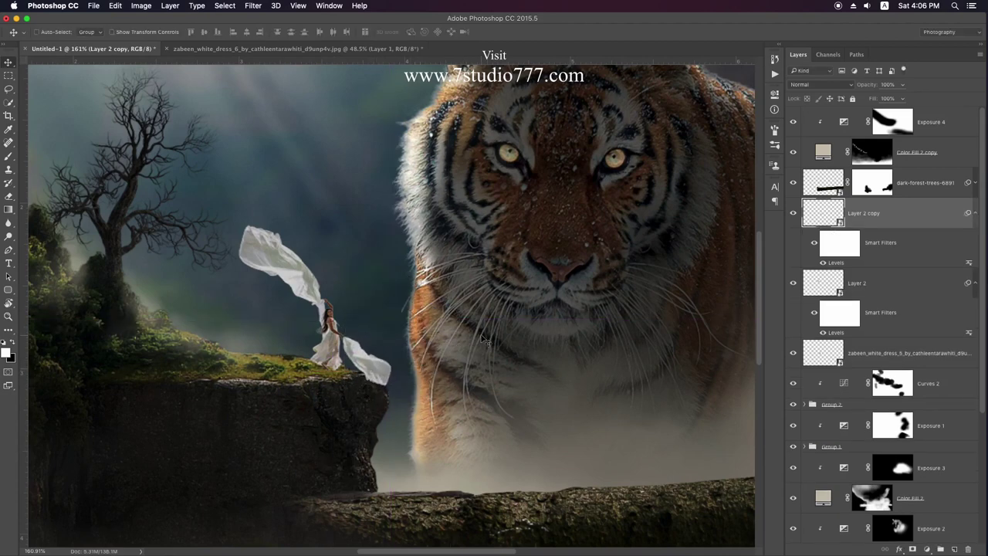
{"action": "left_click", "coordinate": [975, 213]}
{"action": "left_click", "coordinate": [975, 244]}
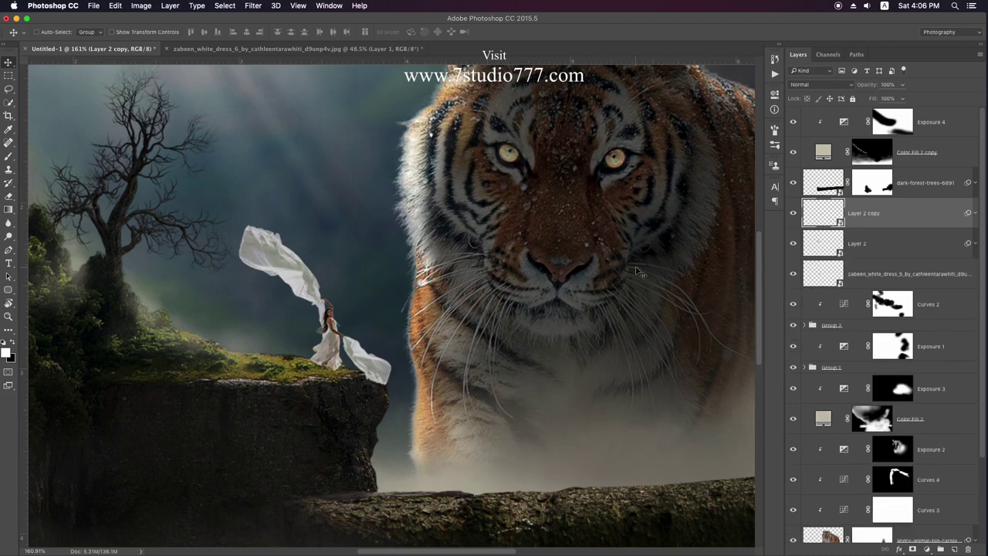
- Fit the image in view and merge the girl and both fabric layers into one
{"action": "key", "text": "ctrl+bracketleft"}
{"action": "key", "text": "ctrl+bracketleft"}
{"action": "key", "text": "z"}
{"action": "key", "text": "ctrl+0"}
{"action": "left_click", "coordinate": [909, 219], "text": "shift"}
{"action": "right_click", "coordinate": [910, 219]}
{"action": "left_click", "coordinate": [874, 267]}
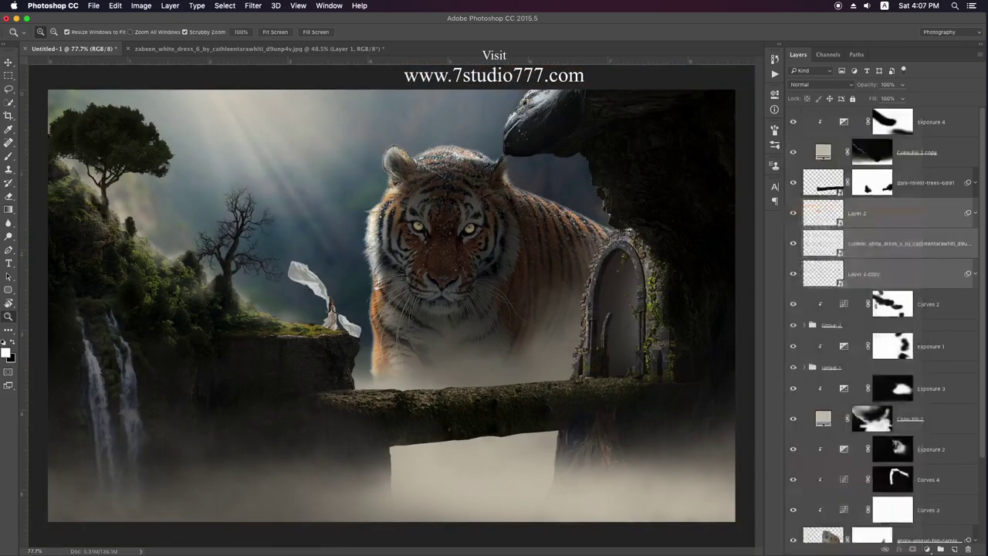
- Add an Exposure adjustment above the girl at -1.70 with lowered gamma, and invert its mask
{"action": "left_click", "coordinate": [926, 548]}
{"action": "left_click", "coordinate": [926, 411]}
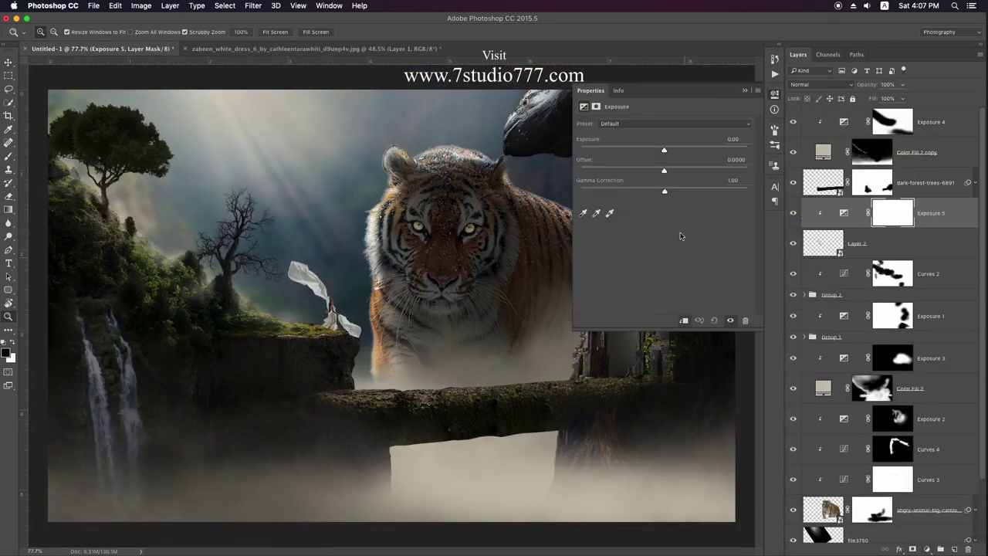
{"action": "left_click_drag", "start_coordinate": [661, 150], "coordinate": [642, 149]}
{"action": "left_click_drag", "start_coordinate": [663, 191], "coordinate": [675, 193]}
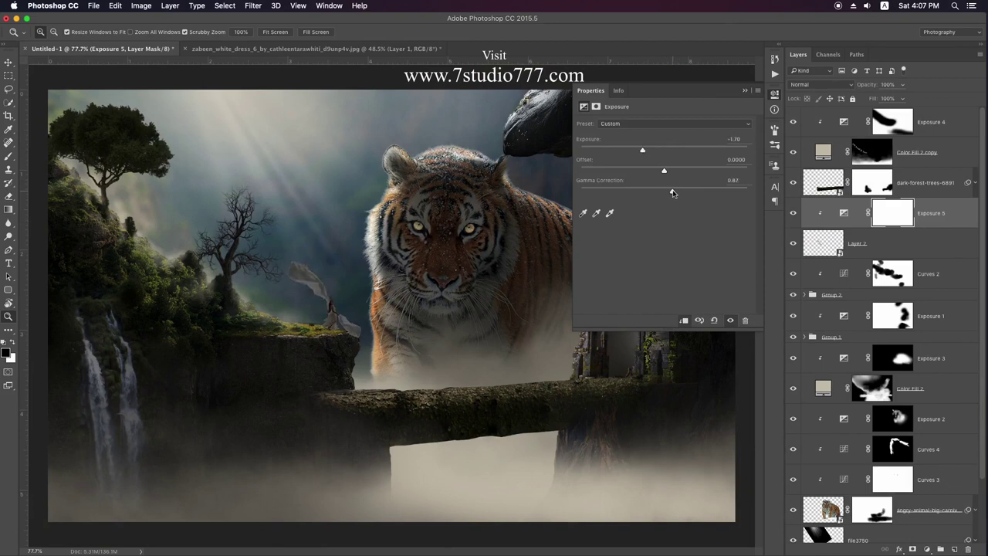
{"action": "left_click", "coordinate": [745, 93]}
{"action": "key", "text": "ctrl+i"}
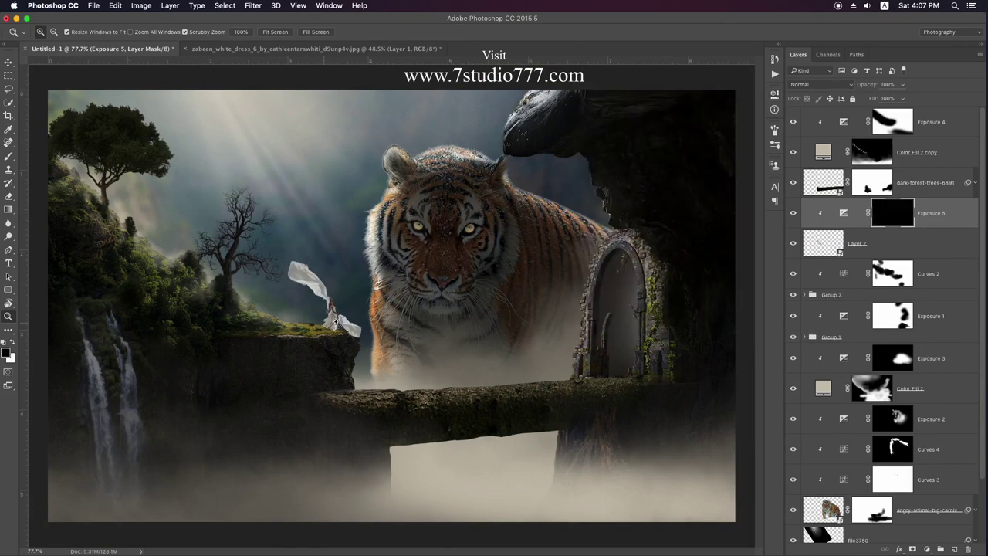
- Zoom in and paint the Exposure darkening down the girl's dress
{"action": "left_click_drag", "start_coordinate": [336, 323], "coordinate": [355, 301]}
{"action": "key", "text": "b"}
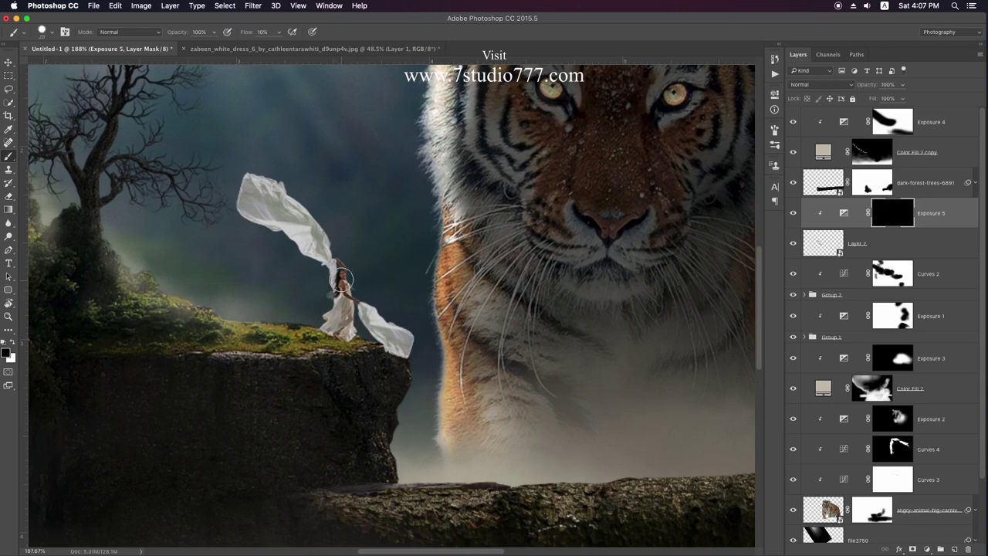
{"action": "left_click_drag", "start_coordinate": [343, 310], "coordinate": [342, 334]}
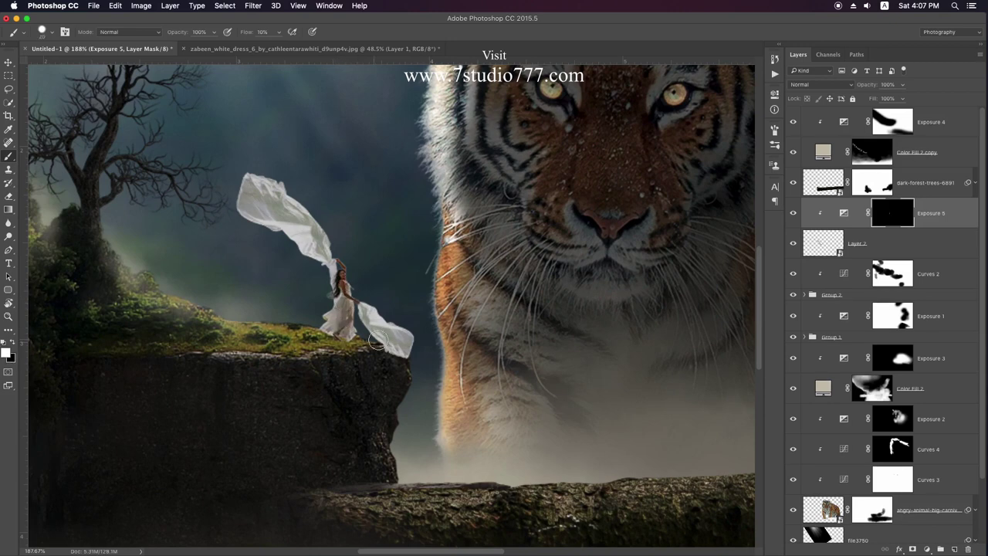
{"action": "key", "text": "v"}
{"action": "scroll", "coordinate": [729, 298], "scroll_direction": "down", "scroll_amount": 3}
- Add a new empty Layer 3 near the girl and prepare an enlarged brush and eraser on it
{"action": "key", "text": "ctrl+shift+alt+n"}
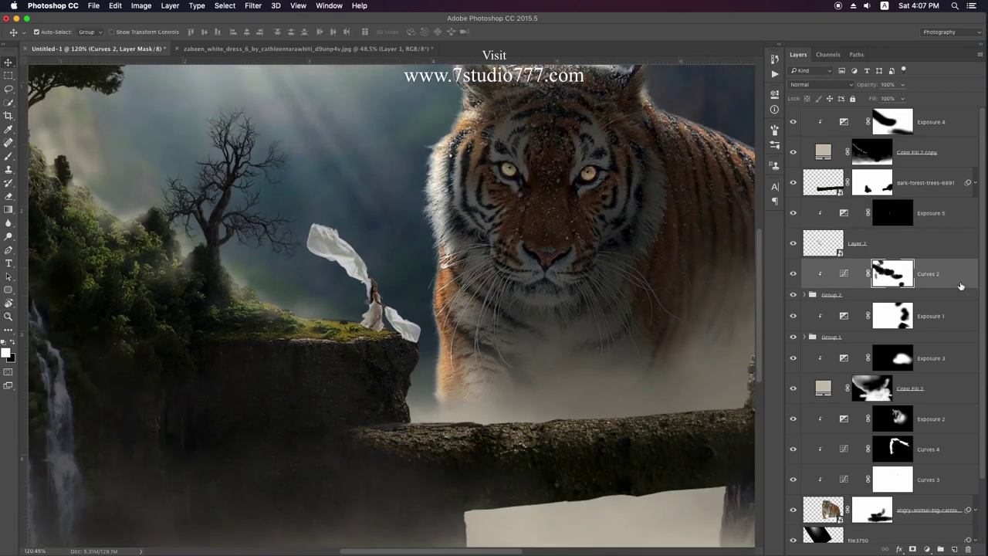
{"action": "key", "text": "z"}
{"action": "left_click_drag", "start_coordinate": [362, 300], "coordinate": [396, 313]}
{"action": "key", "text": "b"}
{"action": "right_click", "coordinate": [406, 260]}
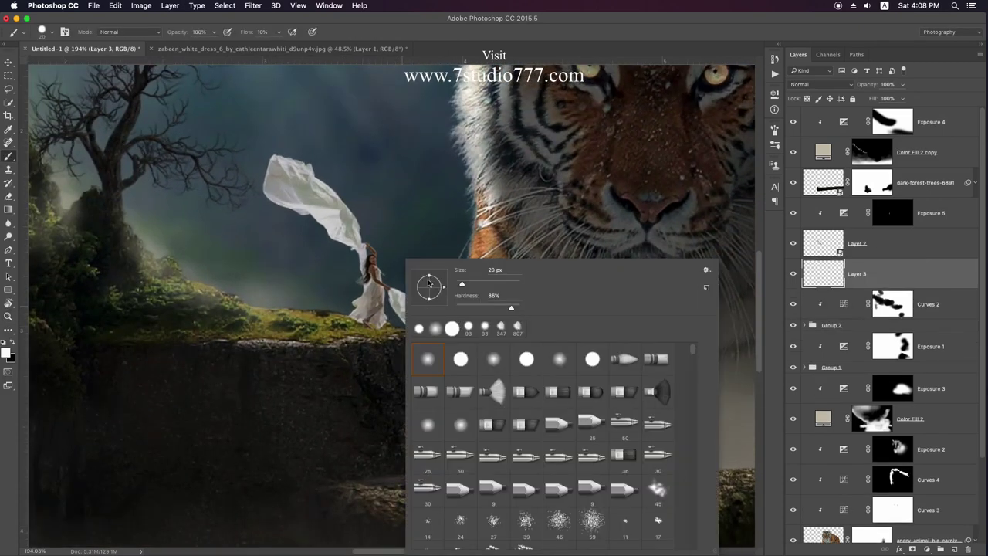
{"action": "key", "text": "Escape"}
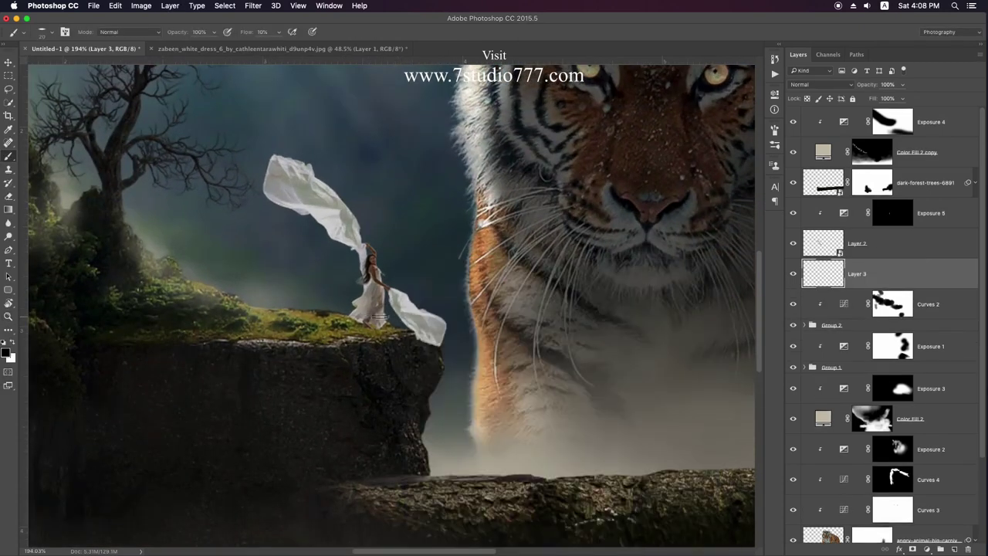
{"action": "key", "text": "bracketright"}
{"action": "key", "text": "e"}
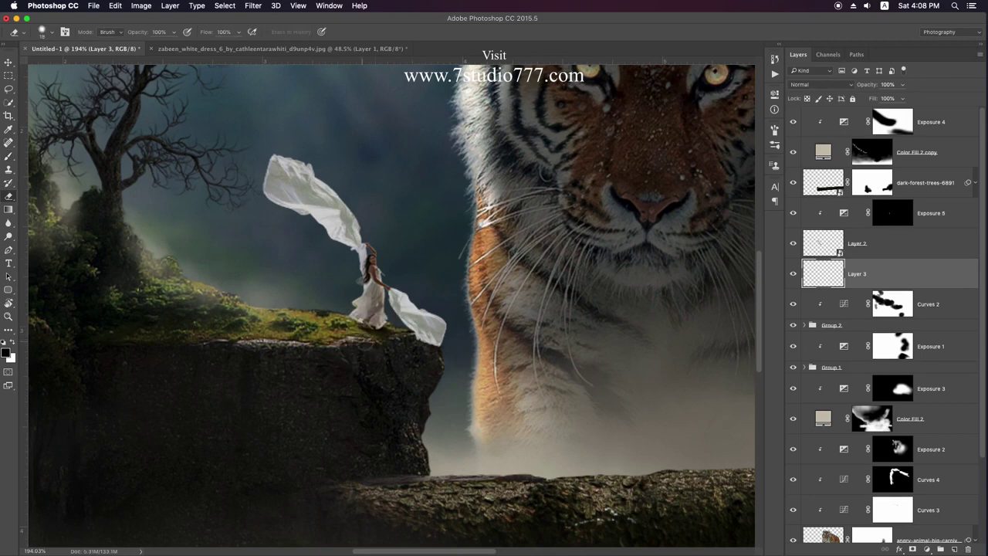
{"action": "key", "text": "v"}
{"action": "key", "text": "super+0"}
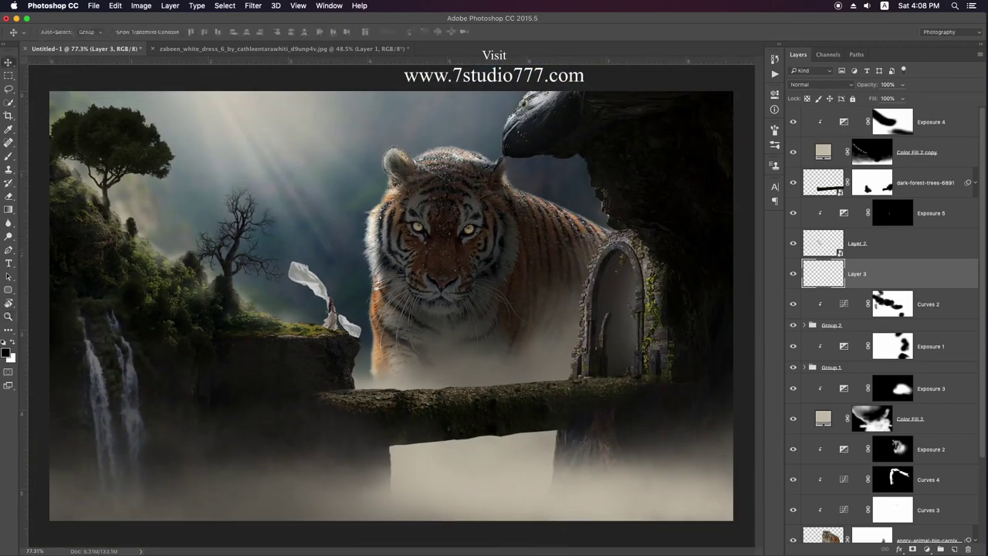
{"action": "left_click", "coordinate": [927, 548]}
- Add an Exposure 6 layer with lowered exposure and paint a stroke on its mask
{"action": "left_click", "coordinate": [925, 410]}
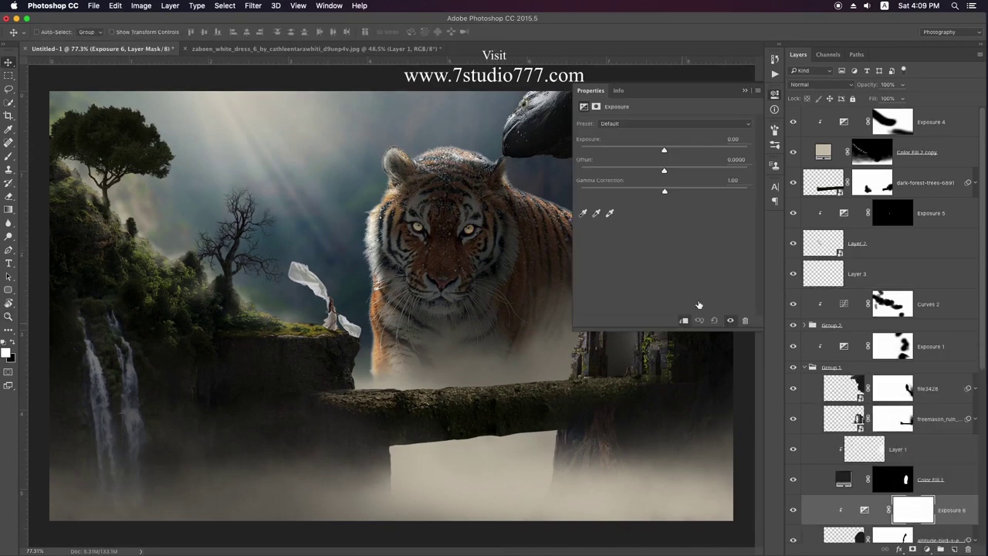
{"action": "left_click_drag", "start_coordinate": [631, 151], "coordinate": [633, 151]}
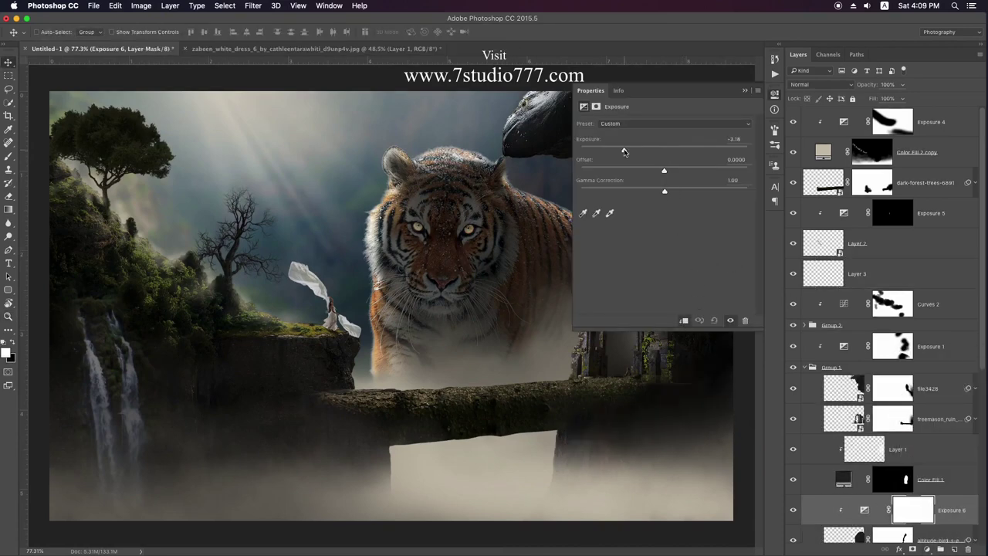
{"action": "left_click", "coordinate": [745, 91]}
{"action": "key", "text": "b"}
{"action": "right_click", "coordinate": [638, 376]}
{"action": "left_click", "coordinate": [607, 370]}
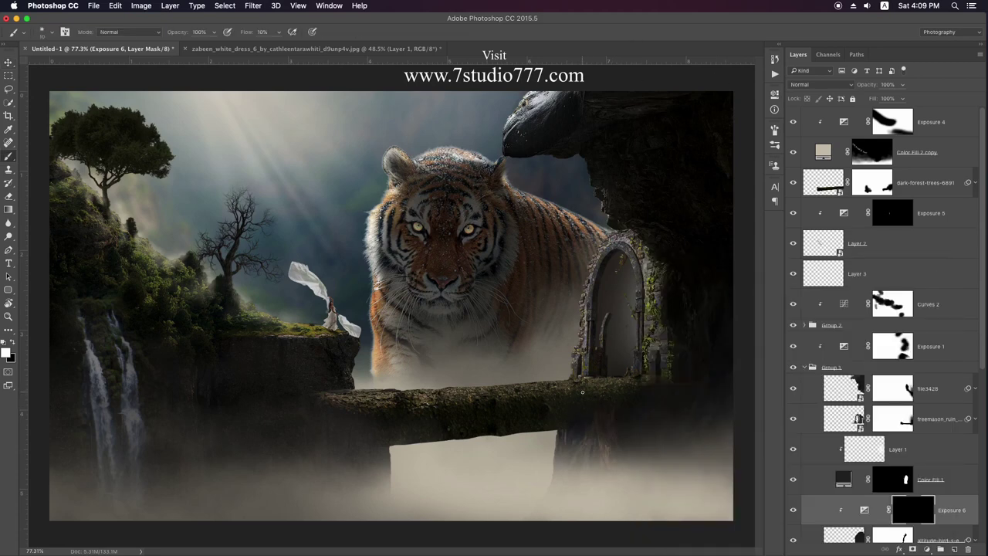
{"action": "left_click_drag", "start_coordinate": [569, 412], "coordinate": [660, 415]}
{"action": "key", "text": "v"}
- Add a clipped Curves 5 on dark-forest-trees-6891 with the top point lowered, masking it off the fog under the tiger
{"action": "right_click", "coordinate": [567, 395]}
{"action": "left_click", "coordinate": [566, 397]}
{"action": "left_click", "coordinate": [927, 549]}
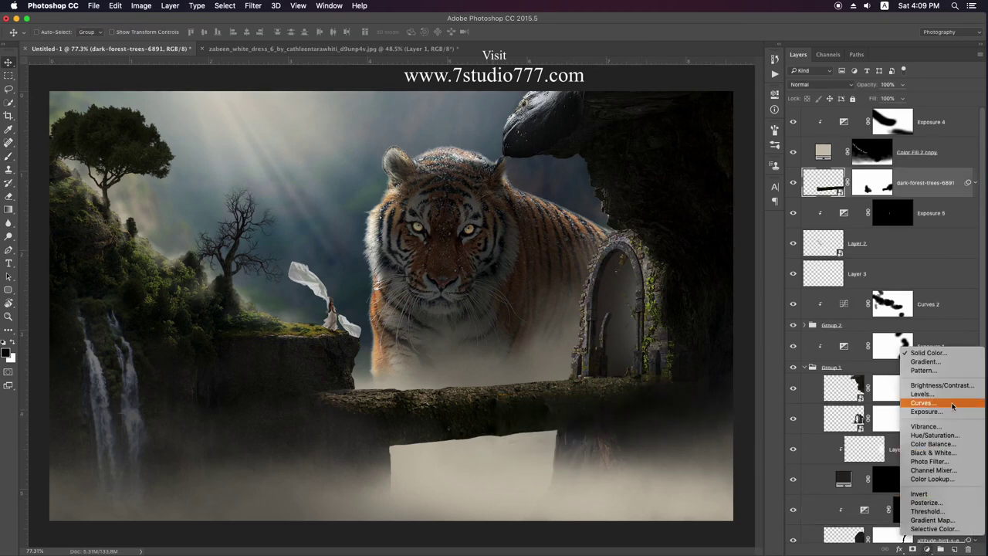
{"action": "left_click", "coordinate": [941, 405]}
{"action": "left_click_drag", "start_coordinate": [737, 146], "coordinate": [754, 233]}
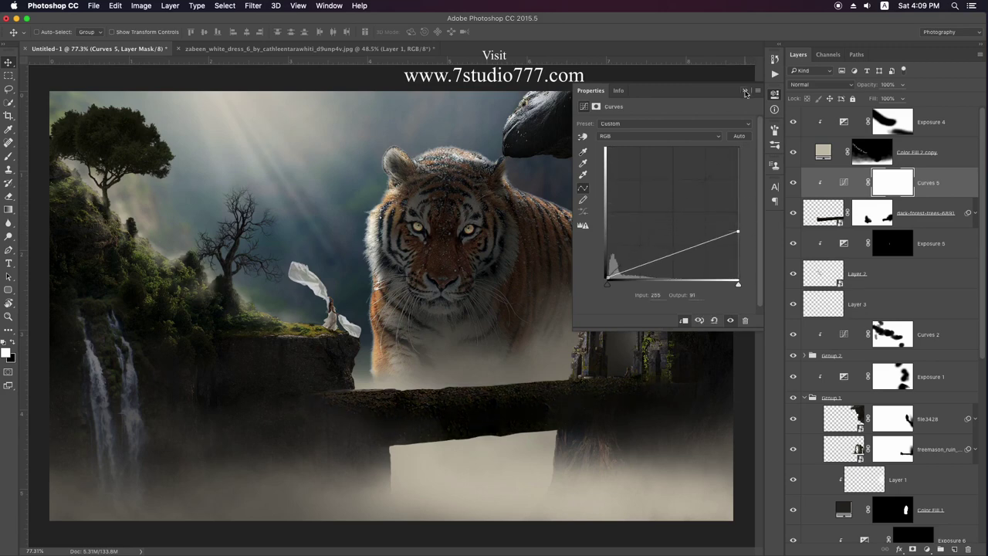
{"action": "left_click", "coordinate": [745, 92]}
{"action": "key", "text": "b"}
{"action": "left_click_drag", "start_coordinate": [632, 356], "coordinate": [417, 361]}
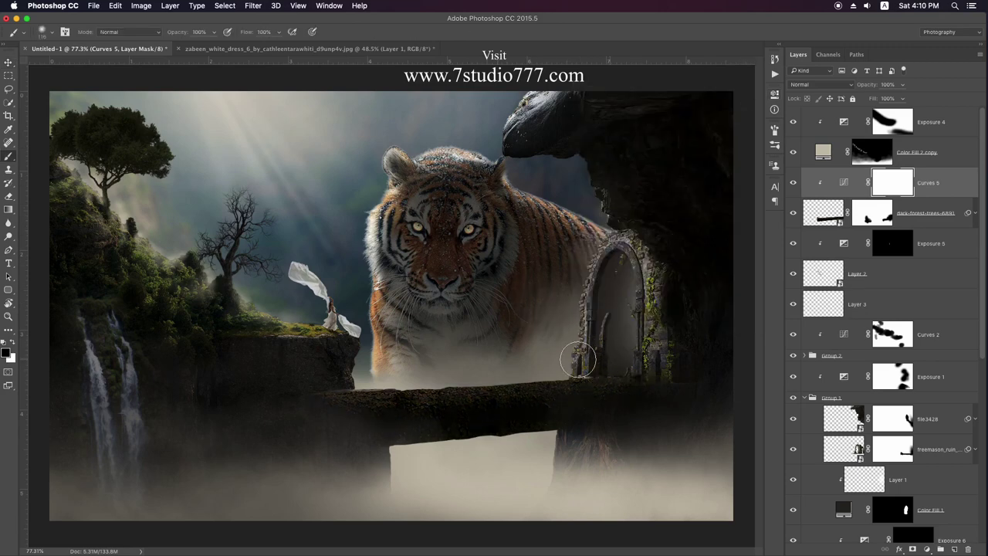
- Zoom out to the whole composite and select the tiger layer
{"action": "key", "text": "z"}
{"action": "left_click_drag", "start_coordinate": [474, 345], "coordinate": [462, 314]}
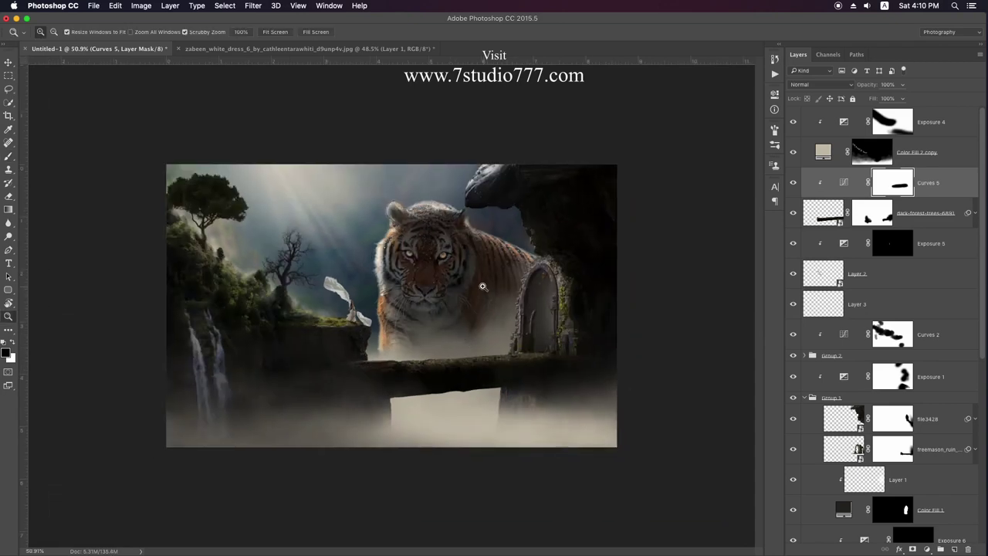
{"action": "key", "text": "v"}
{"action": "left_click", "coordinate": [462, 314], "text": "ctrl"}
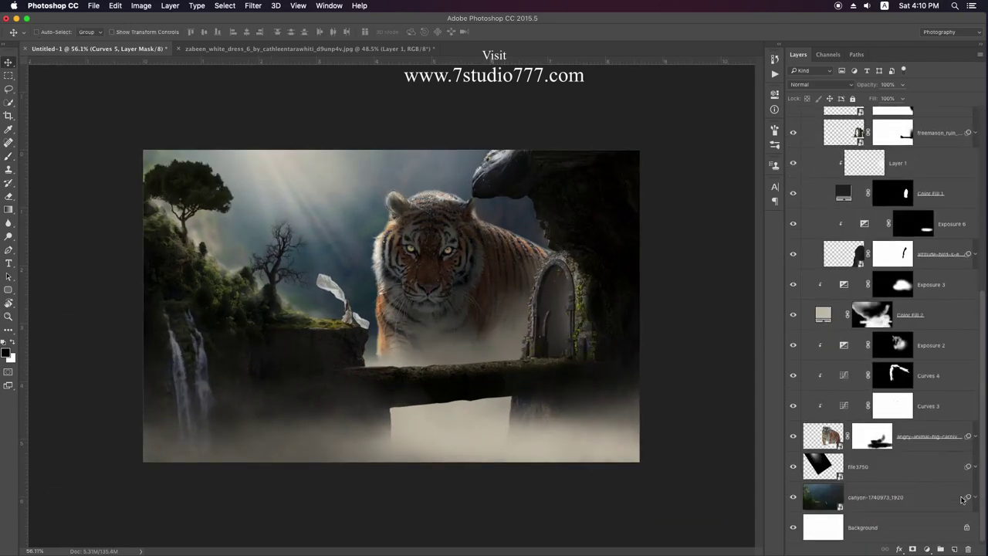
{"action": "left_click", "coordinate": [254, 5]}
- Start a Field Blur on the tiger with a zero-blur pin on its face and pins beside it and on its chest
{"action": "left_click", "coordinate": [393, 137]}
{"action": "left_click_drag", "start_coordinate": [436, 305], "coordinate": [477, 252]}
{"action": "left_click_drag", "start_coordinate": [911, 93], "coordinate": [885, 93]}
{"action": "left_click", "coordinate": [565, 275]}
{"action": "left_click", "coordinate": [480, 327]}
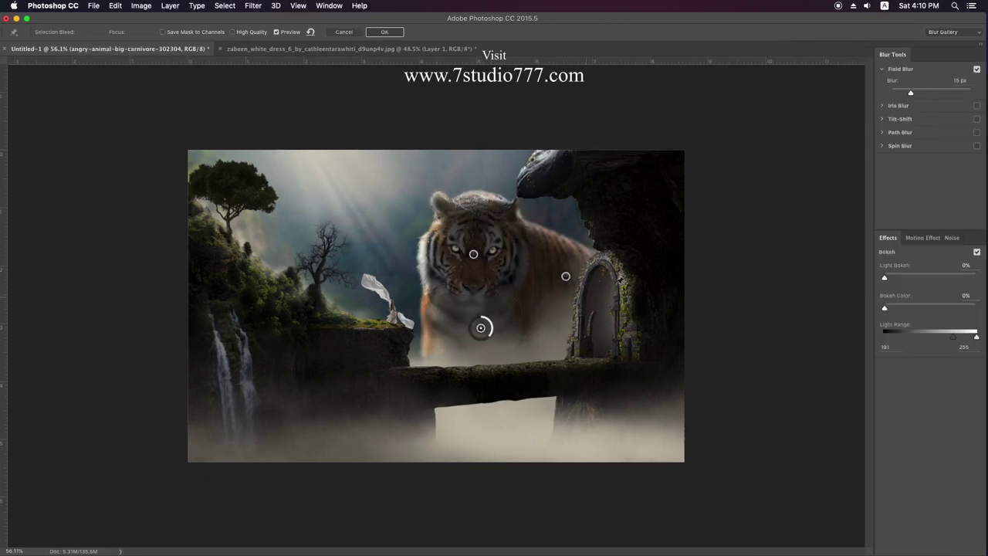
- Add pins on the tiger's side, forehead, head and chest at 2, 2, 0 and 3 px, then apply the blur
{"action": "left_click", "coordinate": [427, 243]}
{"action": "type", "text": "2"}
{"action": "left_click", "coordinate": [476, 196]}
{"action": "type", "text": "2"}
{"action": "left_click", "coordinate": [435, 196]}
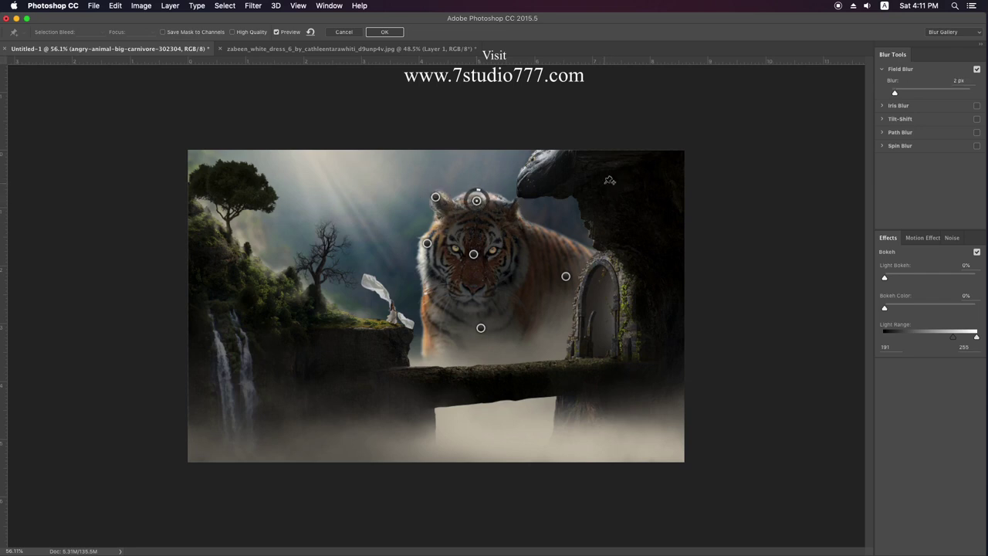
{"action": "left_click", "coordinate": [472, 300]}
{"action": "type", "text": "0"}
{"action": "left_click", "coordinate": [428, 316]}
{"action": "type", "text": "3"}
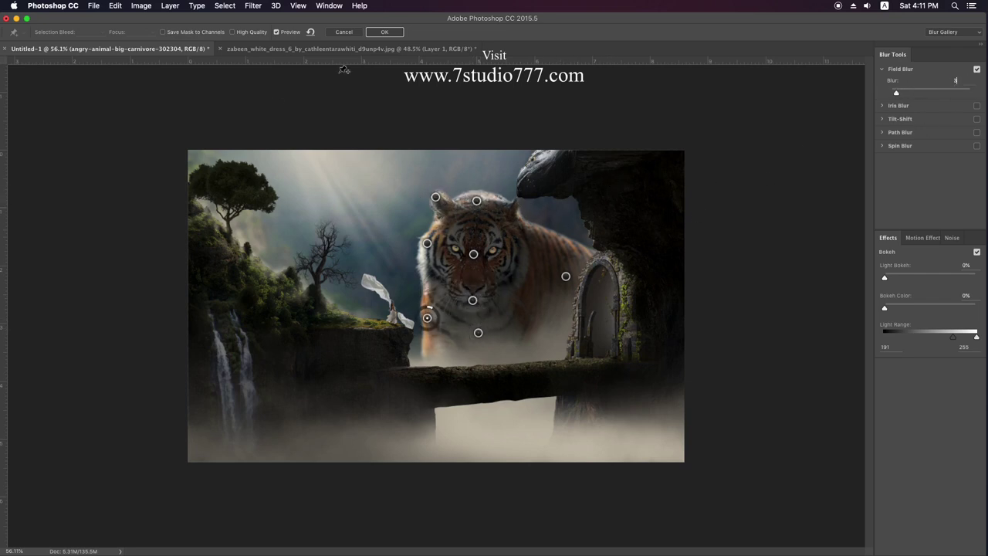
{"action": "key", "text": "Return"}
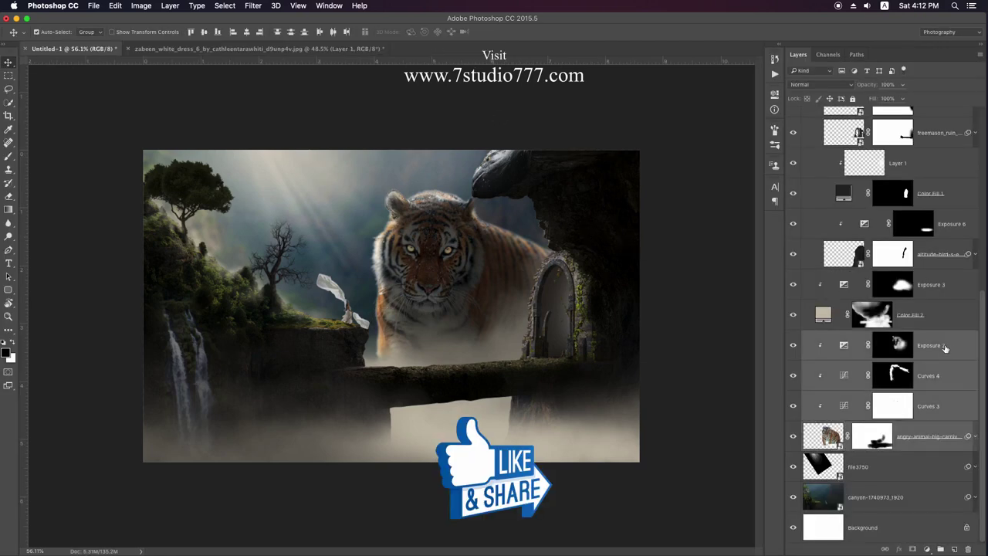
- Group the selected layers into Group 3 and duplicate the fog fill below it, hidden by a black mask
{"action": "key", "text": "ctrl+g"}
{"action": "left_click_drag", "start_coordinate": [872, 424], "coordinate": [882, 456]}
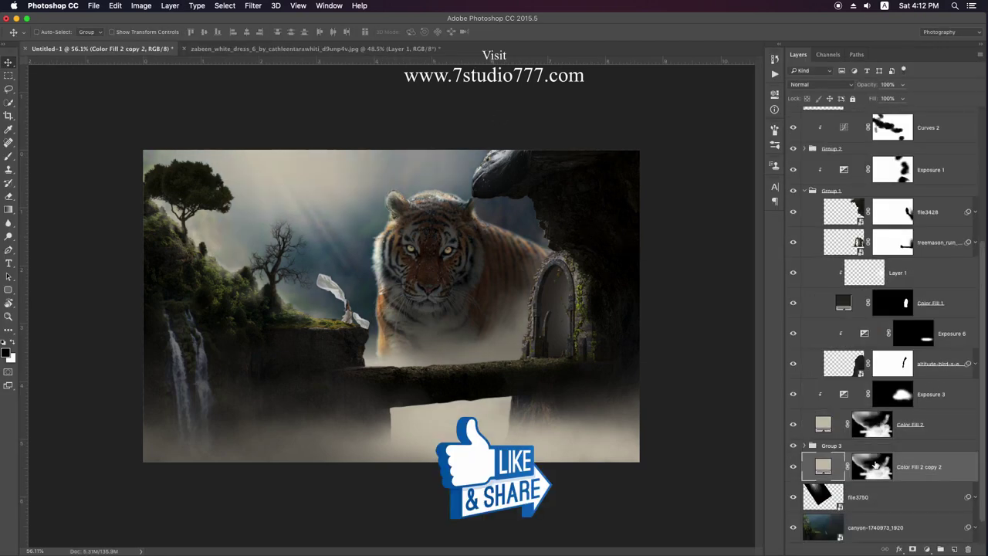
{"action": "key", "text": "x"}
{"action": "key", "text": "alt+BackSpace"}
- Paint white haze into the upper sky with a cloud brush at 10% flow
{"action": "key", "text": "b"}
{"action": "right_click", "coordinate": [556, 234]}
{"action": "key", "text": "Return"}
{"action": "key", "text": "x"}
{"action": "key", "text": "shift+1"}
{"action": "key", "text": "bracketright"}
{"action": "key", "text": "bracketright"}
{"action": "key", "text": "bracketright"}
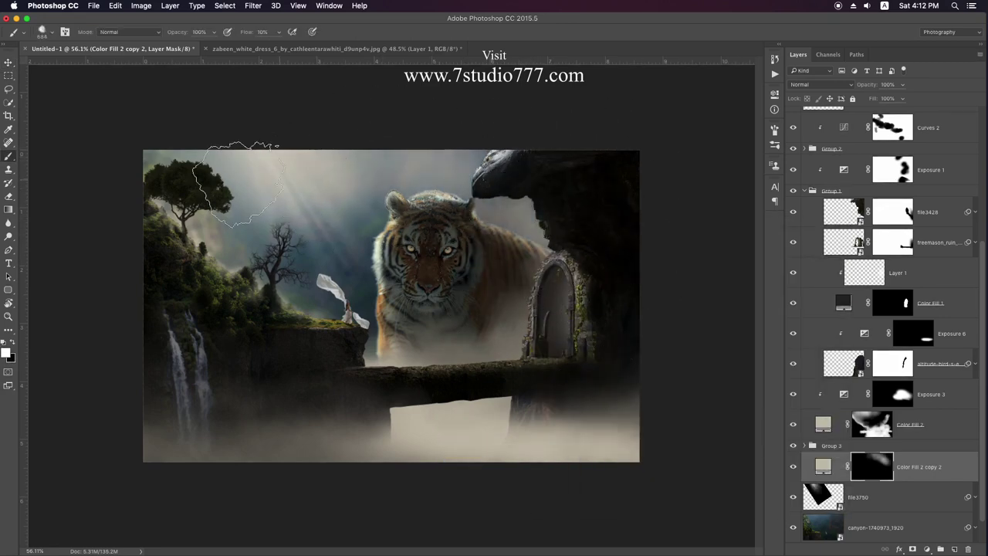
{"action": "left_click_drag", "start_coordinate": [176, 158], "coordinate": [518, 169]}
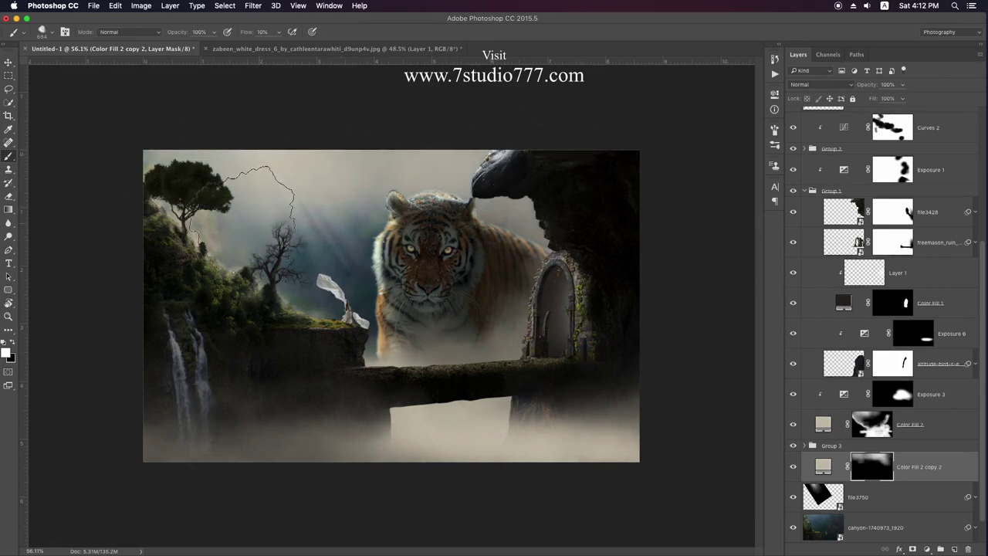
- Paint more haze over the tiger with a smaller brush, then switch to black for refining
{"action": "key", "text": "bracketleft"}
{"action": "key", "text": "bracketleft"}
{"action": "key", "text": "bracketleft"}
{"action": "mouse_move", "coordinate": [331, 178]}
{"action": "left_mouse_down"}
{"action": "mouse_move", "coordinate": [268, 274]}
{"action": "mouse_move", "coordinate": [478, 216]}
{"action": "left_mouse_up"}
{"action": "key", "text": "x"}
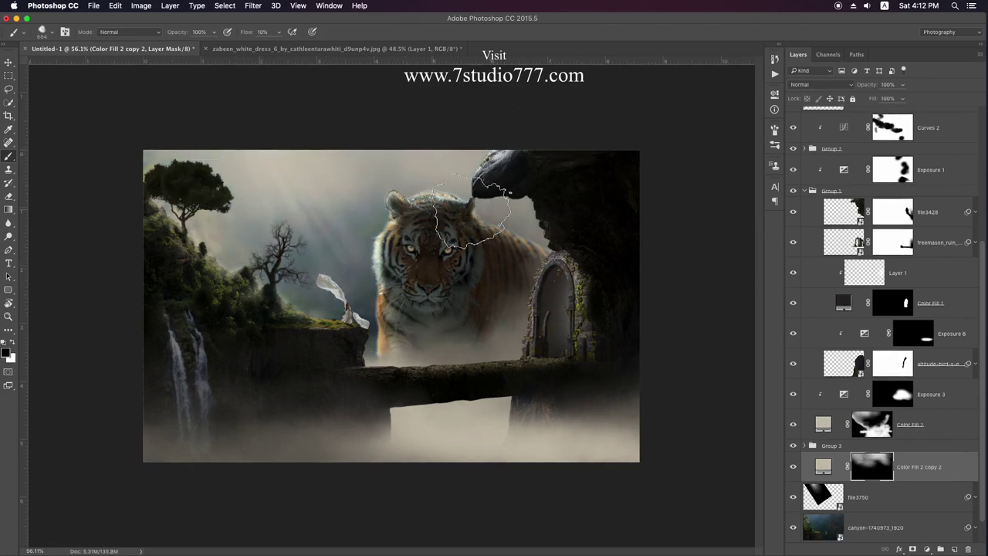
{"action": "key", "text": "bracketright"}
{"action": "key", "text": "bracketright"}
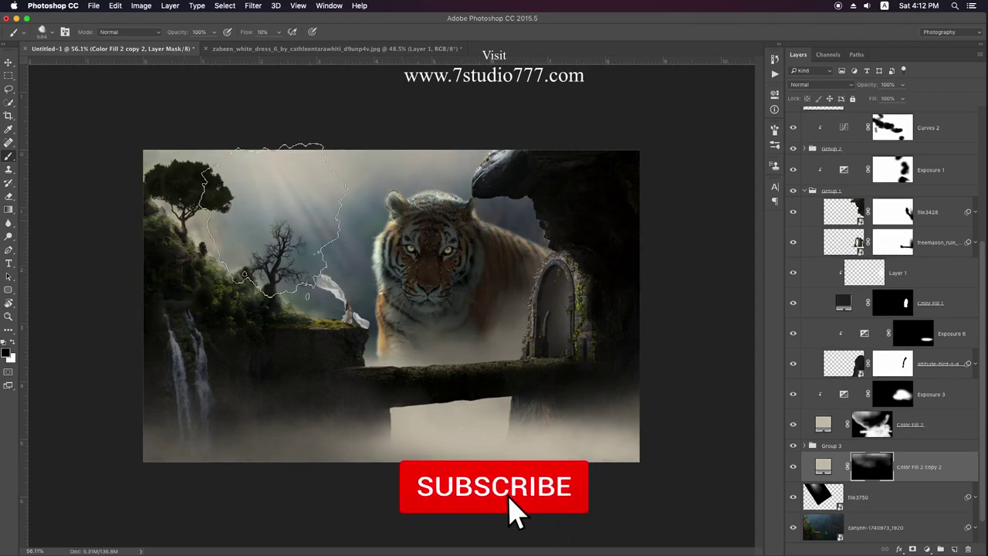
{"action": "key", "text": "v"}
{"action": "scroll", "coordinate": [944, 133], "scroll_direction": "up", "scroll_amount": 3}
{"action": "scroll", "coordinate": [944, 133], "scroll_direction": "up", "scroll_amount": 2}
- Add a brightening Curves 6 with an inverted mask painted into the upper-left sky above the tree
{"action": "left_click", "coordinate": [928, 548]}
{"action": "left_click", "coordinate": [899, 404]}
{"action": "left_click_drag", "start_coordinate": [668, 189], "coordinate": [665, 183]}
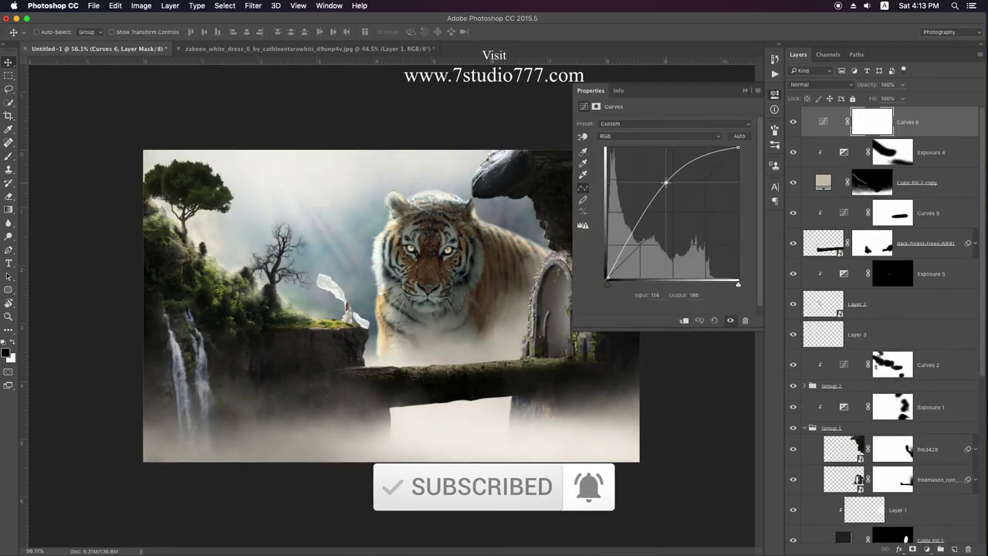
{"action": "left_click", "coordinate": [745, 90]}
{"action": "key", "text": "ctrl+i"}
{"action": "key", "text": "b"}
{"action": "right_click", "coordinate": [468, 212]}
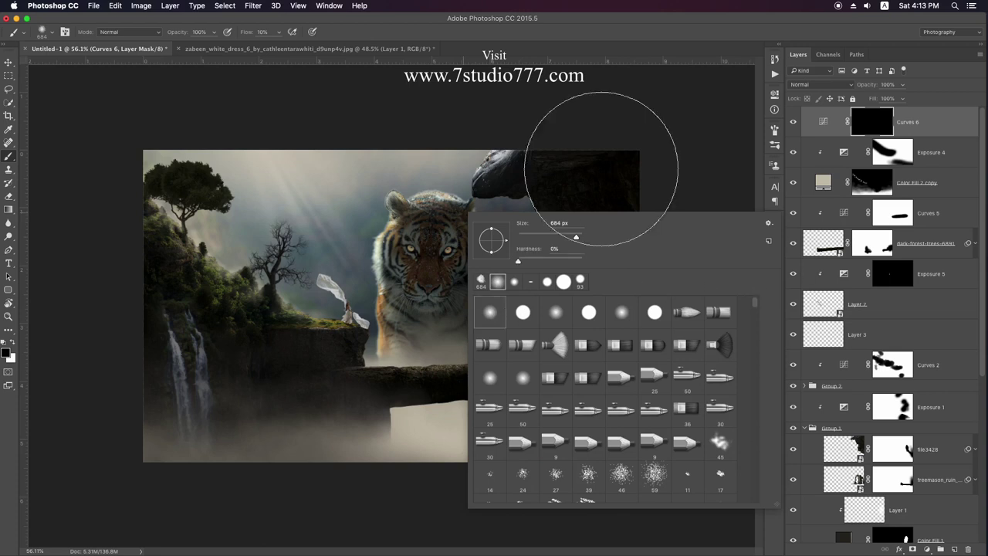
{"action": "key", "text": "Return"}
{"action": "left_click", "coordinate": [285, 176]}
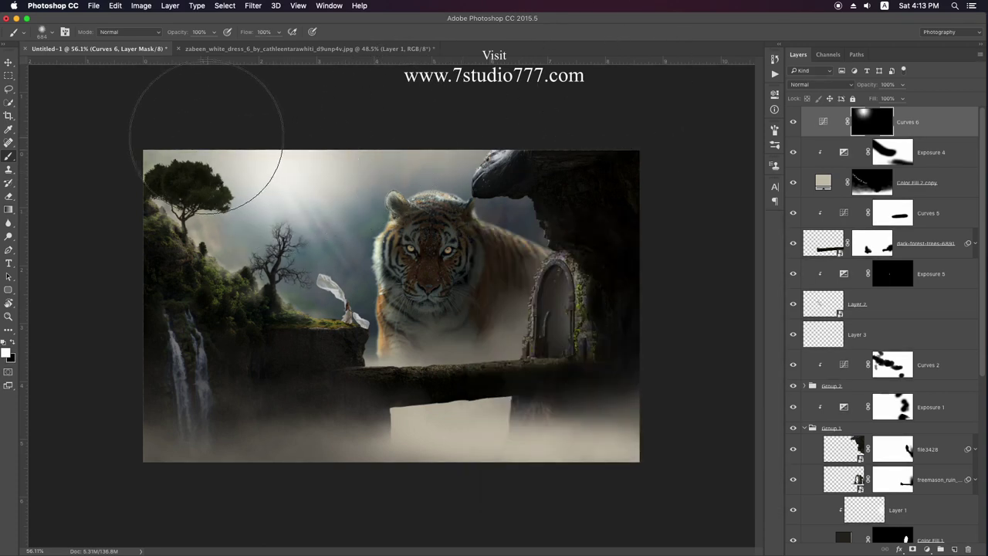
{"action": "left_click_drag", "start_coordinate": [213, 155], "coordinate": [353, 132]}
- Brighten the girl's Layer 2 fabric with Levels, setting the white input to 193
{"action": "key", "text": "v"}
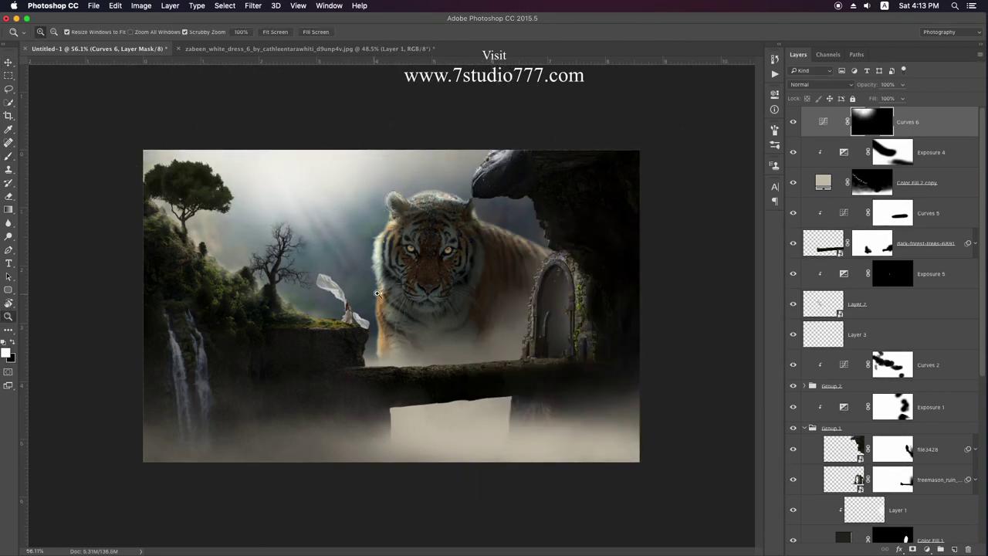
{"action": "key", "text": "ctrl+0"}
{"action": "left_click", "coordinate": [861, 301]}
{"action": "key", "text": "ctrl+l"}
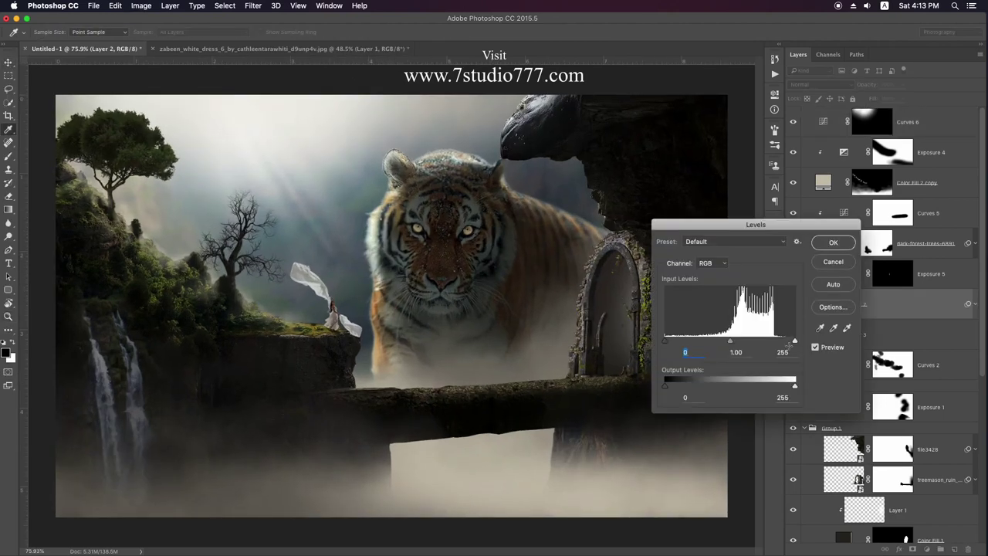
{"action": "left_click_drag", "start_coordinate": [769, 344], "coordinate": [768, 344]}
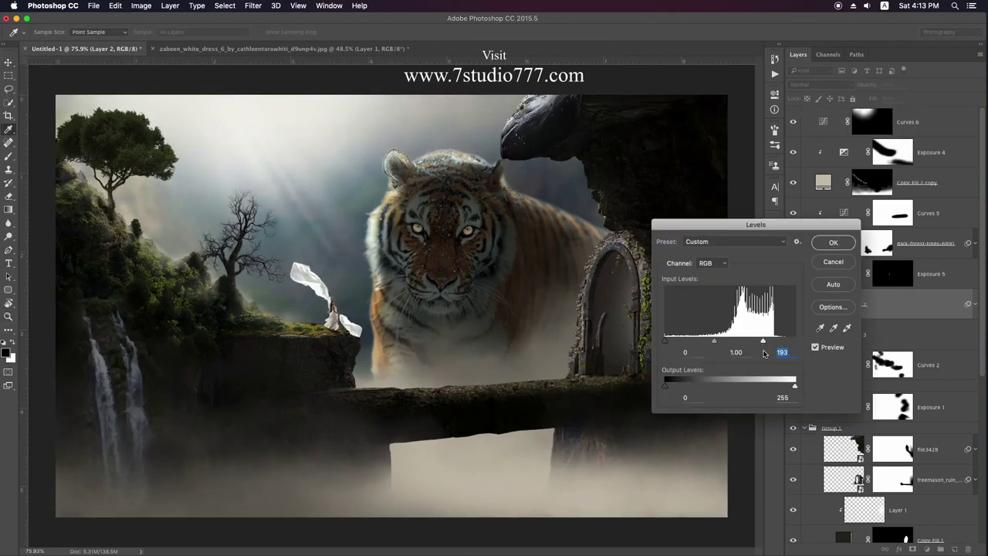
{"action": "key", "text": "Return"}
{"action": "scroll", "coordinate": [494, 378], "scroll_direction": "down", "scroll_amount": 1}
- Add a brightening Curves on the dark-forest-trees-6891 rocks and toggle Group 1 to compare
{"action": "key", "text": "v"}
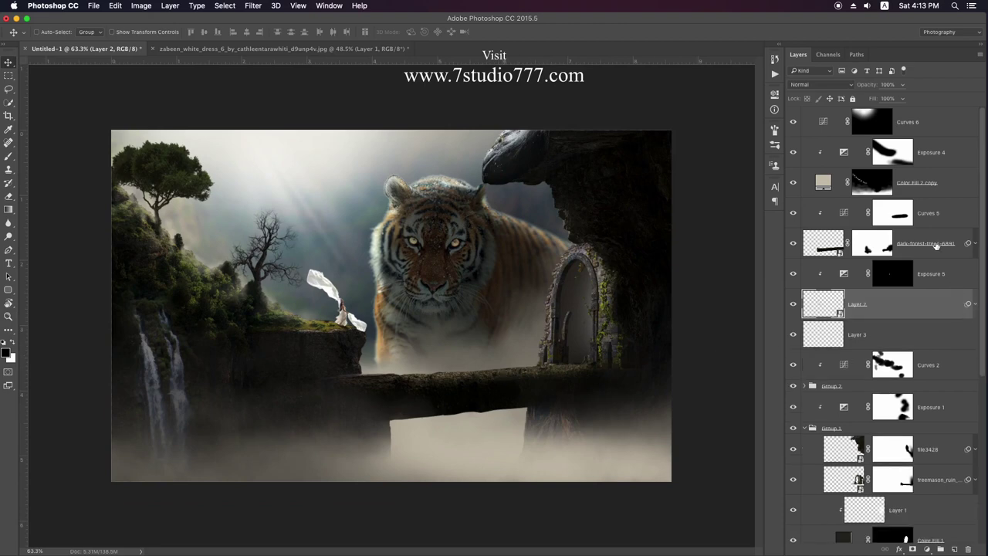
{"action": "left_click", "coordinate": [936, 251]}
{"action": "left_click", "coordinate": [926, 548]}
{"action": "left_click", "coordinate": [937, 404]}
{"action": "left_click_drag", "start_coordinate": [679, 207], "coordinate": [673, 166]}
{"action": "left_click", "coordinate": [744, 90]}
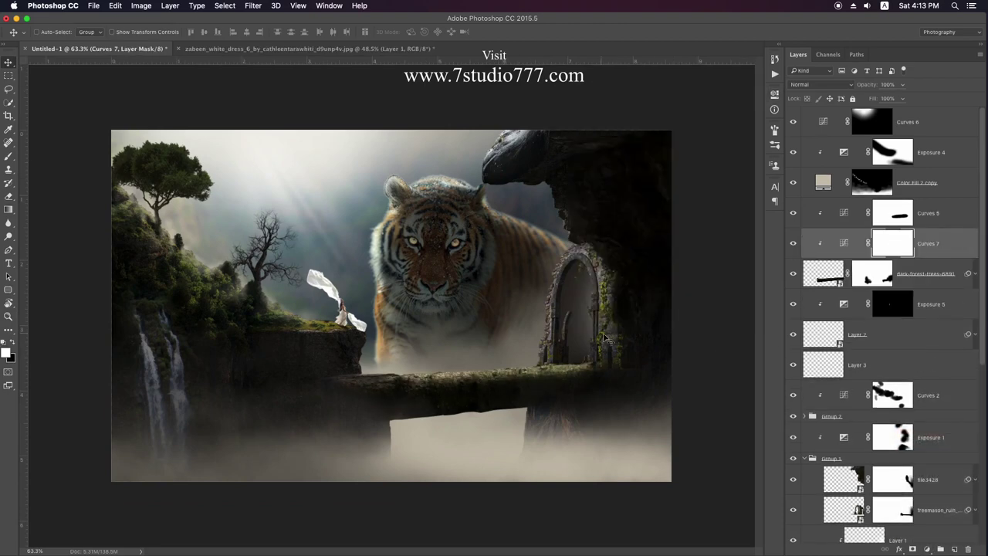
{"action": "left_click", "coordinate": [803, 458]}
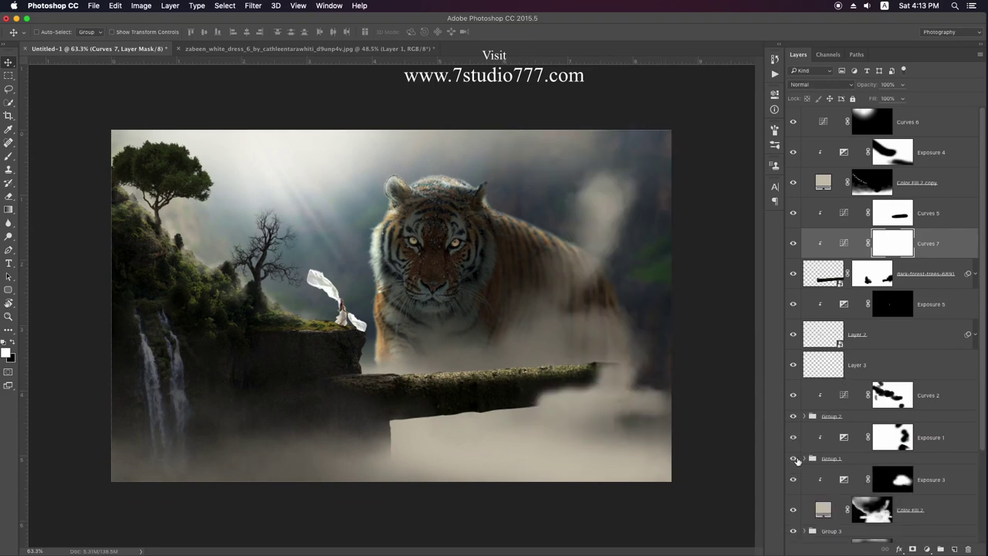
{"action": "left_click", "coordinate": [793, 458]}
{"action": "left_click", "coordinate": [831, 458]}
- Add Curves 8 (input 141, output 180) above Group 1, masked to brighten only the arch doorway
{"action": "left_click", "coordinate": [926, 548]}
{"action": "left_click", "coordinate": [923, 402]}
{"action": "left_click_drag", "start_coordinate": [678, 207], "coordinate": [678, 171]}
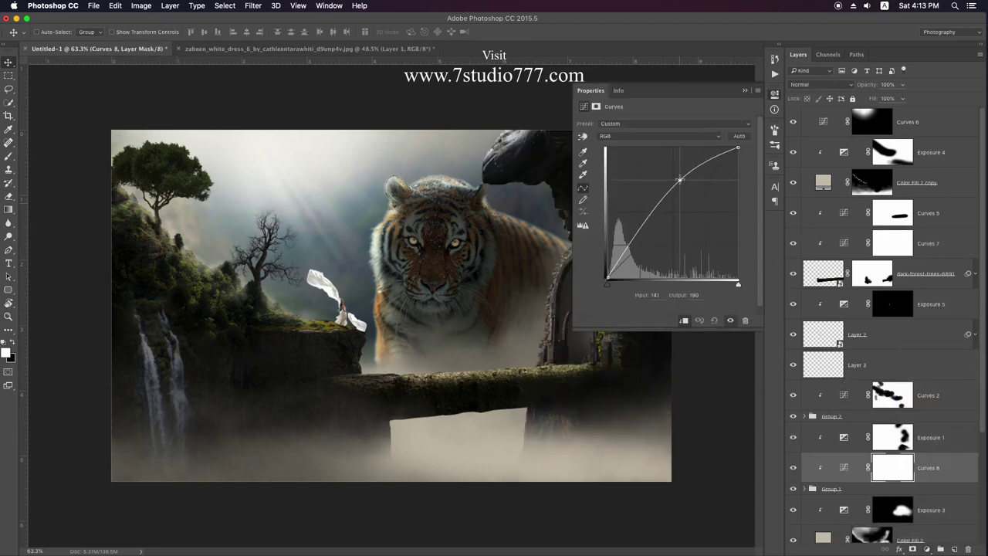
{"action": "left_click", "coordinate": [745, 91]}
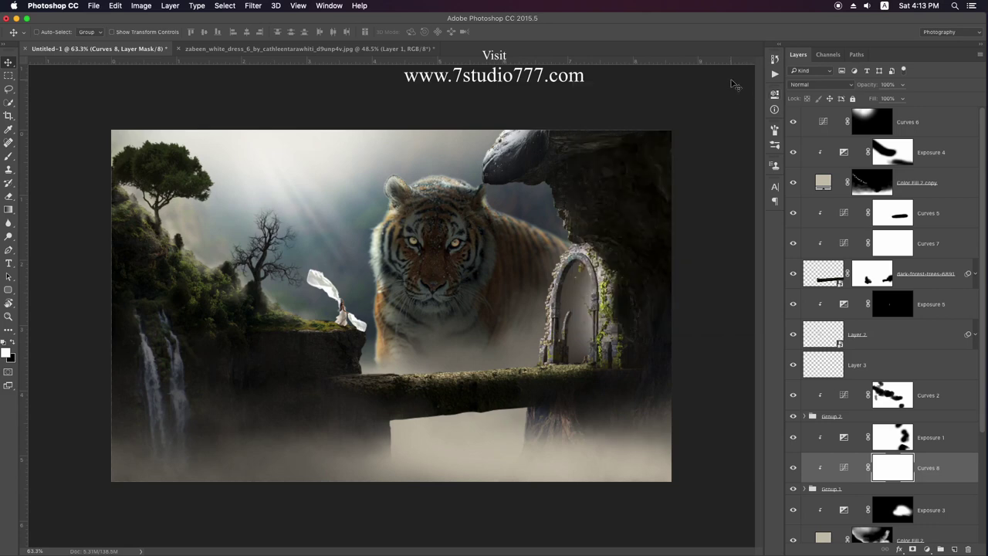
{"action": "key", "text": "ctrl+i"}
{"action": "key", "text": "b"}
{"action": "mouse_move", "coordinate": [564, 260]}
{"action": "left_mouse_down"}
{"action": "mouse_move", "coordinate": [540, 338]}
{"action": "mouse_move", "coordinate": [574, 278]}
{"action": "mouse_move", "coordinate": [626, 271]}
{"action": "left_mouse_up"}
{"action": "key", "text": "x"}
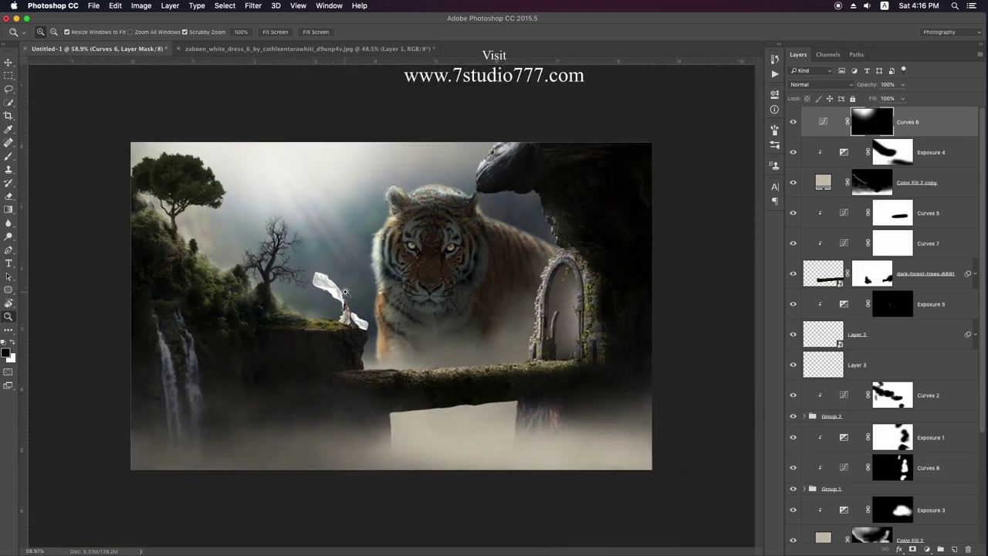
{"action": "key", "text": "v"}
{"action": "right_click", "coordinate": [302, 326]}
{"action": "left_click", "coordinate": [347, 340]}
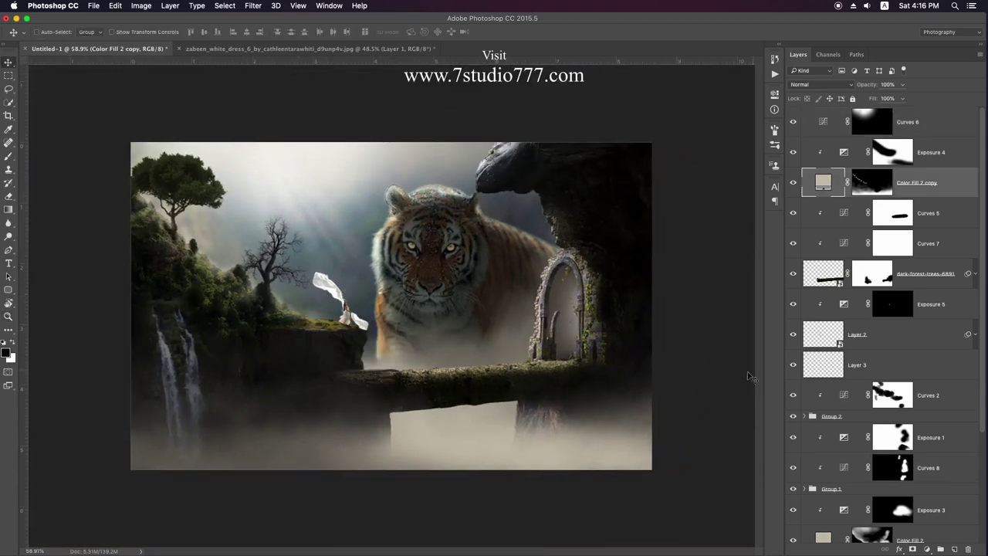
- Add a brightening Curves layer above Group 2 with an inverted mask and a 10%-flow brush
{"action": "left_click", "coordinate": [831, 416]}
{"action": "right_click", "coordinate": [865, 421]}
{"action": "key", "text": "Escape"}
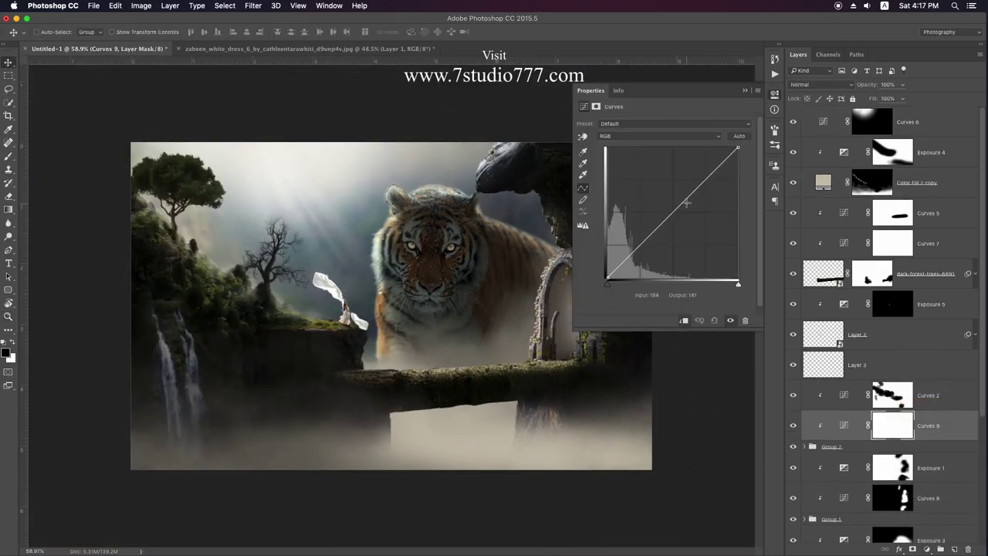
{"action": "left_click_drag", "start_coordinate": [687, 204], "coordinate": [686, 168]}
{"action": "left_click", "coordinate": [741, 102]}
{"action": "key", "text": "ctrl+i"}
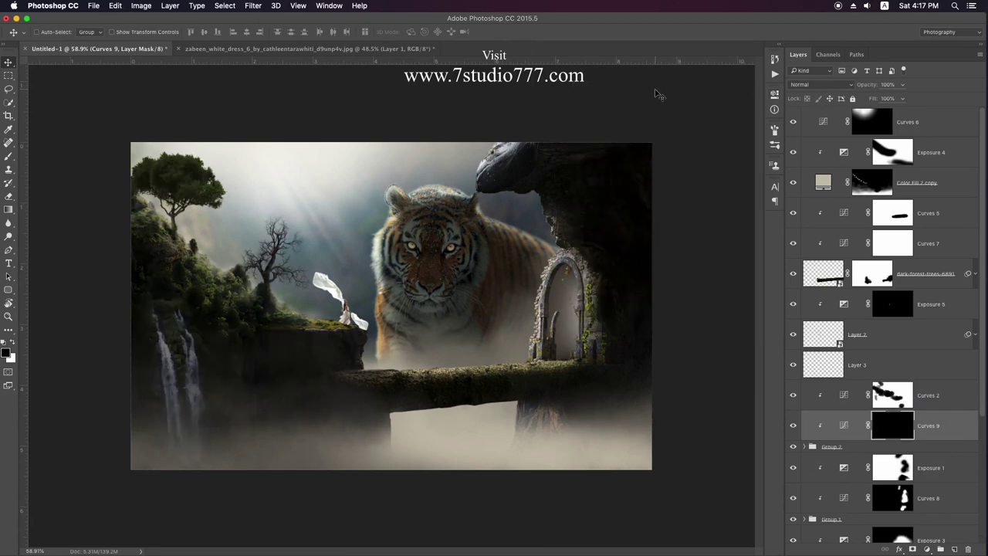
{"action": "key", "text": "b"}
{"action": "right_click", "coordinate": [437, 318]}
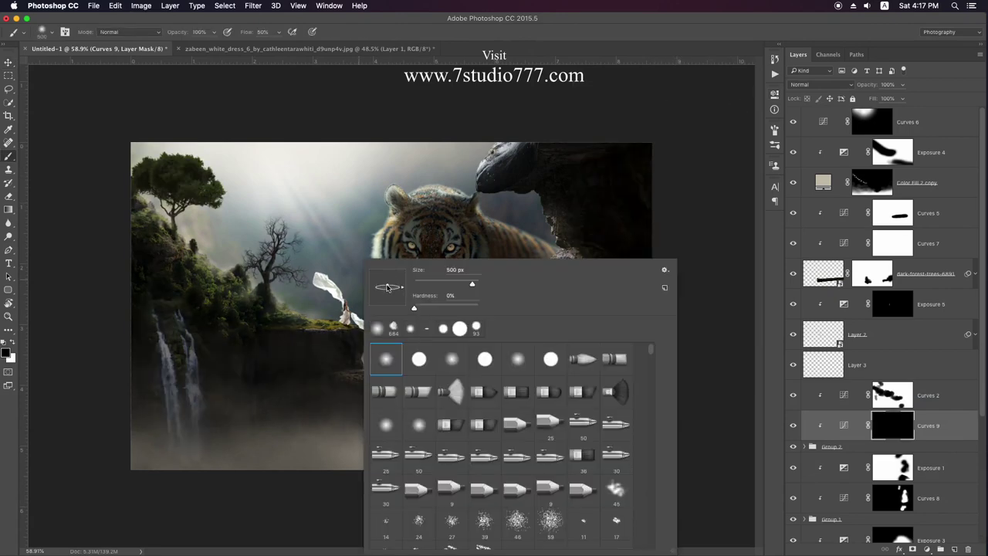
{"action": "key", "text": "Return"}
{"action": "key", "text": "shift+1"}
{"action": "left_click_drag", "start_coordinate": [351, 323], "coordinate": [331, 337]}
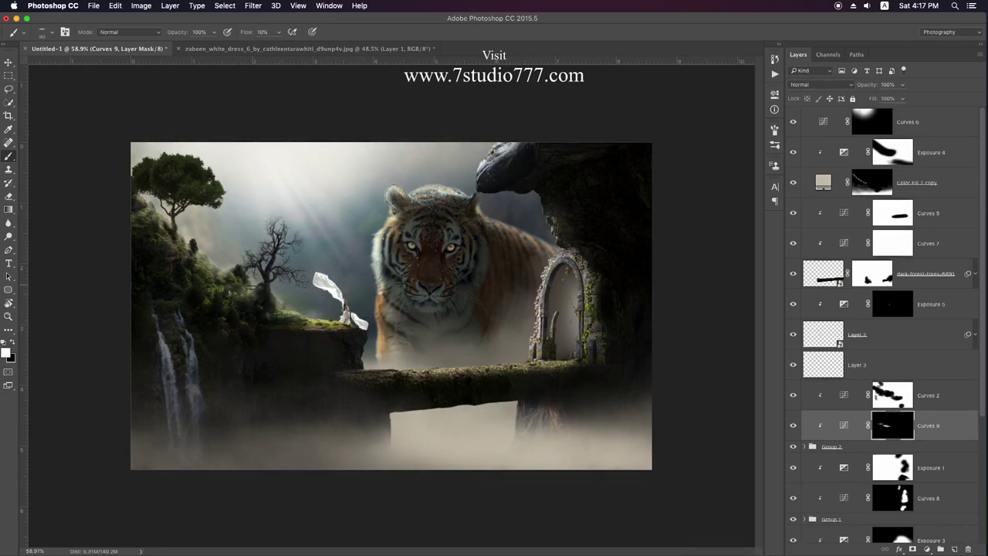
- Add a FoggyNight.3DL Color Lookup layer at the top of the stack with 28% fill
{"action": "key", "text": "v"}
{"action": "left_click", "coordinate": [918, 122]}
{"action": "left_click", "coordinate": [925, 548]}
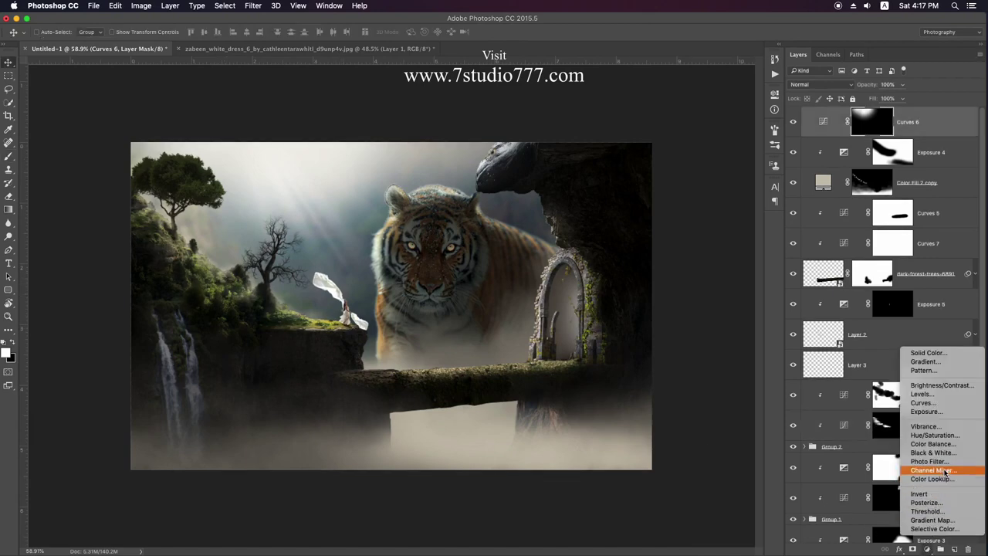
{"action": "left_click", "coordinate": [934, 468]}
{"action": "left_click", "coordinate": [664, 123]}
{"action": "left_click", "coordinate": [663, 245]}
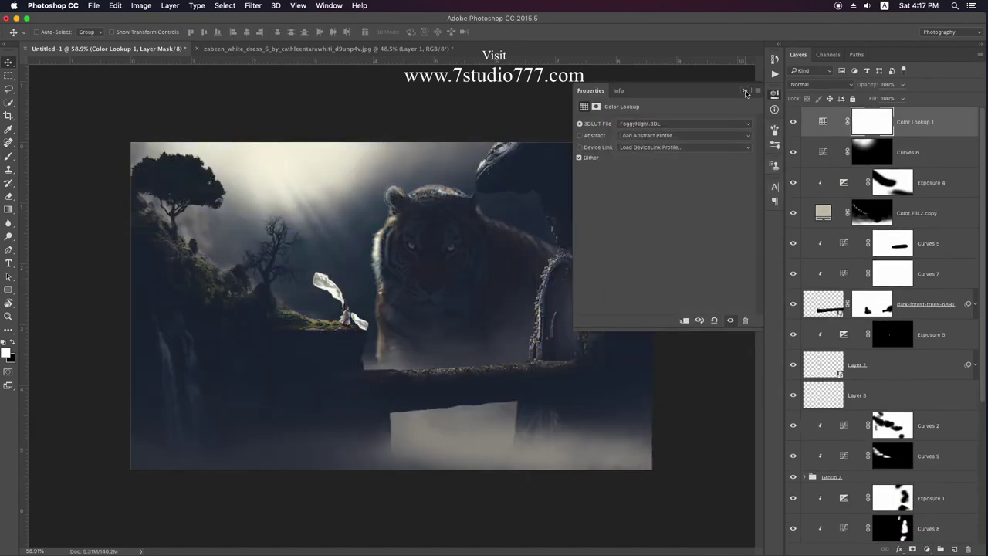
{"action": "left_click", "coordinate": [745, 90]}
{"action": "type", "text": "28"}
{"action": "key", "text": "Return"}
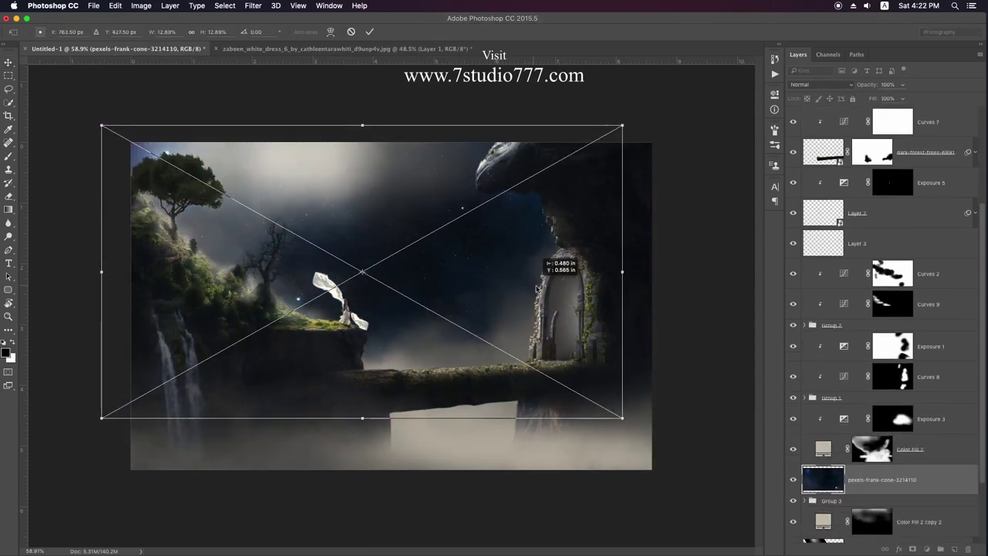
- Commit the star image, set it to Screen, and shift its hue to orange-red (Hue +176, Sat +78)
{"action": "key", "text": "Return"}
{"action": "key", "text": "alt+shift+s"}
{"action": "key", "text": "ctrl+u"}
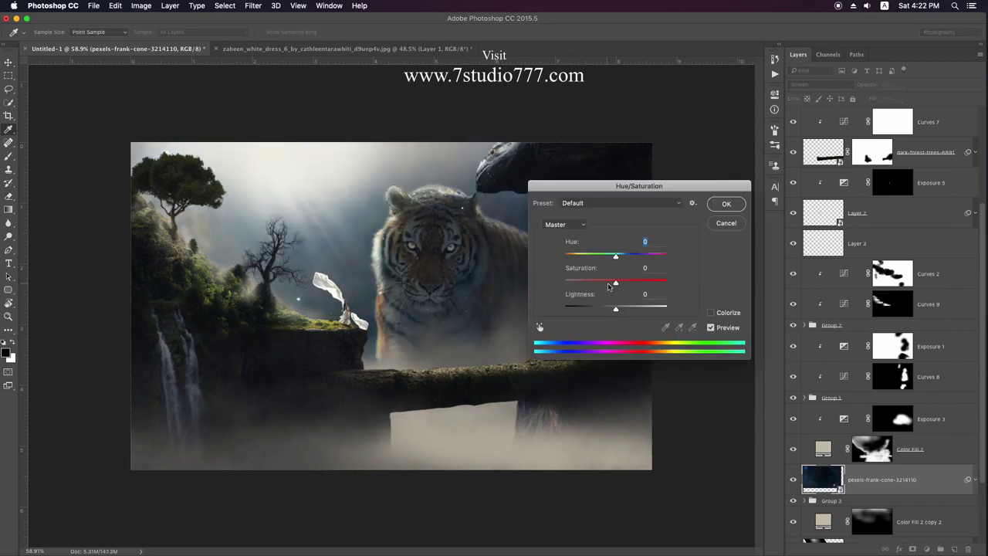
{"action": "left_click_drag", "start_coordinate": [640, 256], "coordinate": [667, 257]}
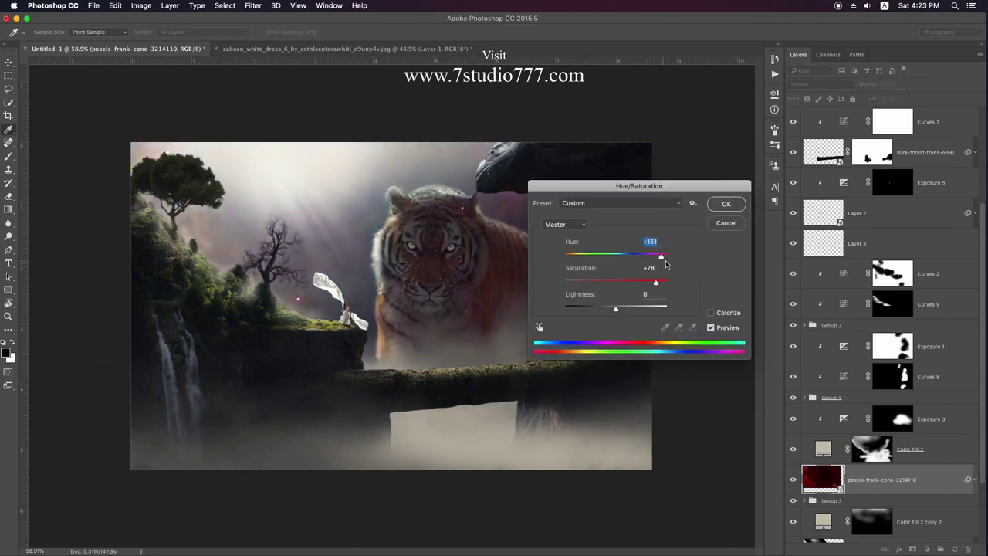
{"action": "left_click", "coordinate": [726, 205]}
- Apply Levels 28 / 1.00 / 178 to the star image for contrast and pick an orange fill hue
{"action": "key", "text": "ctrl+l"}
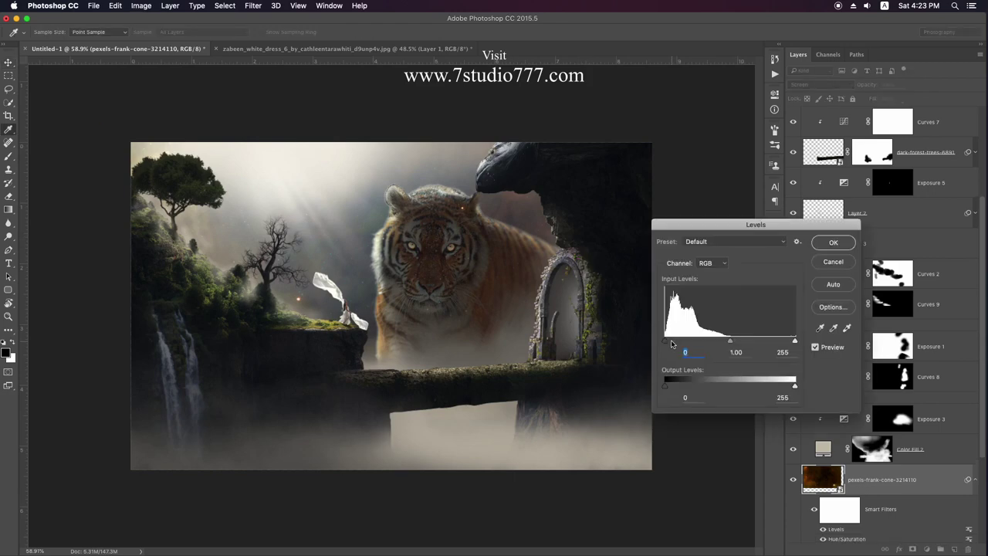
{"action": "left_click_drag", "start_coordinate": [665, 340], "coordinate": [684, 343]}
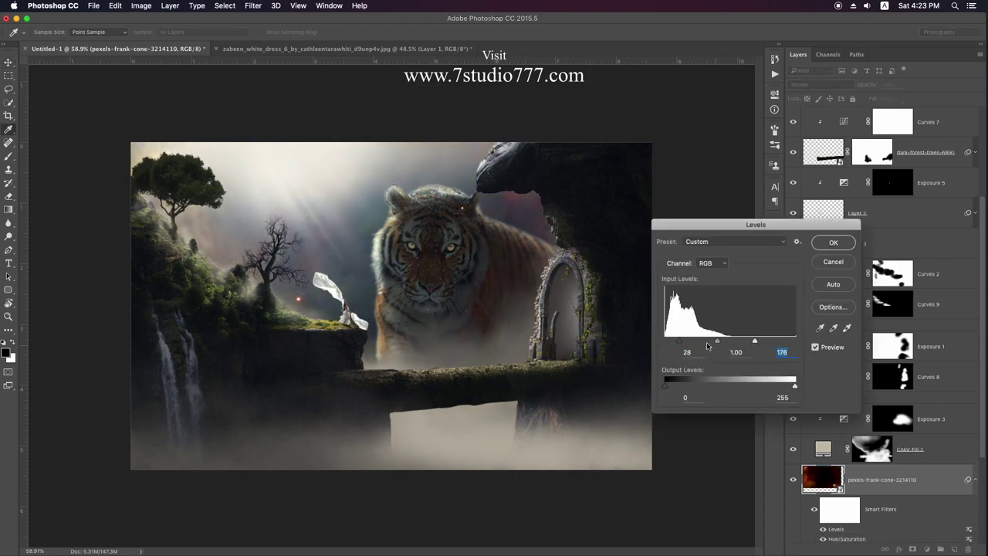
{"action": "key", "text": "Return"}
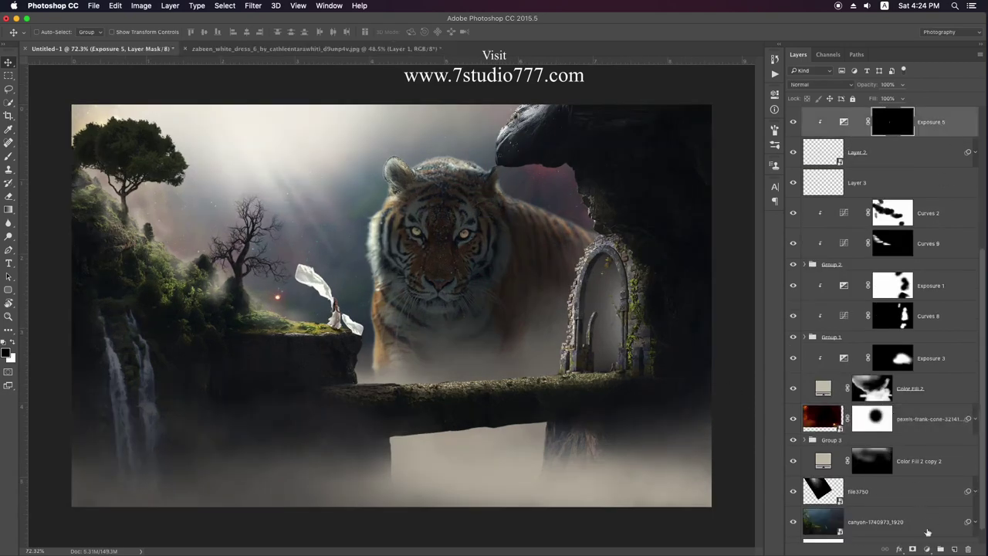
{"action": "mouse_move", "coordinate": [711, 416]}
{"action": "left_mouse_down"}
{"action": "mouse_move", "coordinate": [710, 398]}
{"action": "mouse_move", "coordinate": [710, 408]}
{"action": "left_mouse_up"}
- Create an orange Linear Dodge (Add) colour fill with its mask inverted to hide it
{"action": "left_click", "coordinate": [640, 288]}
{"action": "left_click", "coordinate": [804, 284]}
{"action": "left_click", "coordinate": [820, 84]}
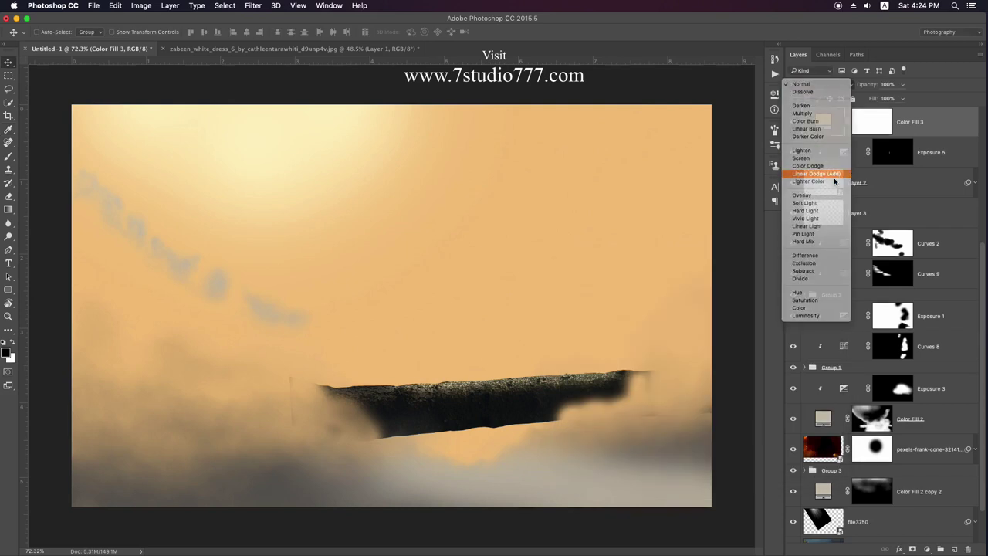
{"action": "left_click", "coordinate": [818, 186]}
{"action": "left_click", "coordinate": [854, 123]}
{"action": "key", "text": "ctrl+i"}
- Set the fill to 71% opacity and ready a white brush sized to the tiger's eyes
{"action": "key", "text": "b"}
{"action": "key", "text": "x"}
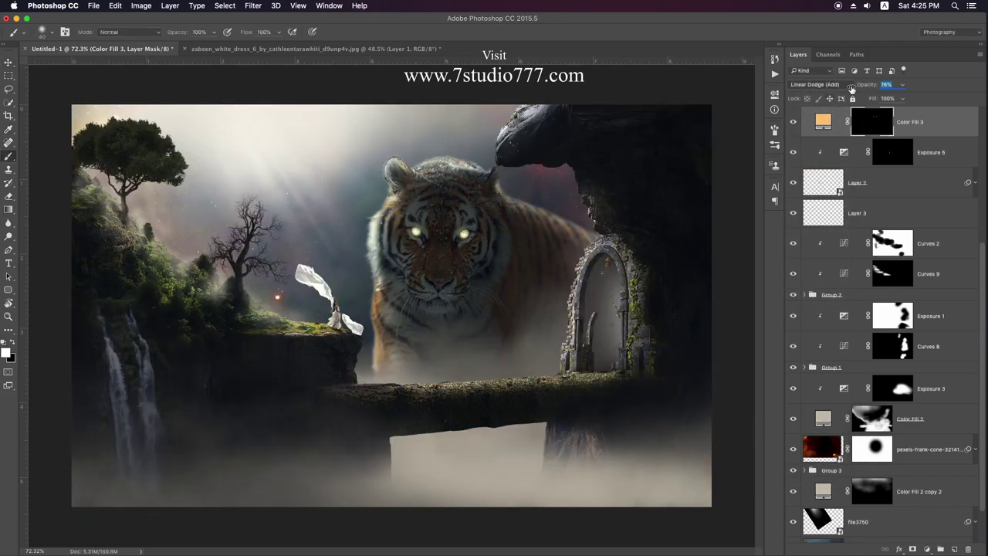
{"action": "type", "text": "71"}
{"action": "key", "text": "Return"}
{"action": "left_click_drag", "start_coordinate": [491, 238], "coordinate": [463, 233]}
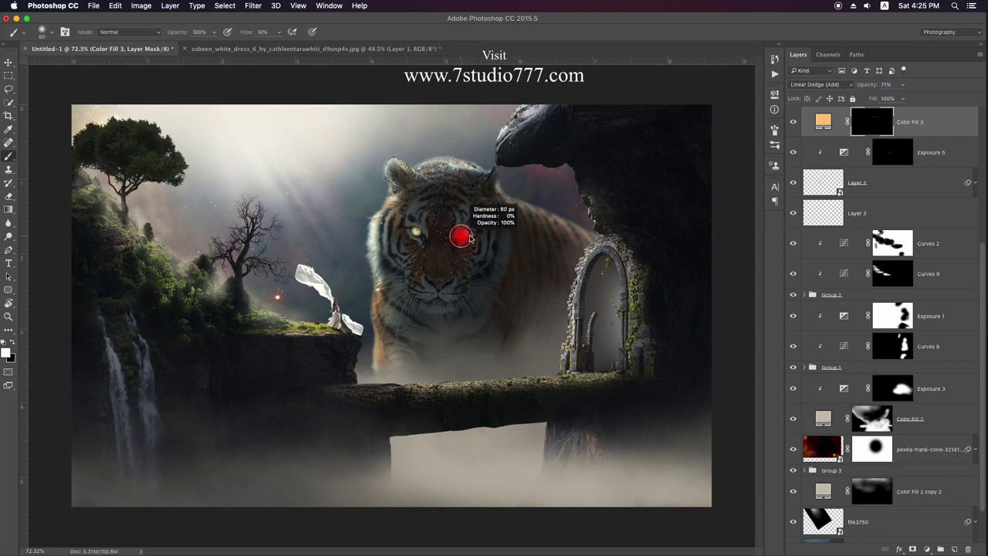
{"action": "key", "text": "v"}
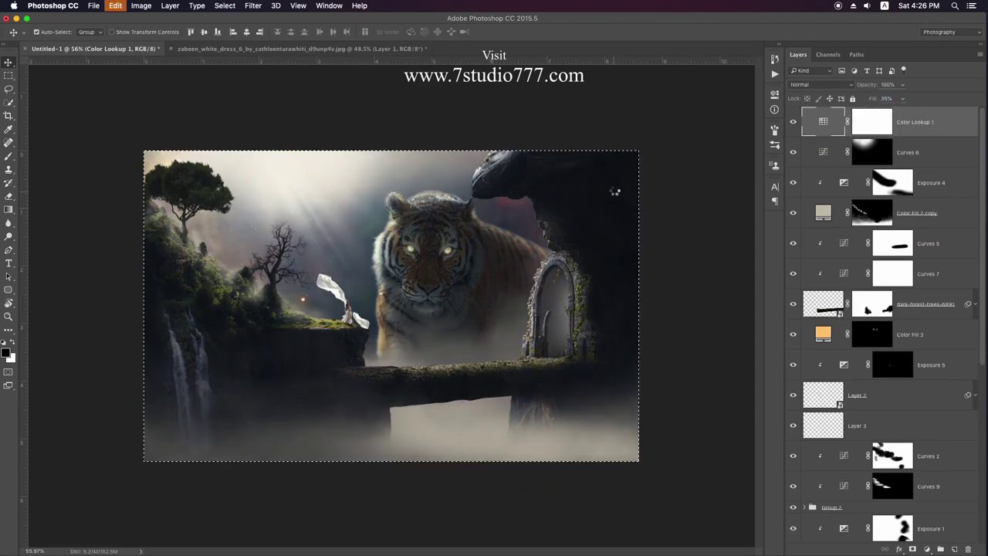
- Stamp all visible layers into a new layer and convert it to a smart object
{"action": "key", "text": "ctrl+shift+alt+e"}
{"action": "right_click", "coordinate": [810, 122]}
{"action": "left_click", "coordinate": [838, 228]}
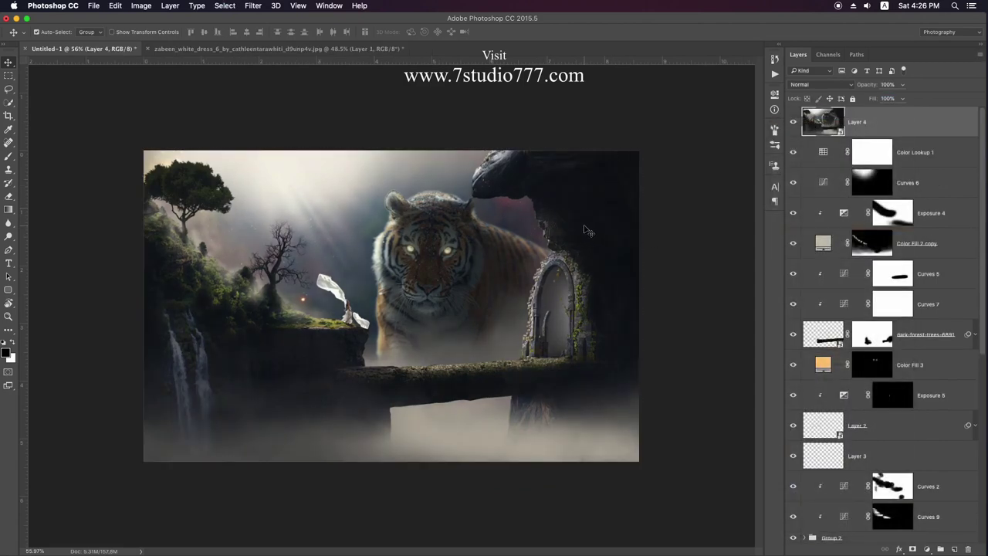
- Apply a Camera Raw Filter with Highlights +35, Texture +20 and Sharpening 29
{"action": "key", "text": "ctrl+shift+a"}
{"action": "mouse_move", "coordinate": [822, 284]}
{"action": "left_mouse_down"}
{"action": "mouse_move", "coordinate": [837, 282]}
{"action": "mouse_move", "coordinate": [822, 250]}
{"action": "left_mouse_up"}
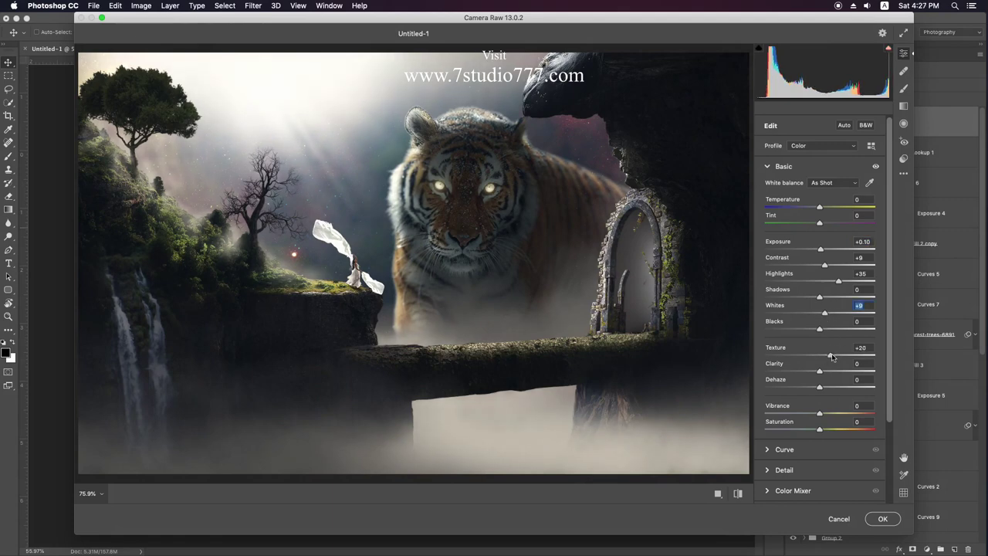
{"action": "left_click", "coordinate": [770, 469]}
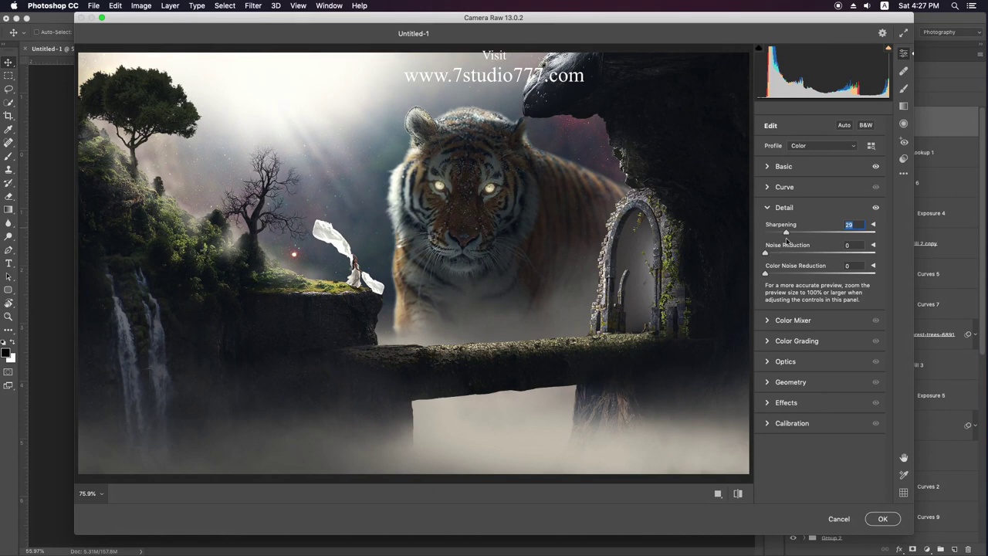
{"action": "left_click", "coordinate": [884, 519]}
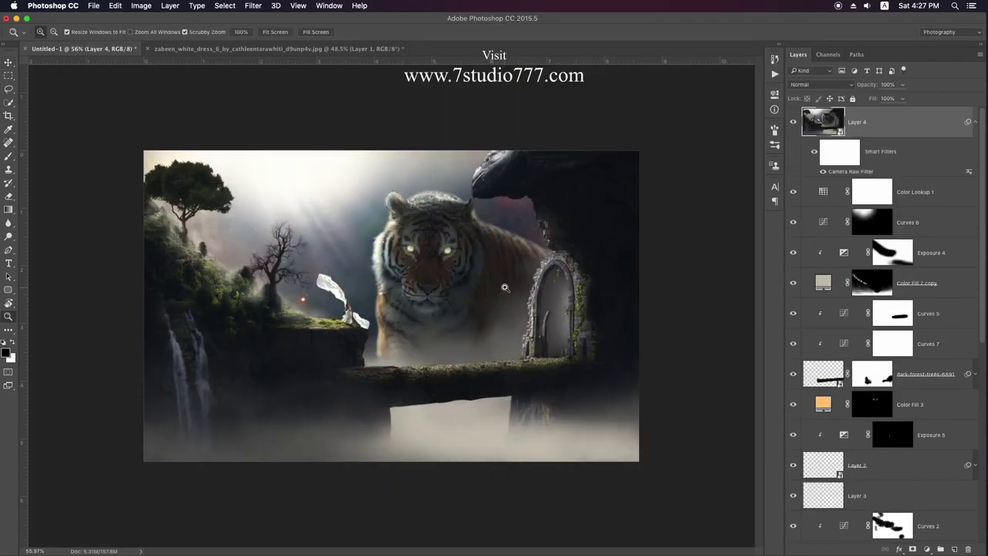